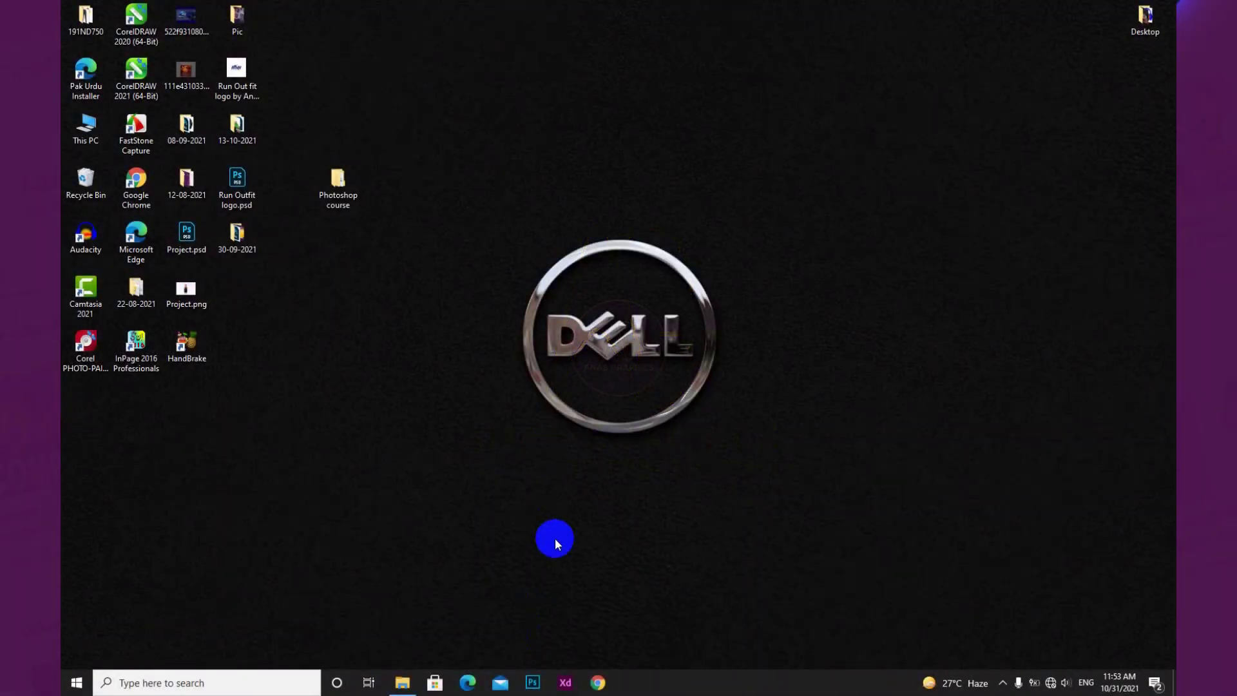
Switch to Photoshop and create a new 1680 x 1050 px document at 72 ppi with a white background.
click(533, 682)
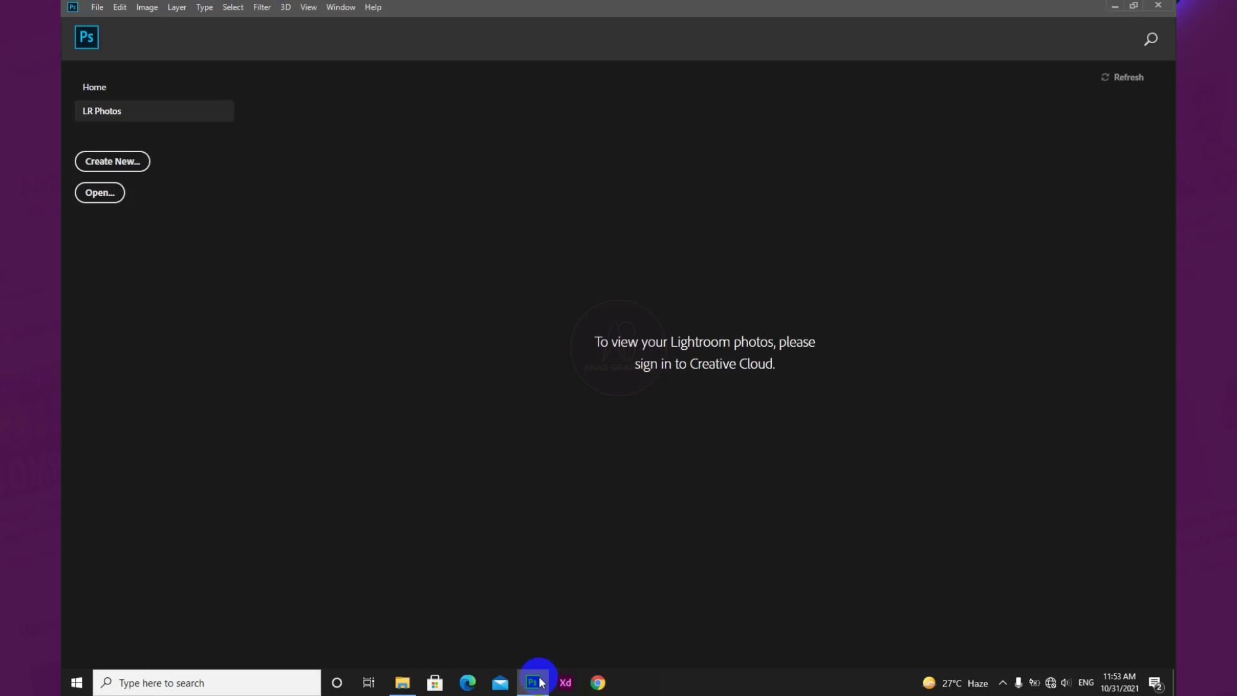
click(98, 8)
click(109, 22)
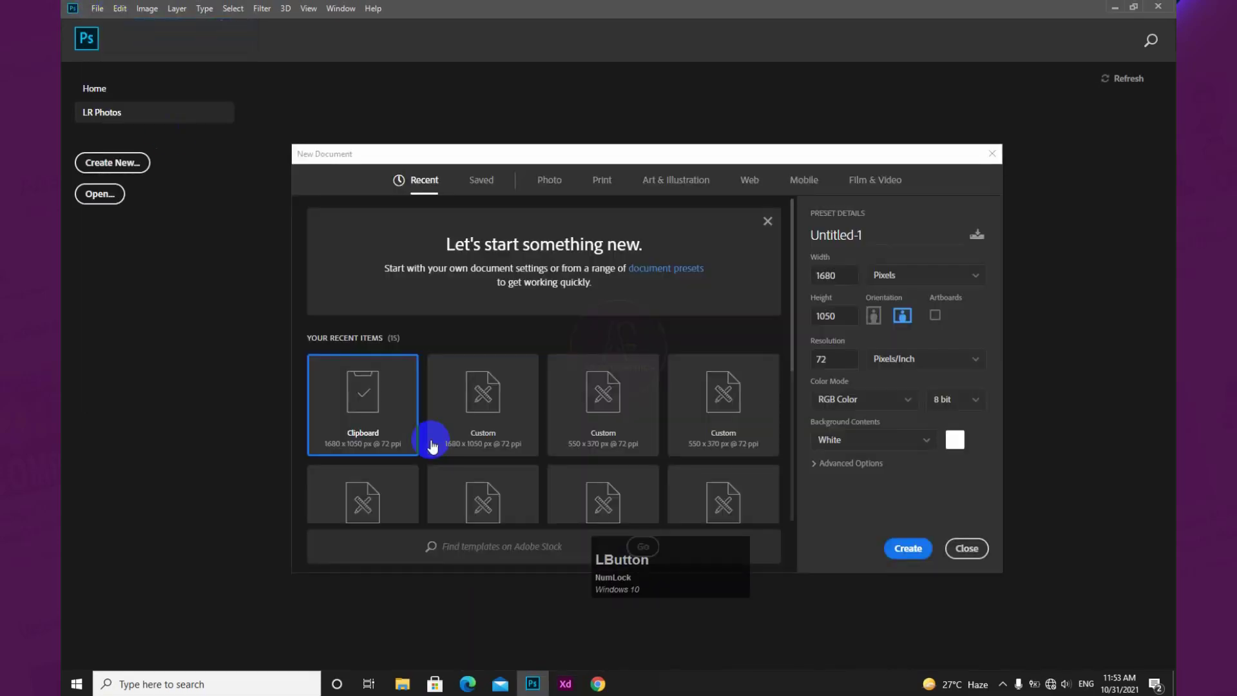
click(910, 545)
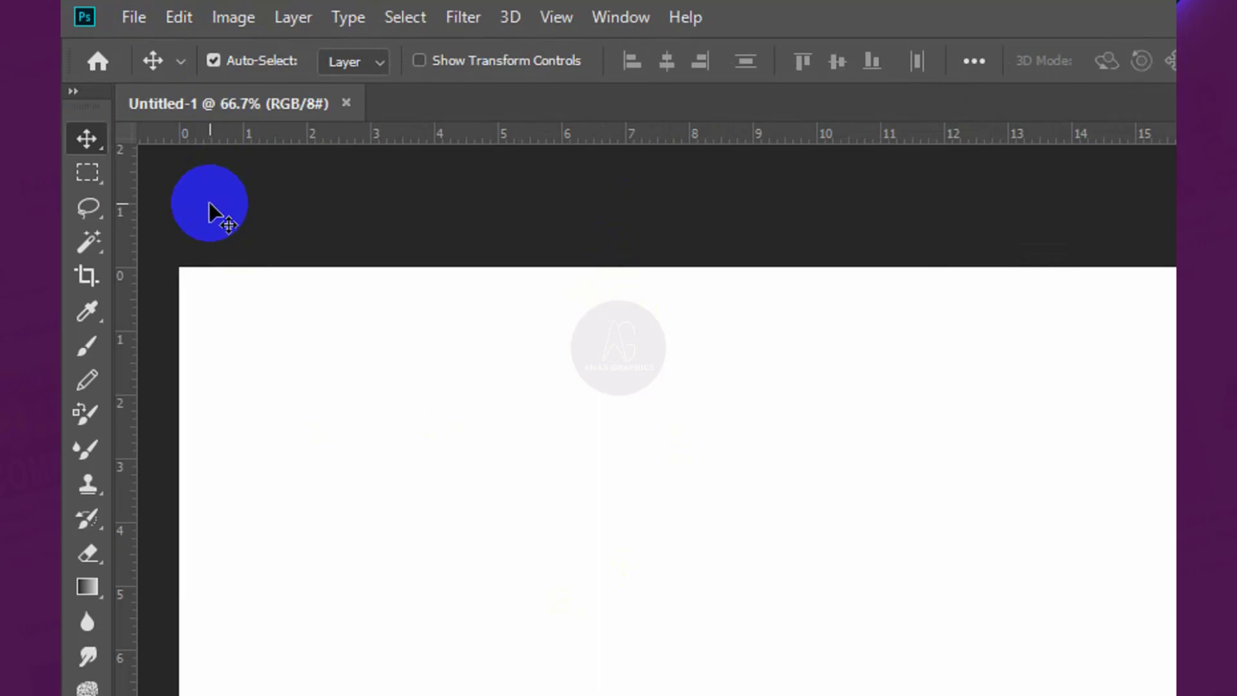
Try the four color themes in the Interface preferences and apply the lightest one.
click(182, 18)
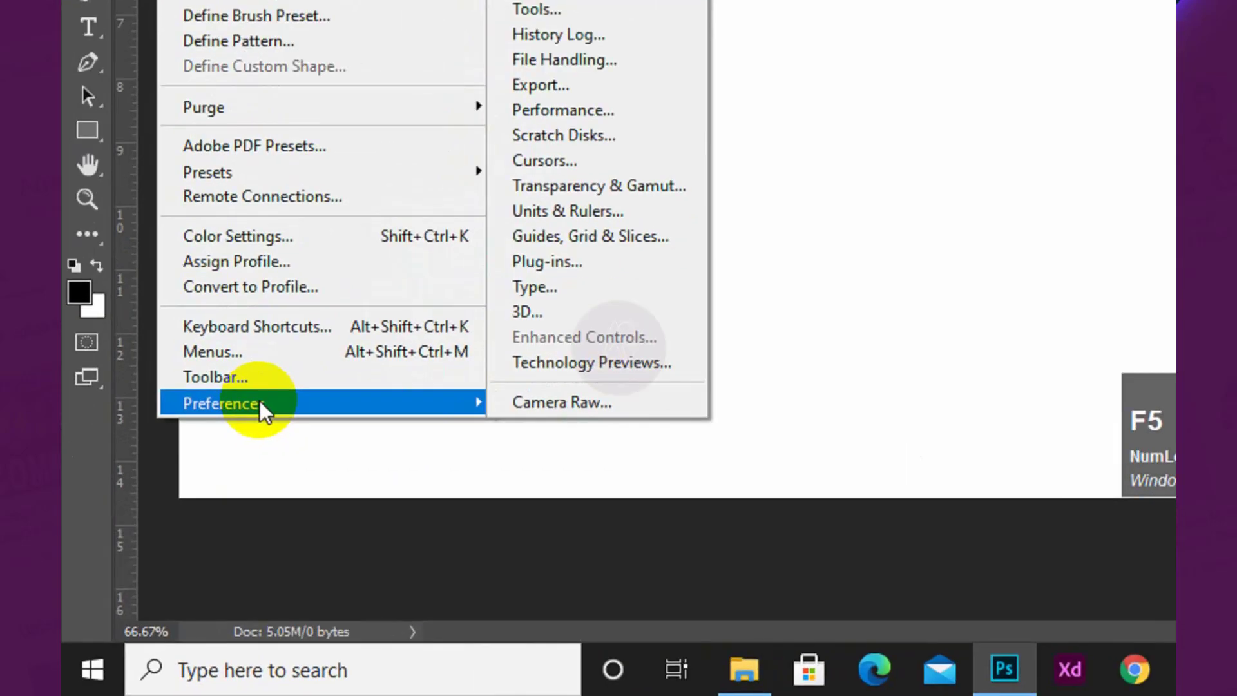
click(160, 547)
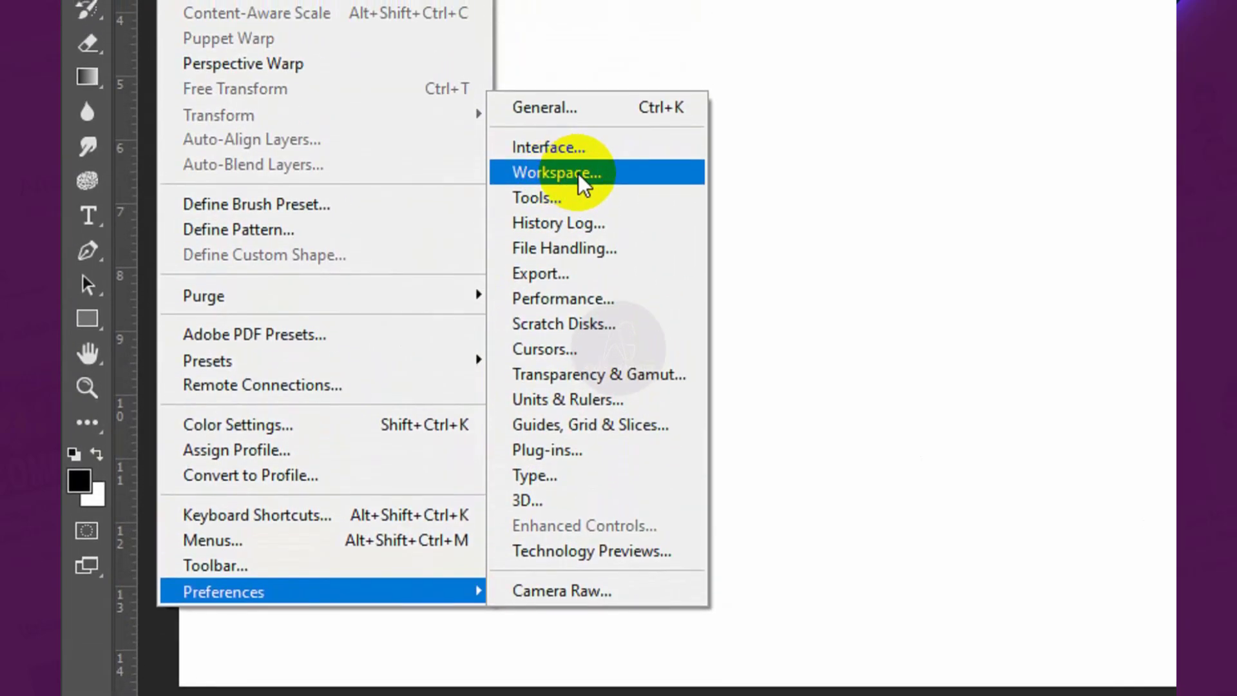
click(578, 175)
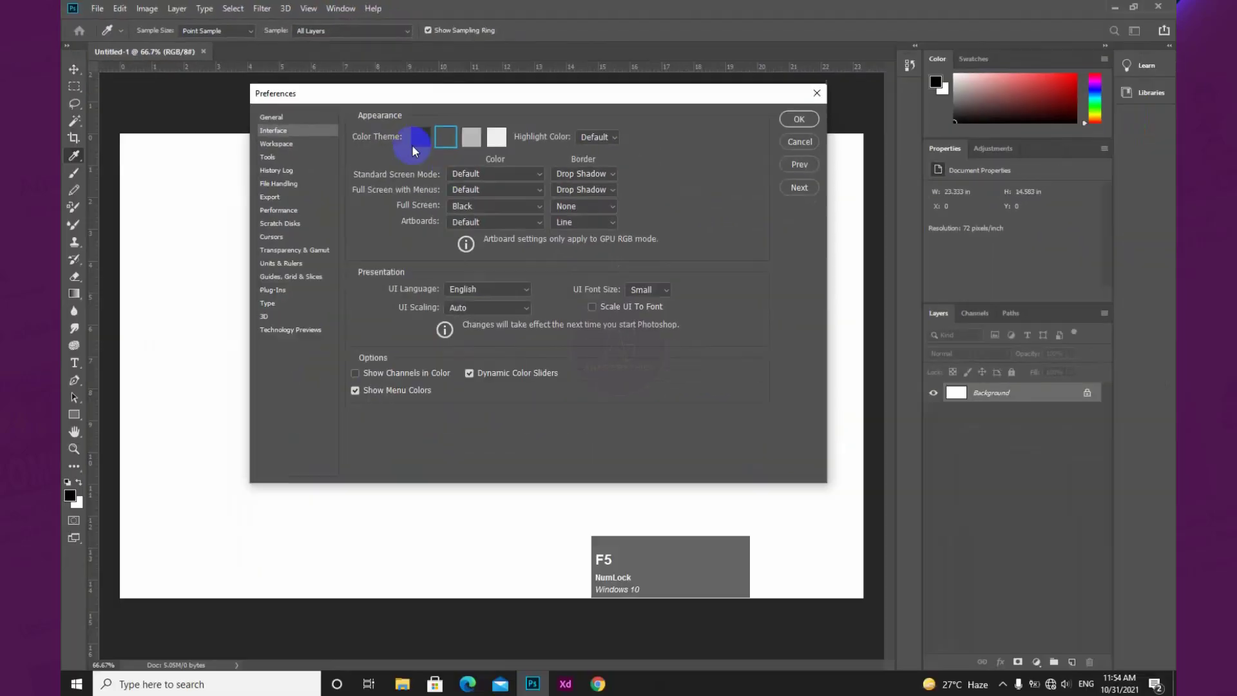
click(425, 137)
click(446, 137)
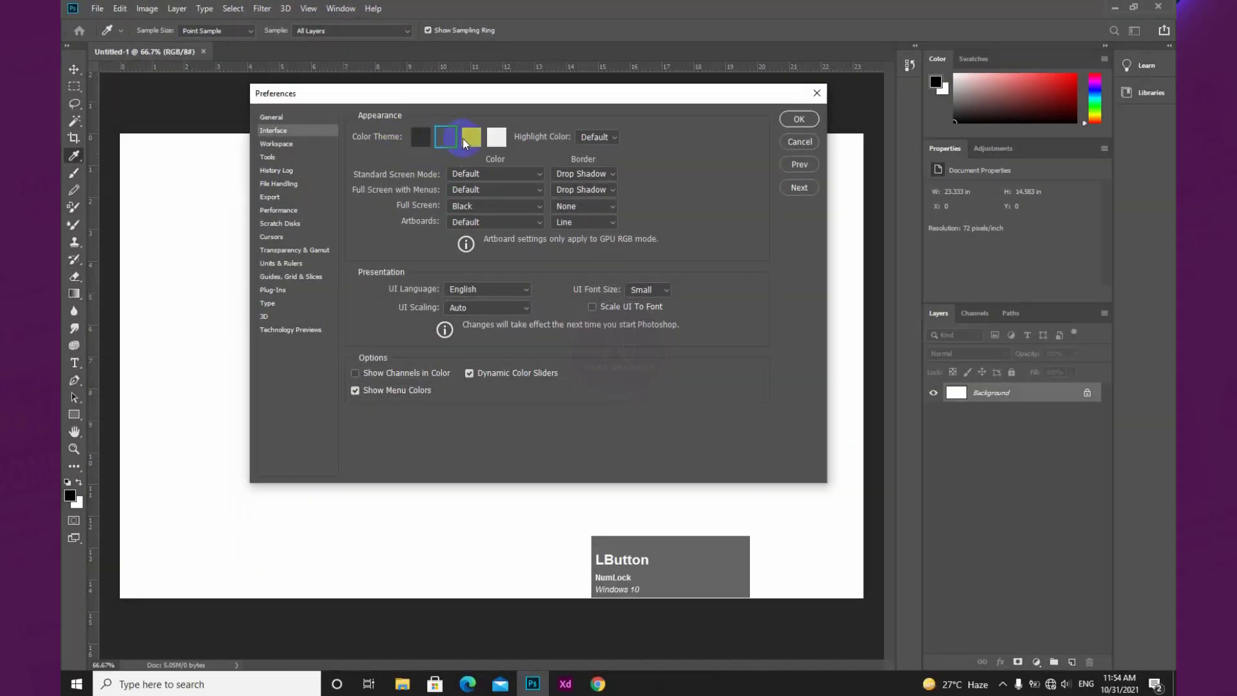
click(468, 138)
click(494, 137)
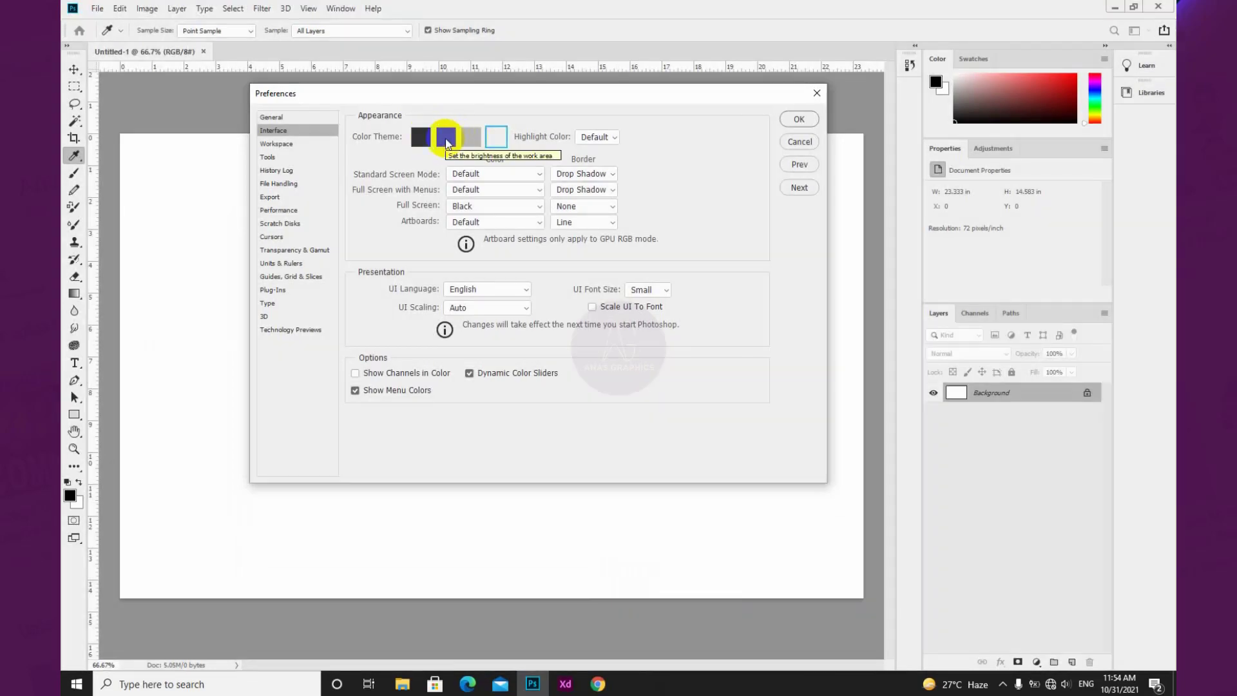
click(446, 138)
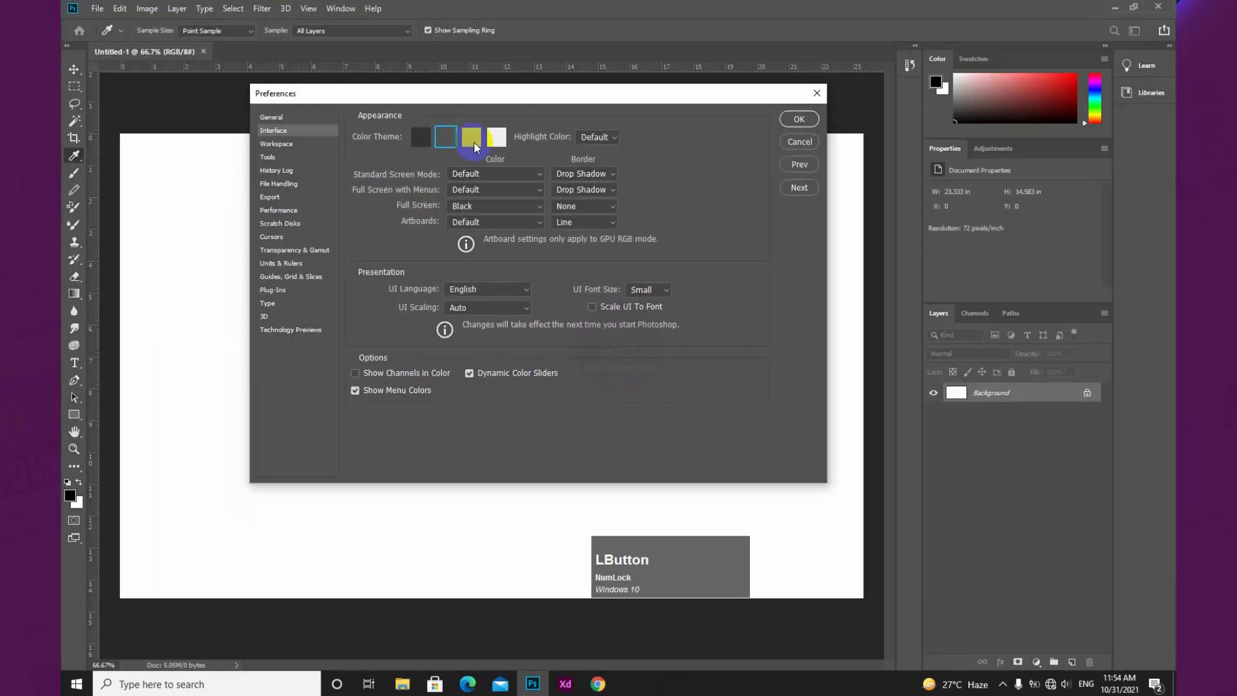
click(475, 142)
click(493, 139)
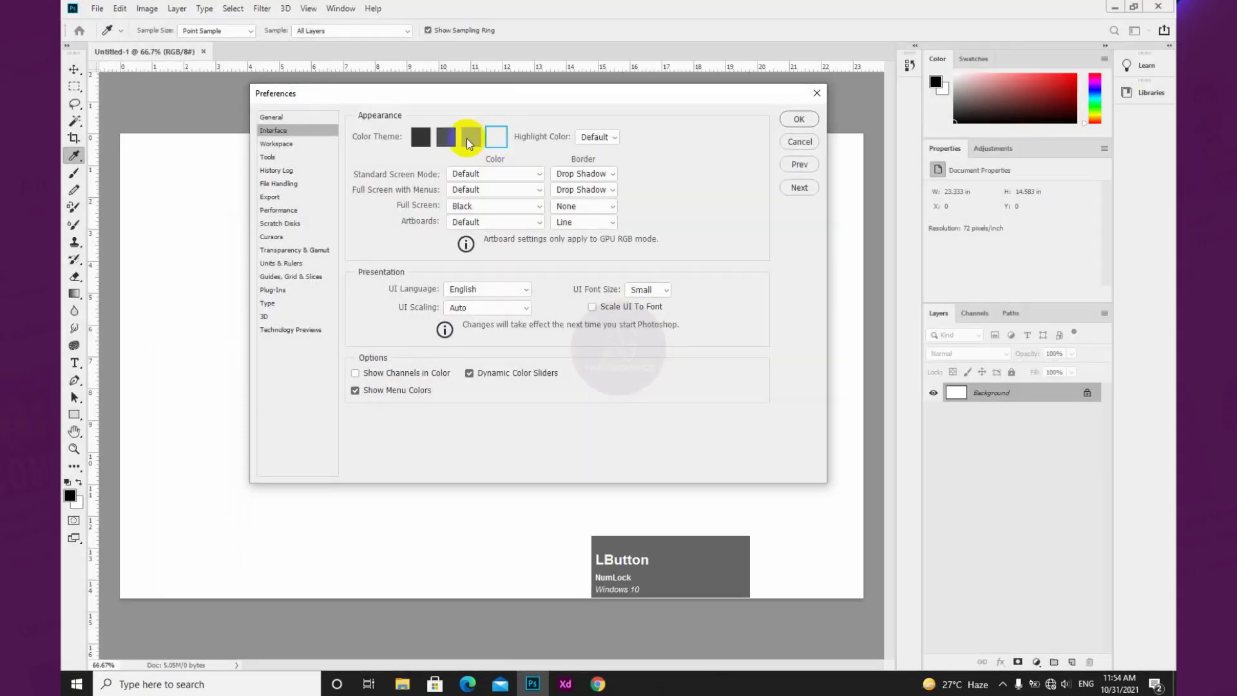
click(468, 137)
click(446, 138)
click(420, 135)
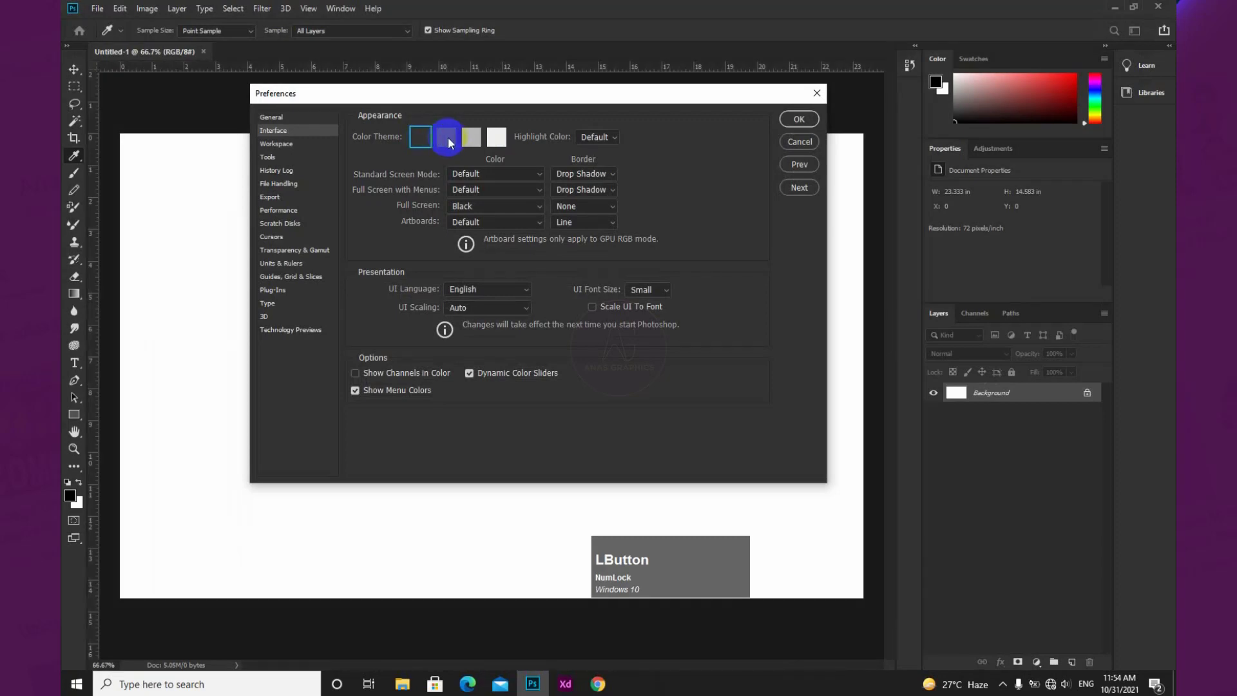
click(497, 139)
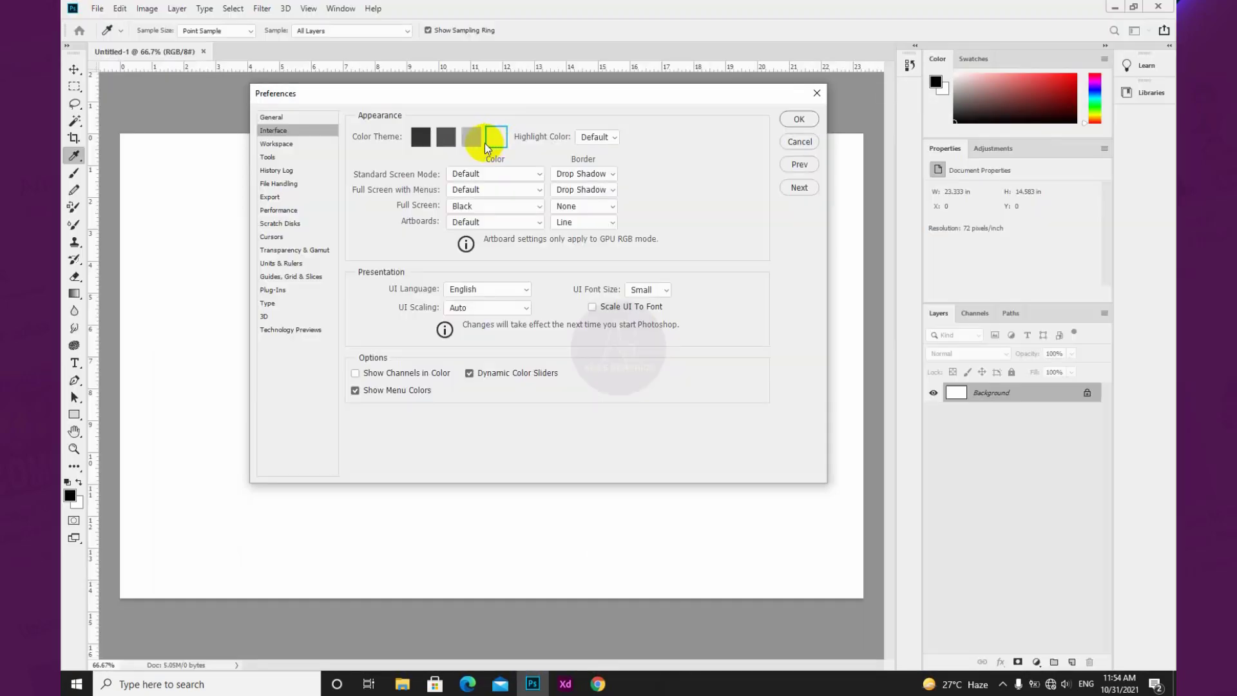
click(791, 121)
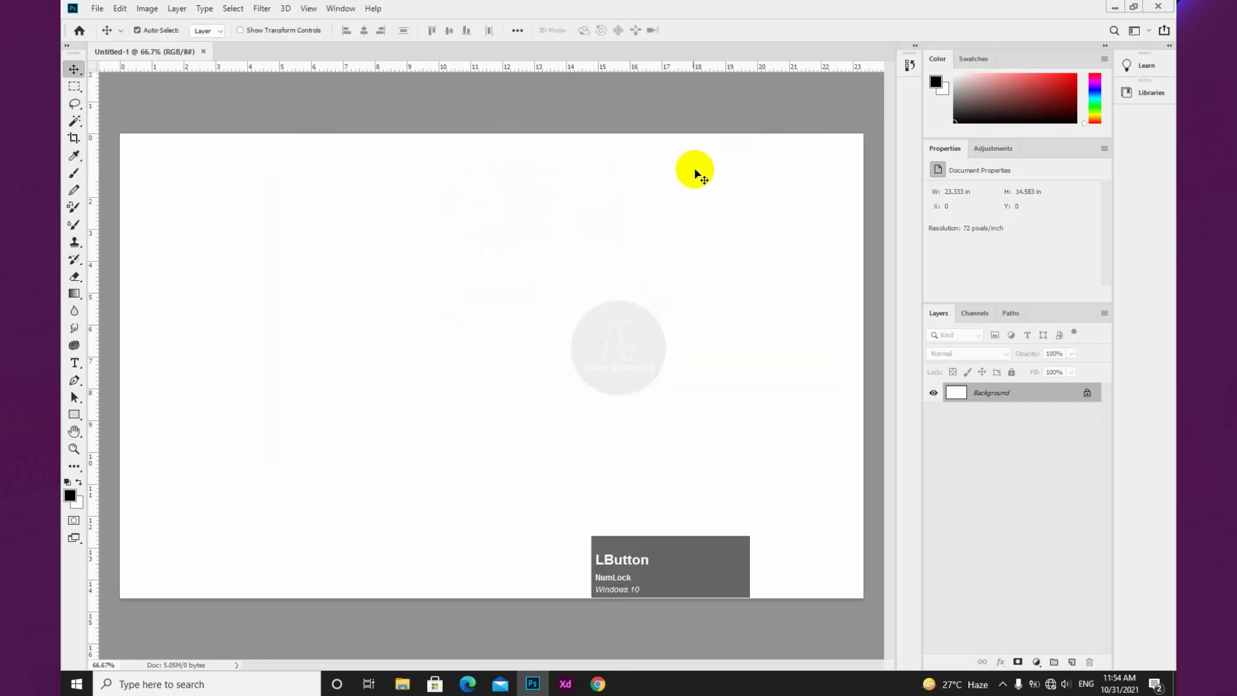
Darken the interface step by step to the darkest color theme without opening the preferences.
key(F5)
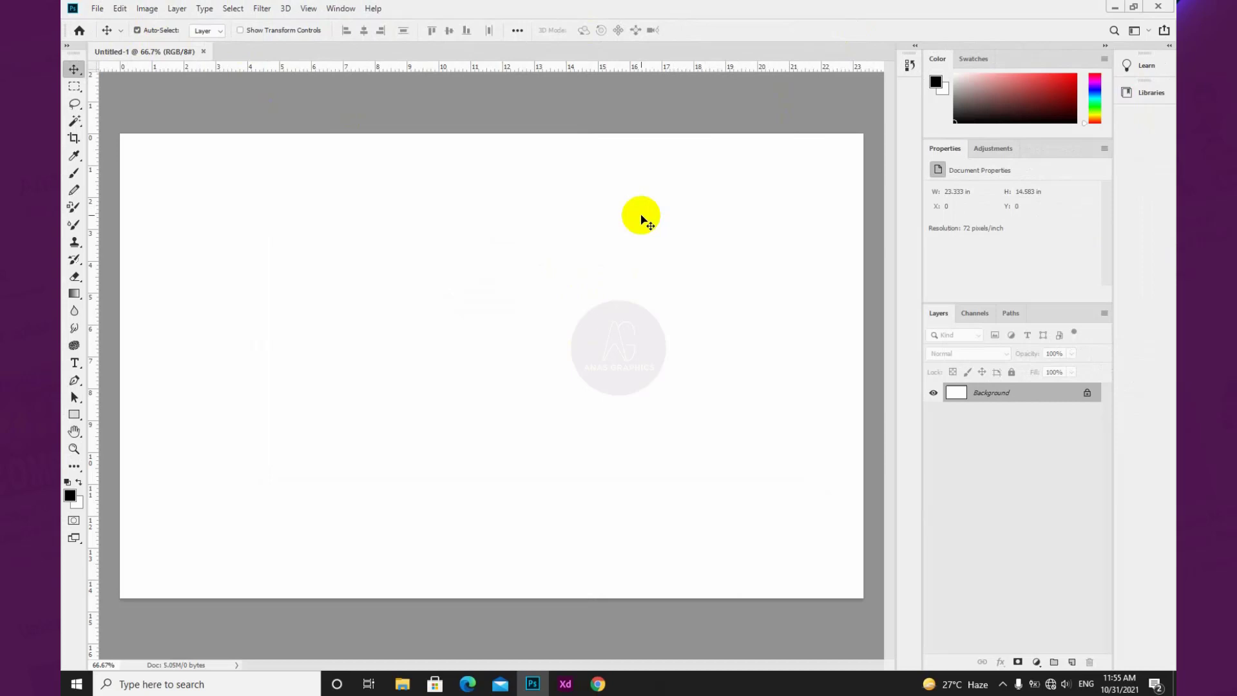
key(shift)
key(shift+F1)
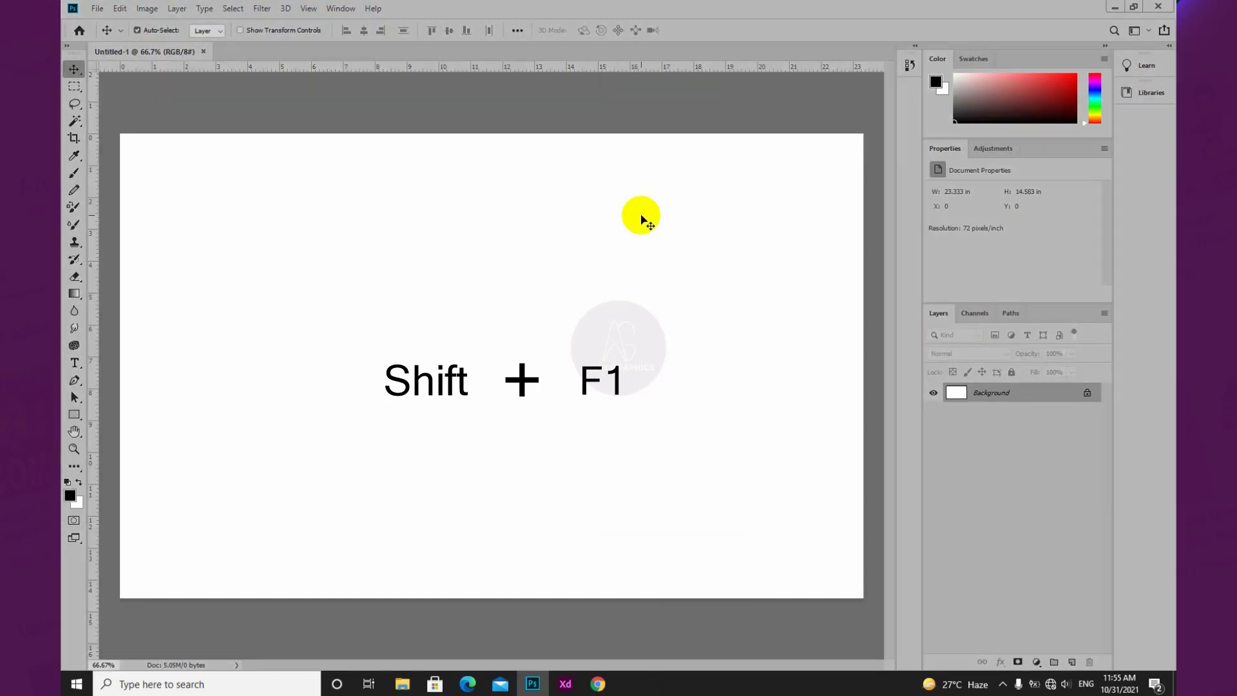
key(shift+F1)
key(shift+F1)
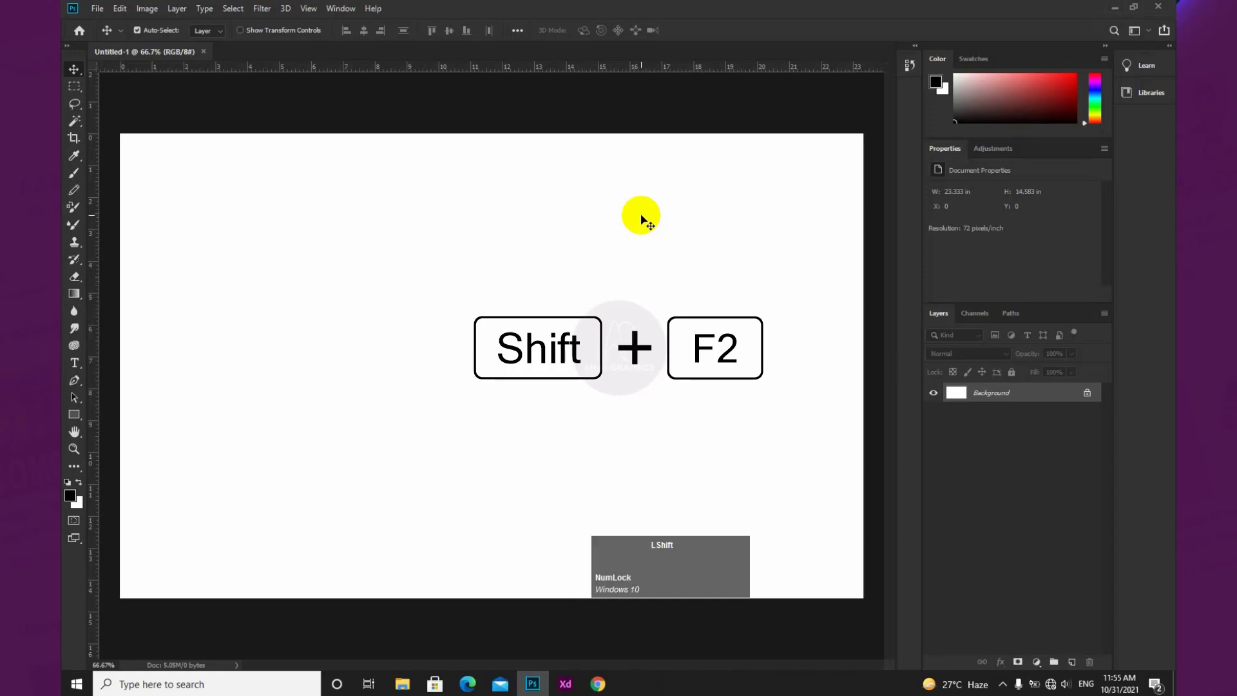
Brighten the interface to the lightest color theme and darken it back to the darkest, going through this cycle twice.
key(shift+F2)
key(shift+F2)
key(shift+F2)
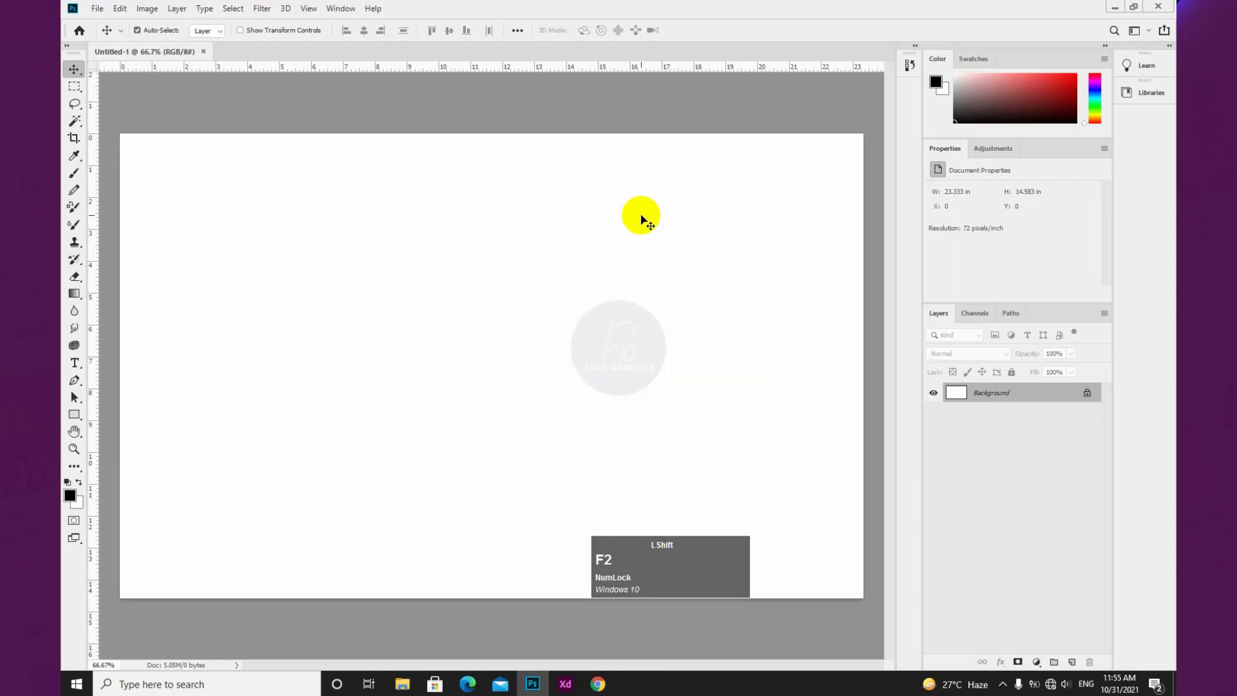
key(shift)
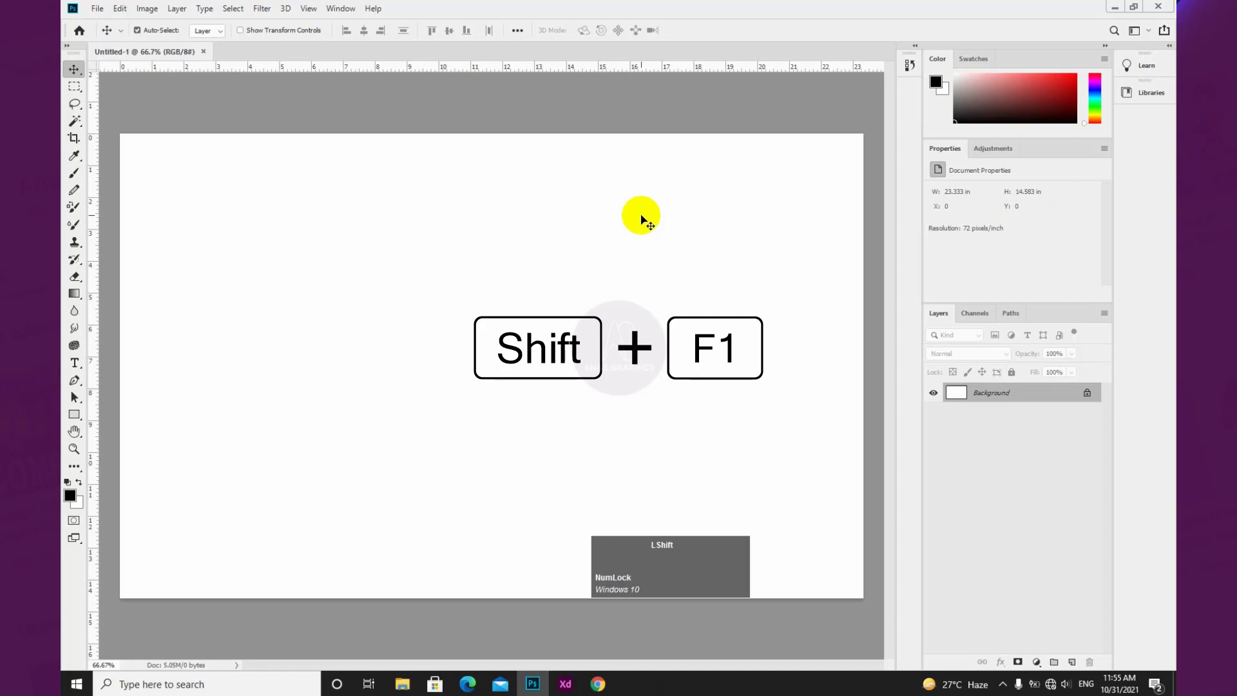
key(shift+F1)
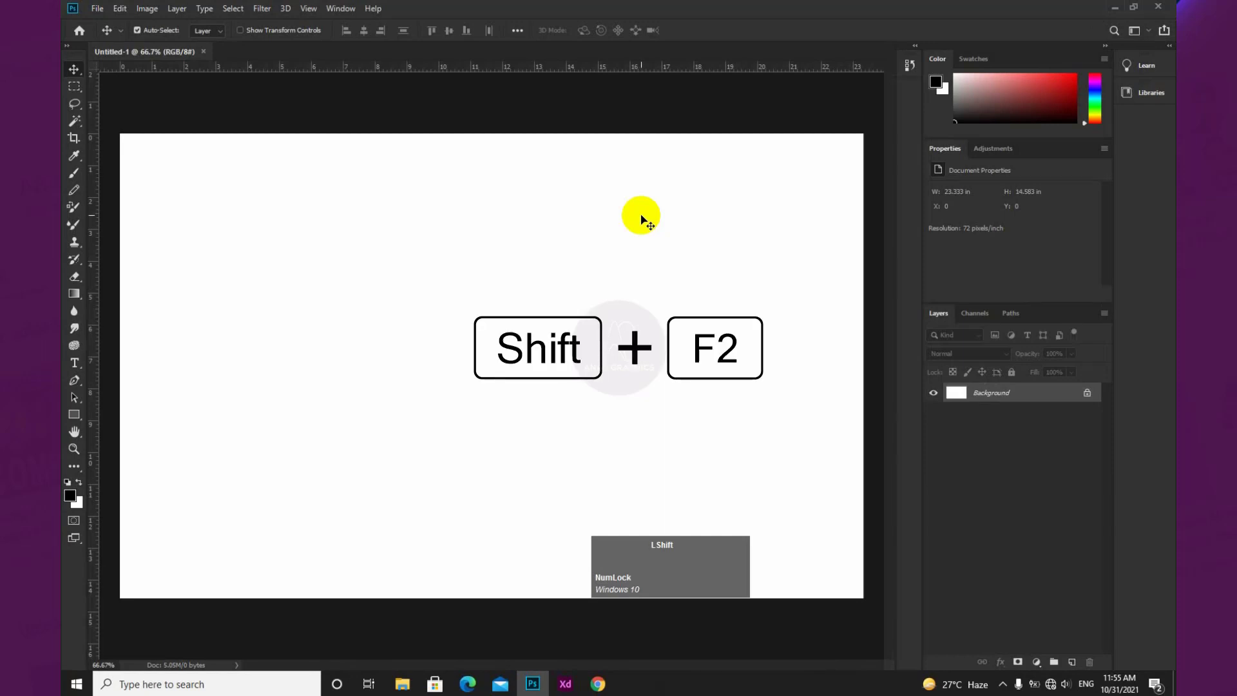
key(shift+F2)
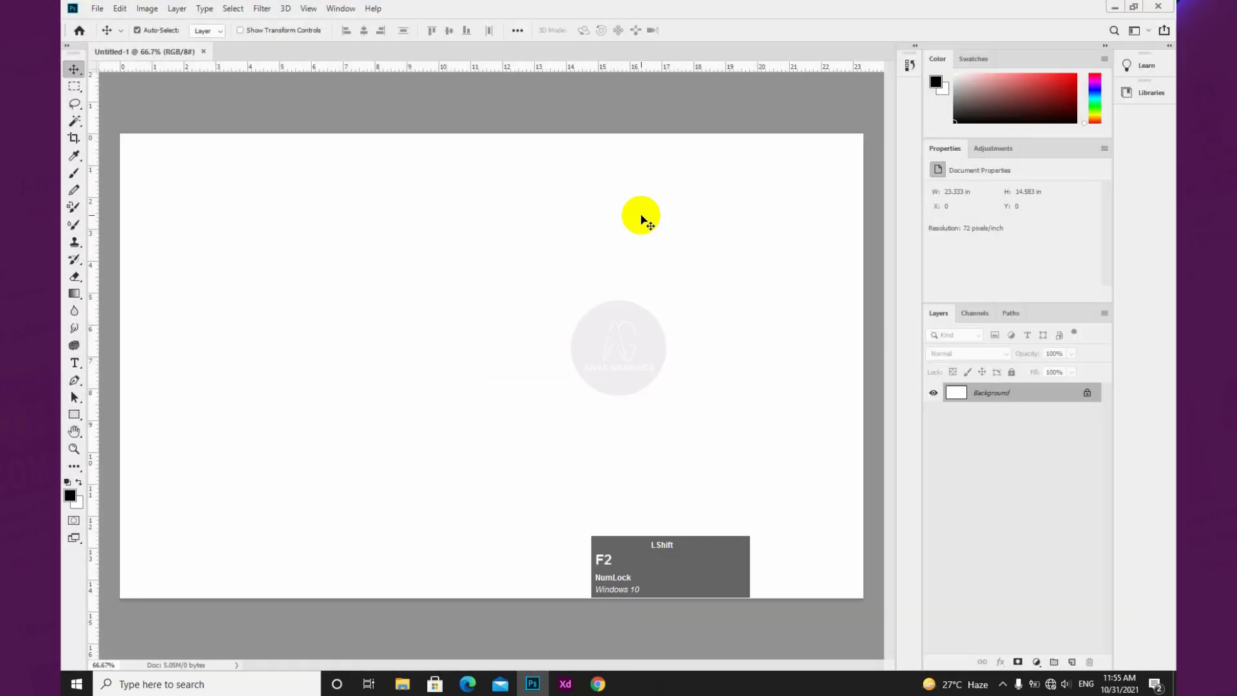
key(shift+F1)
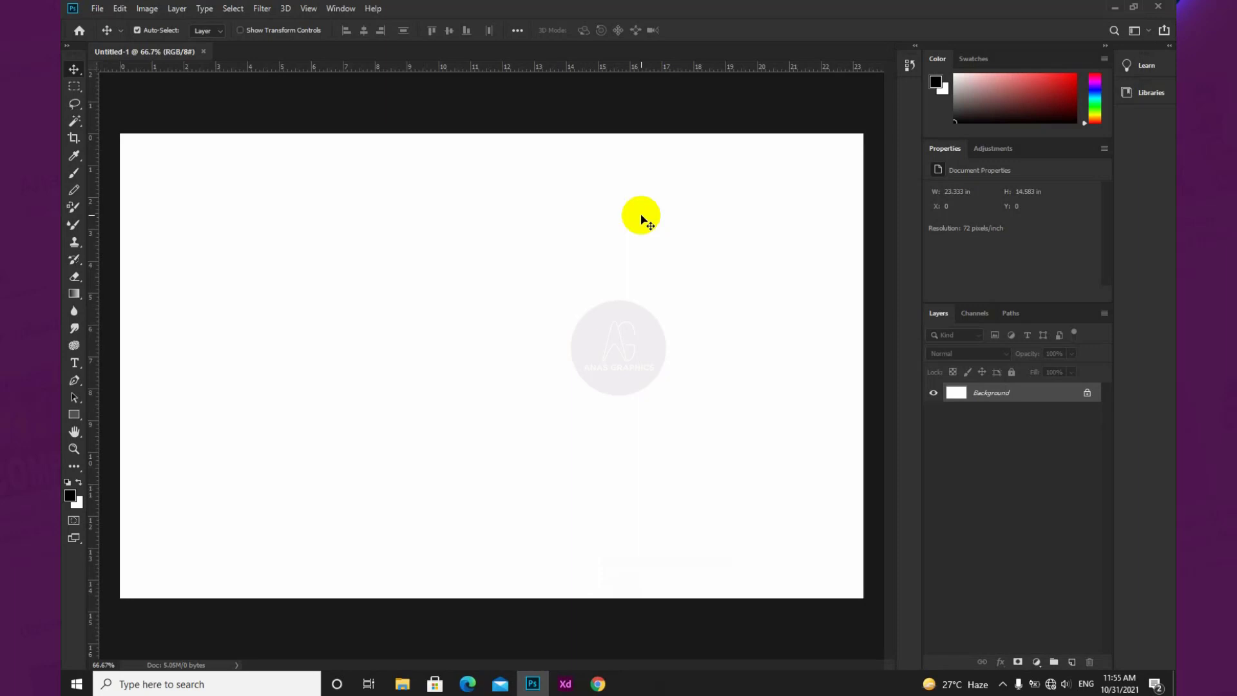
Minimize Photoshop, switch to the Source folder in File Explorer and display its files as extra large icons.
click(1117, 9)
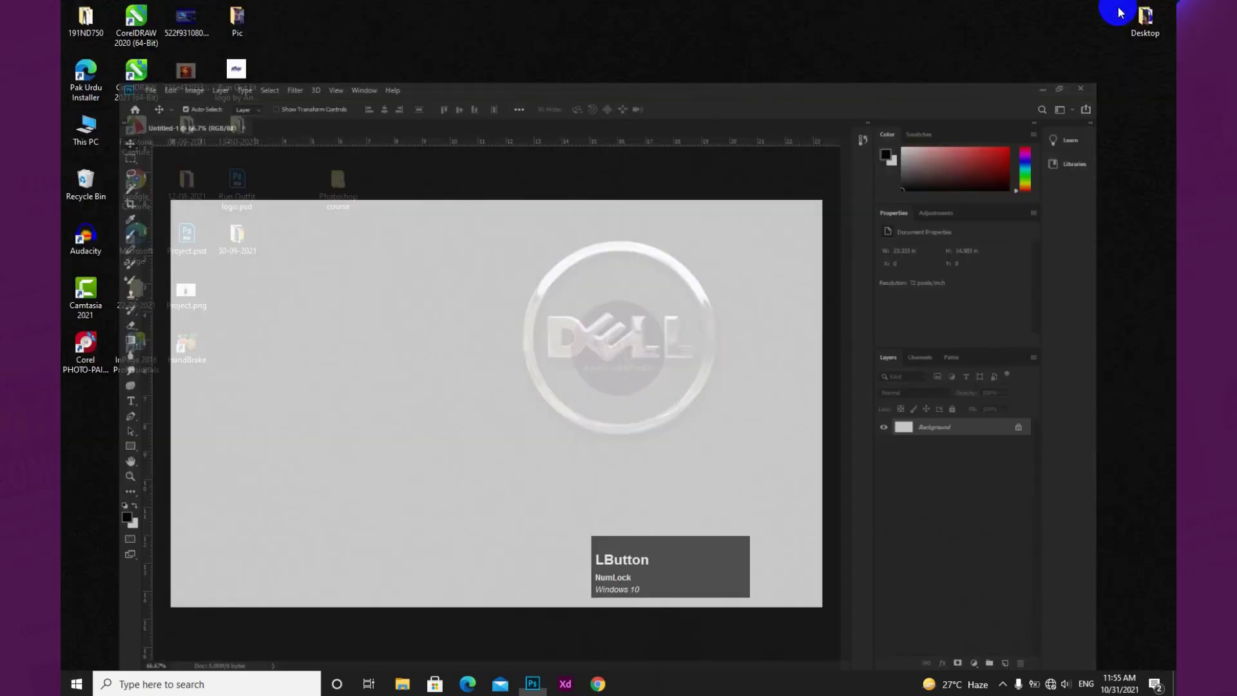
click(394, 690)
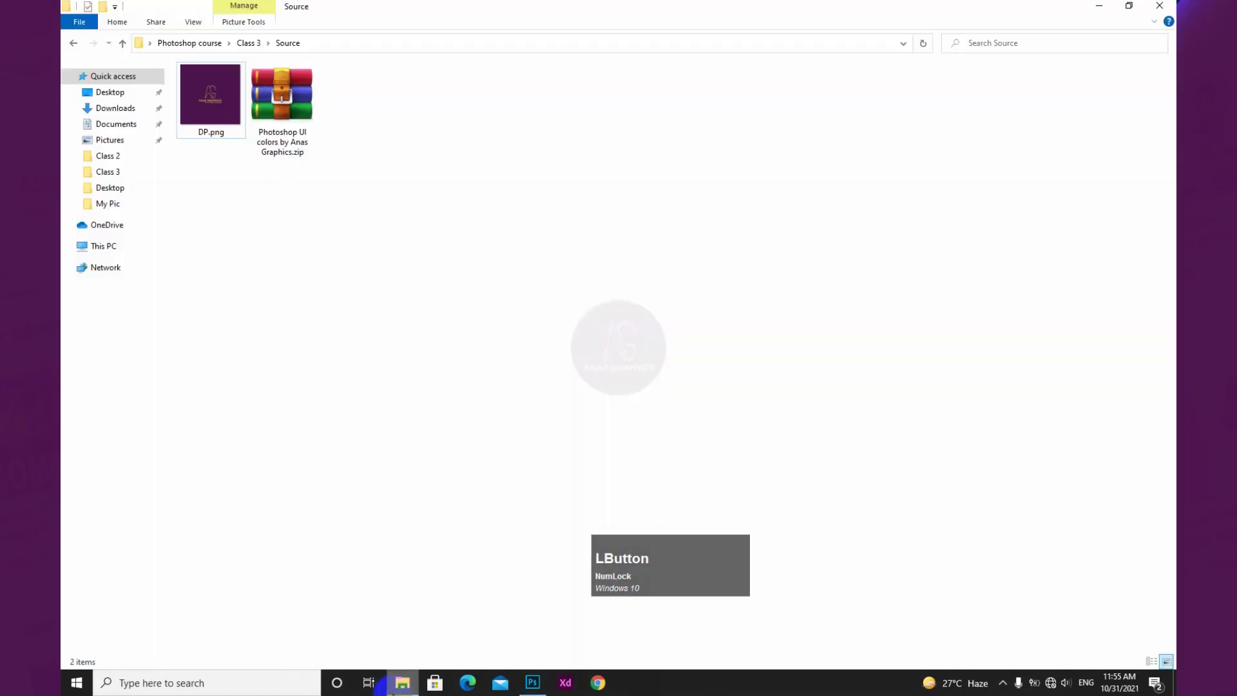
right_click(409, 128)
mouse_move(445, 137)
click(613, 136)
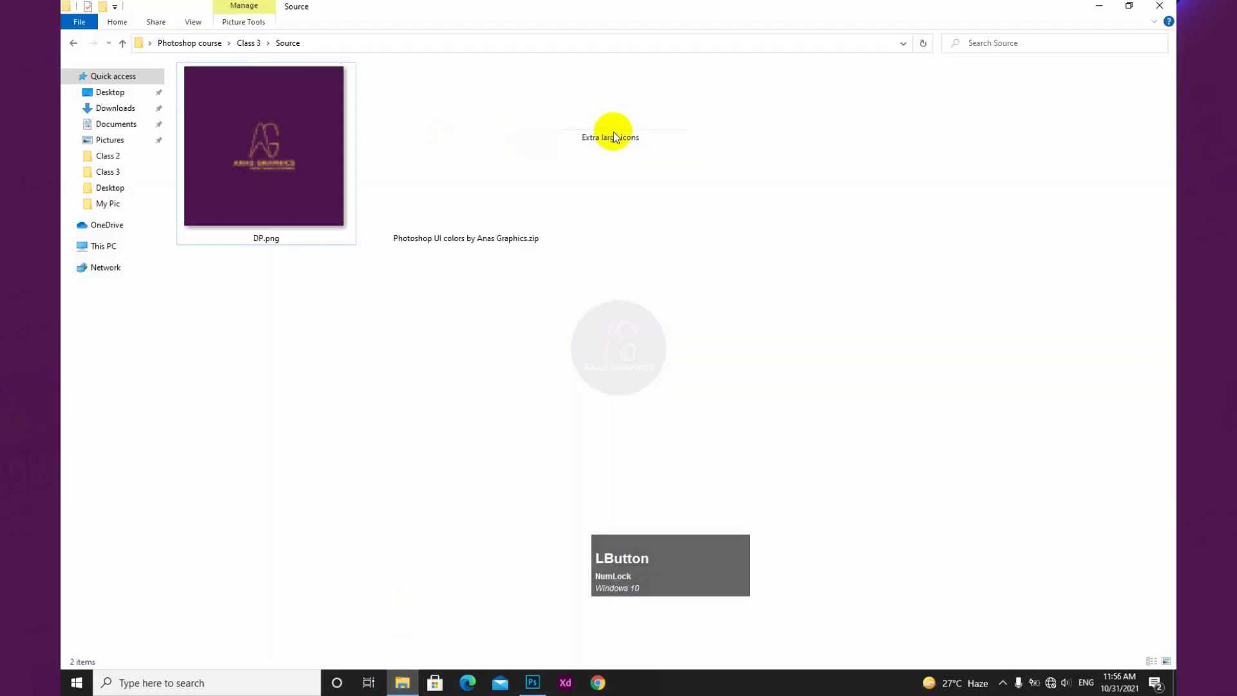
Extract Photoshop UI colors by Anas Graphics.zip into a folder of the same name and refresh the Source folder.
click(471, 238)
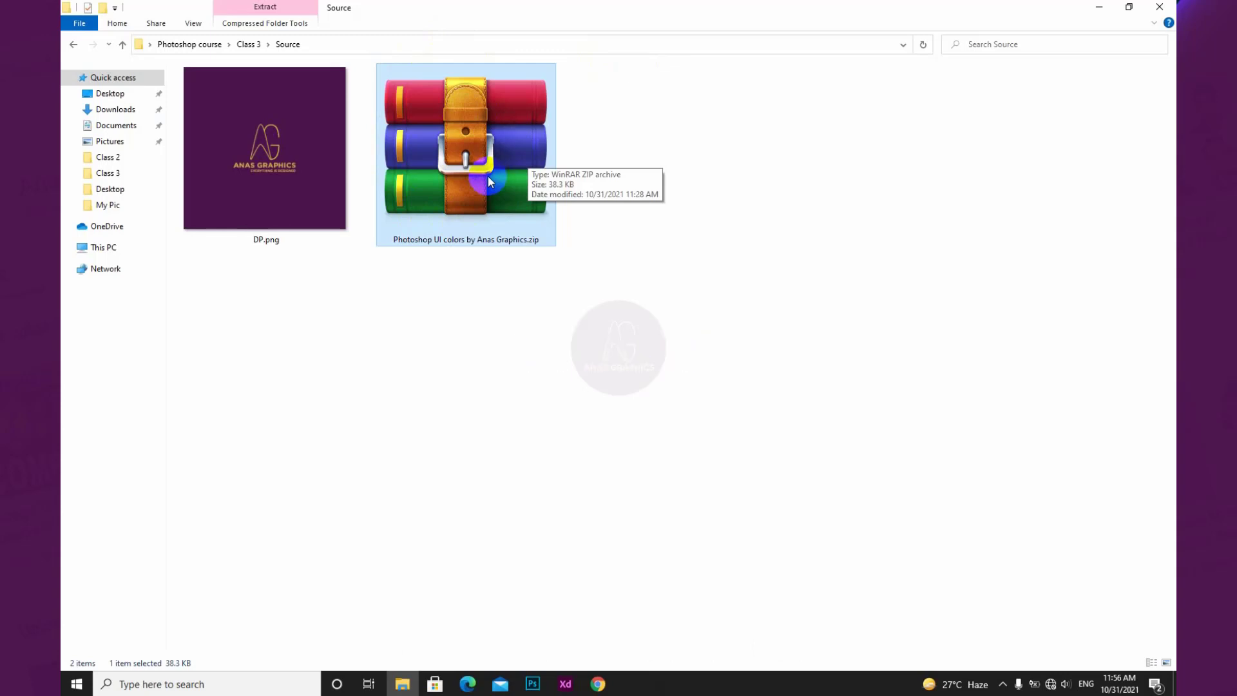
right_click(446, 148)
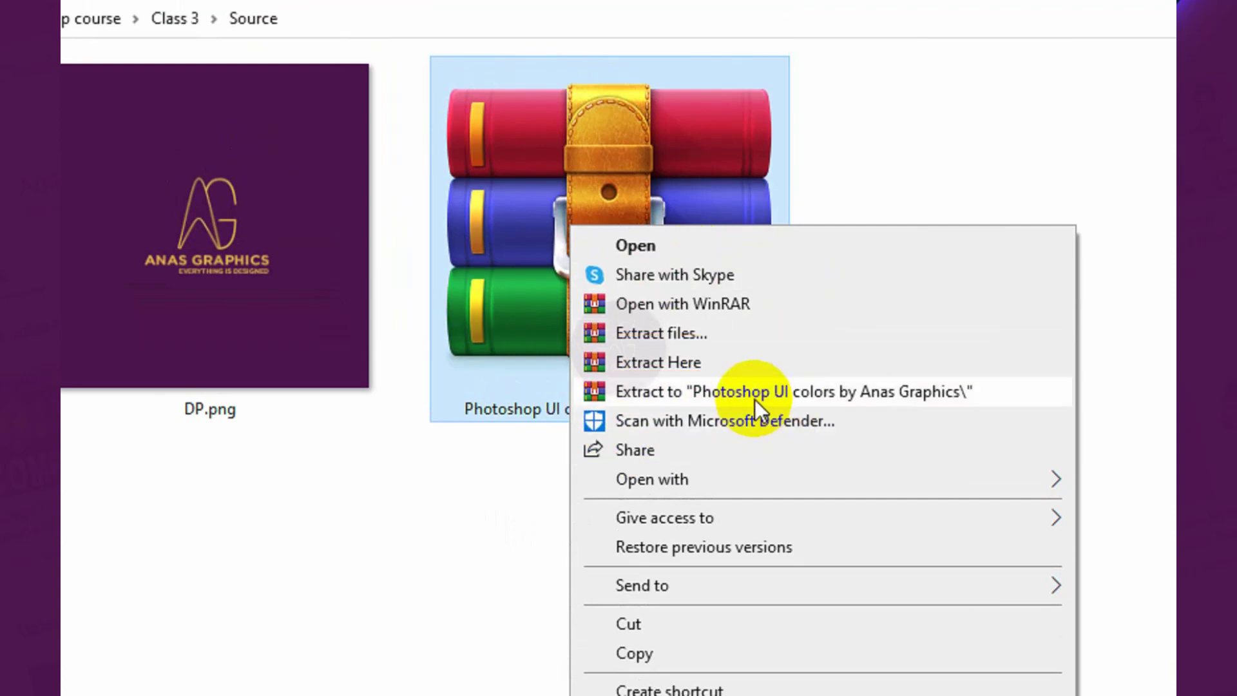
click(801, 396)
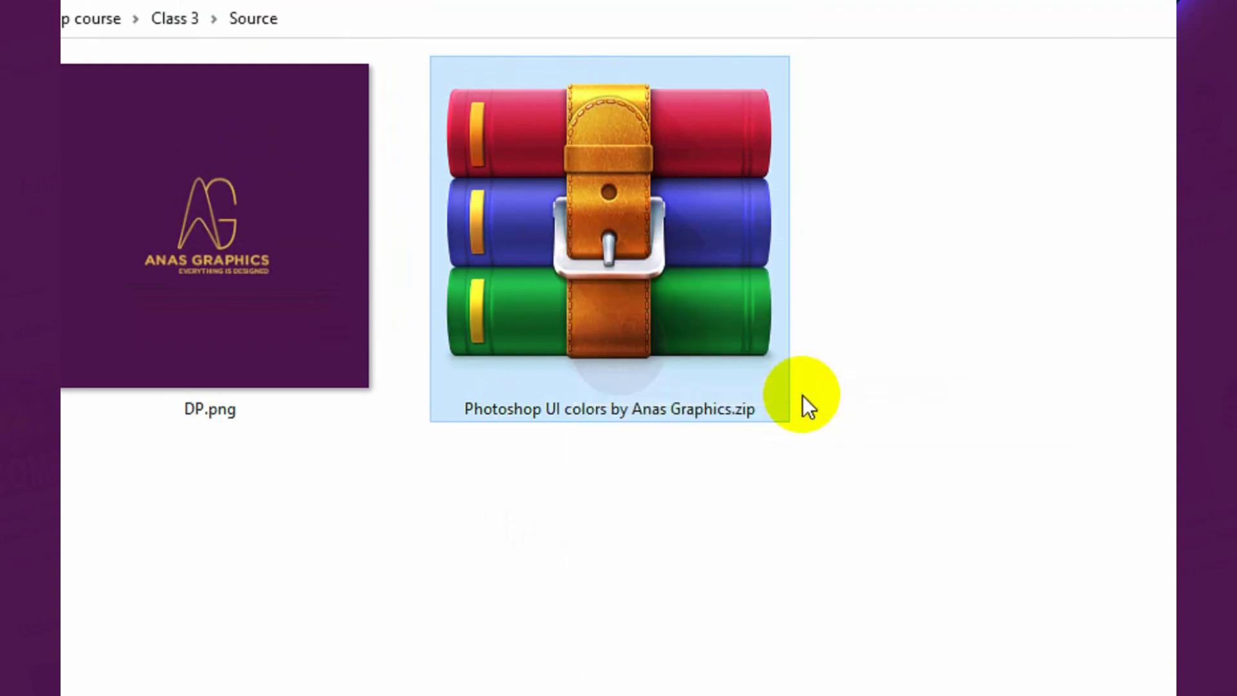
key(F5)
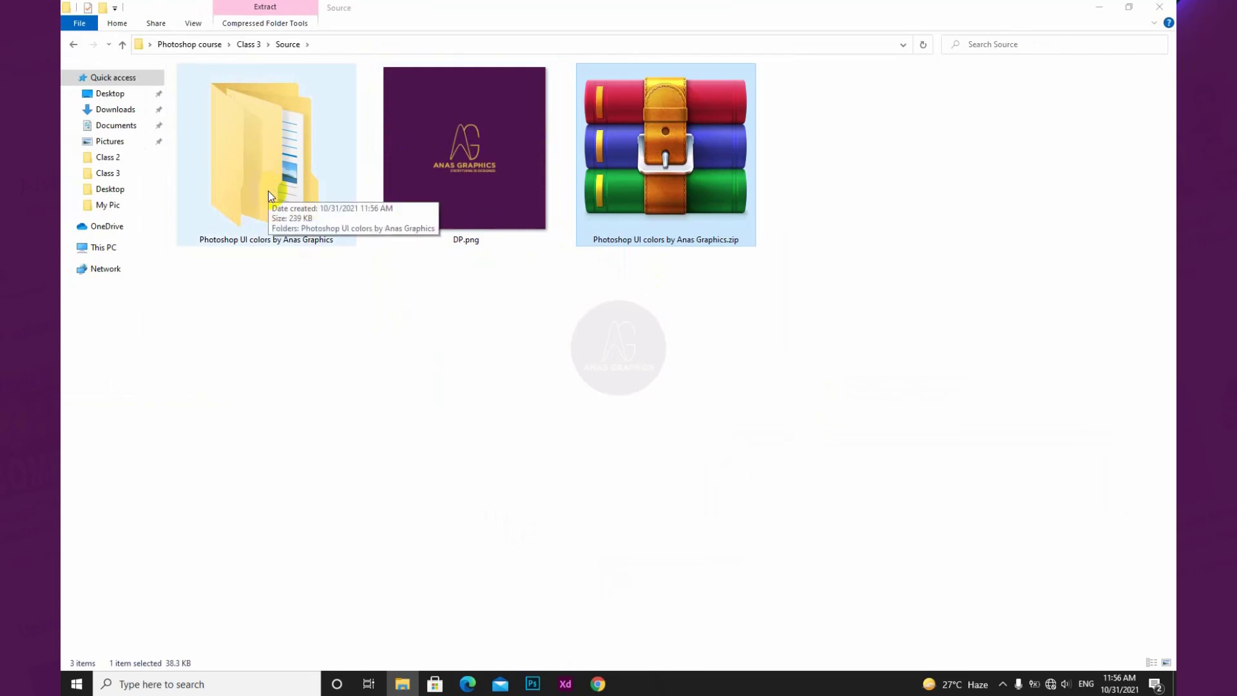
Open the extracted Photoshop UI colors by Anas Graphics folder and go through its nested folders to the color subfolders.
double_click(269, 161)
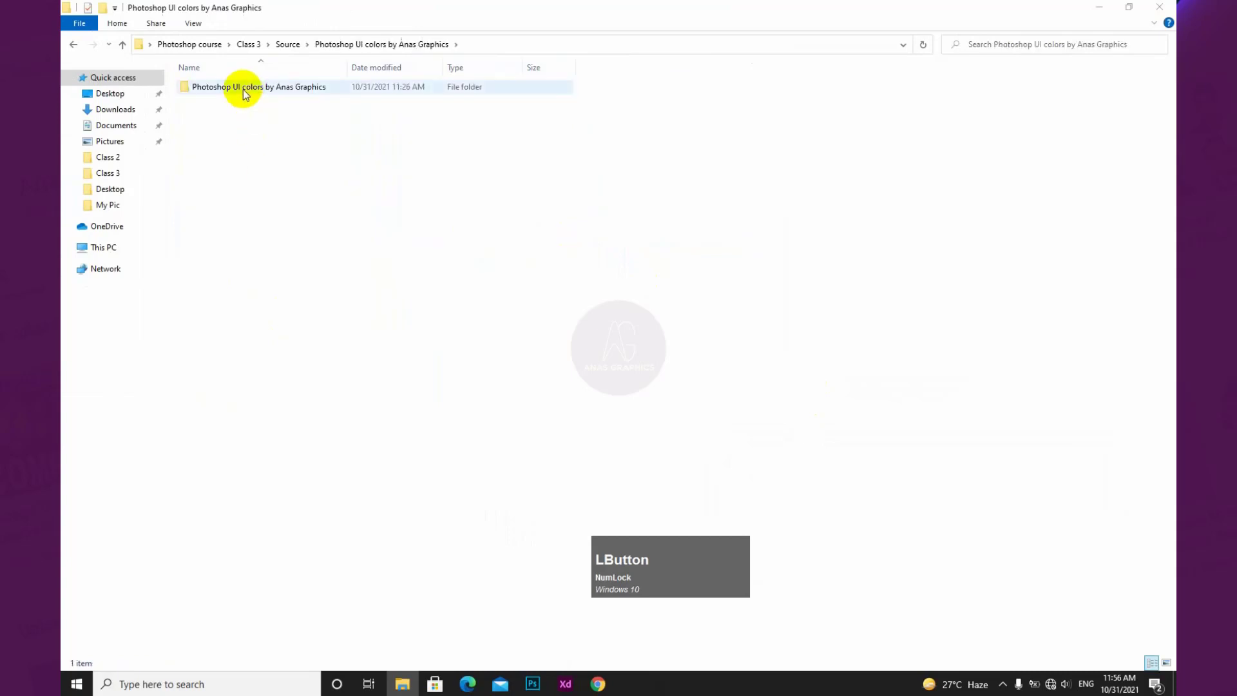
double_click(256, 90)
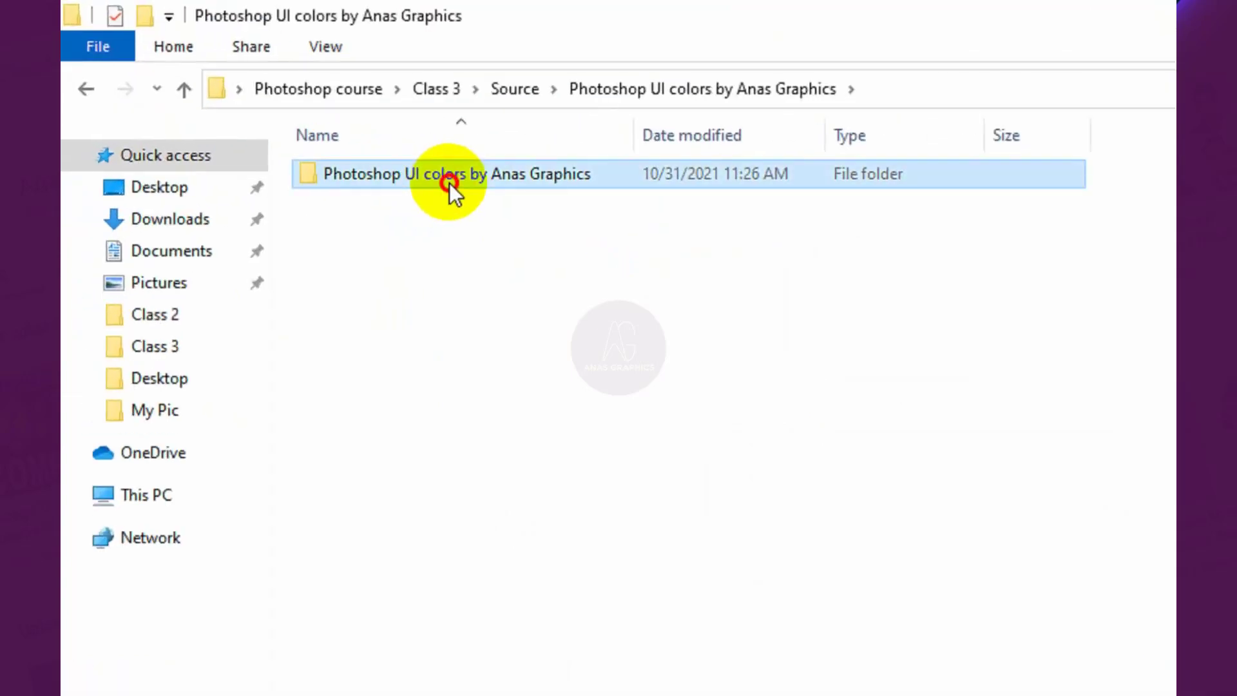
double_click(490, 184)
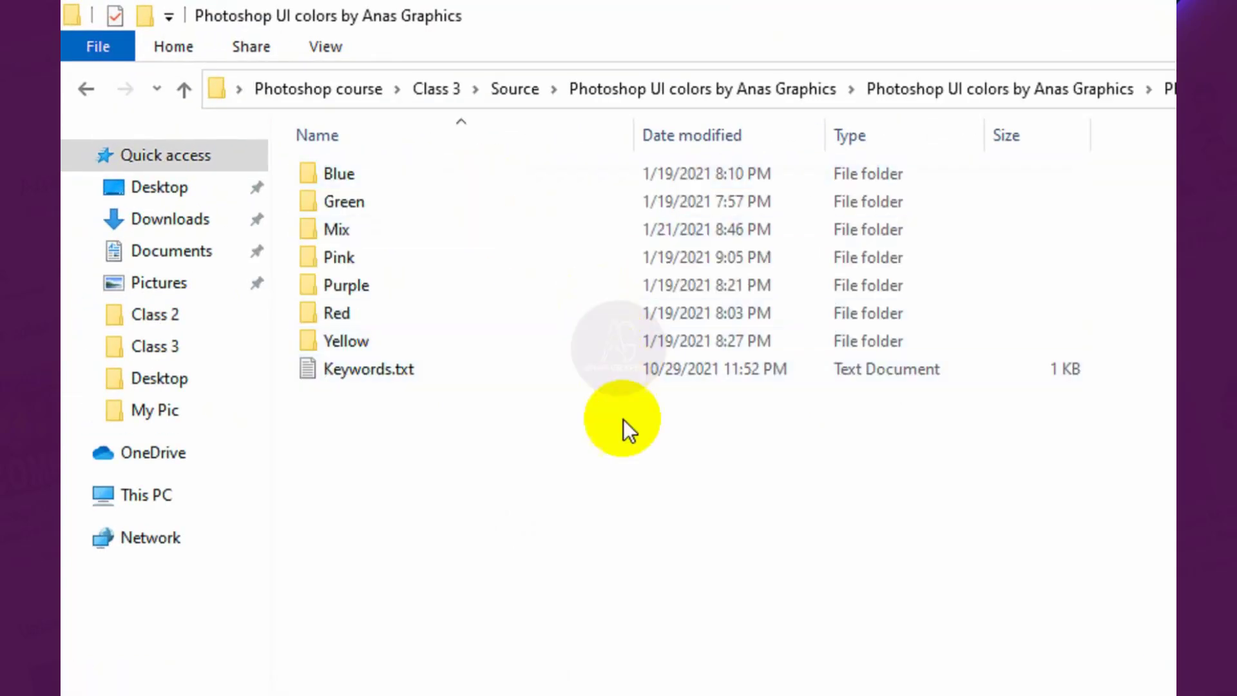
Display the color folders and Keywords.txt as extra large icons and refresh the view.
right_click(525, 475)
mouse_move(644, 489)
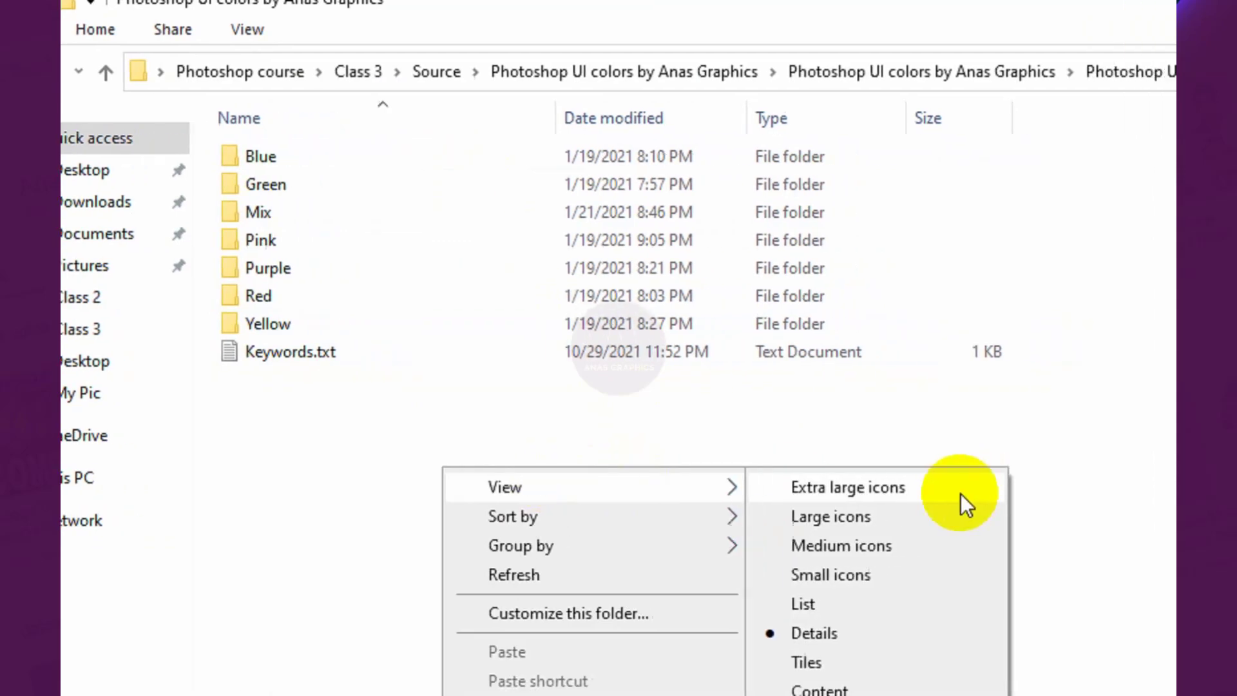
click(1044, 489)
click(1109, 599)
key(F5)
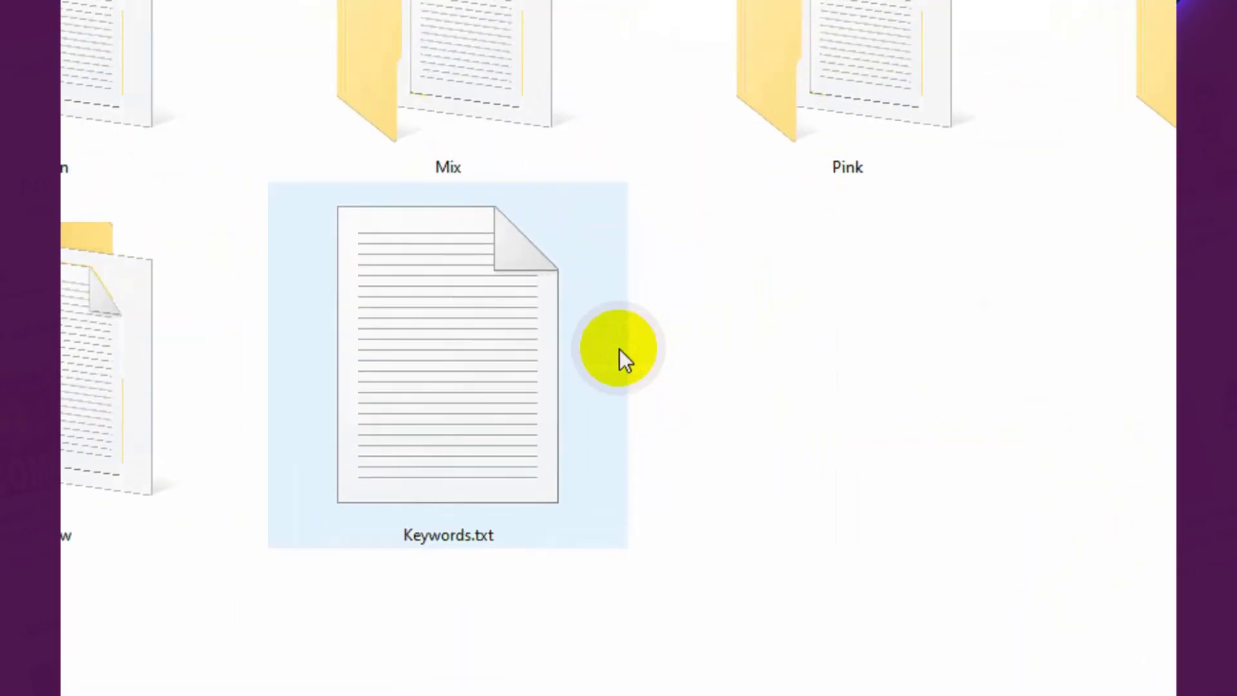
Go through the color folders one by one: Blue, Green, Mix, Pink, Purple, Red and Yellow.
click(279, 299)
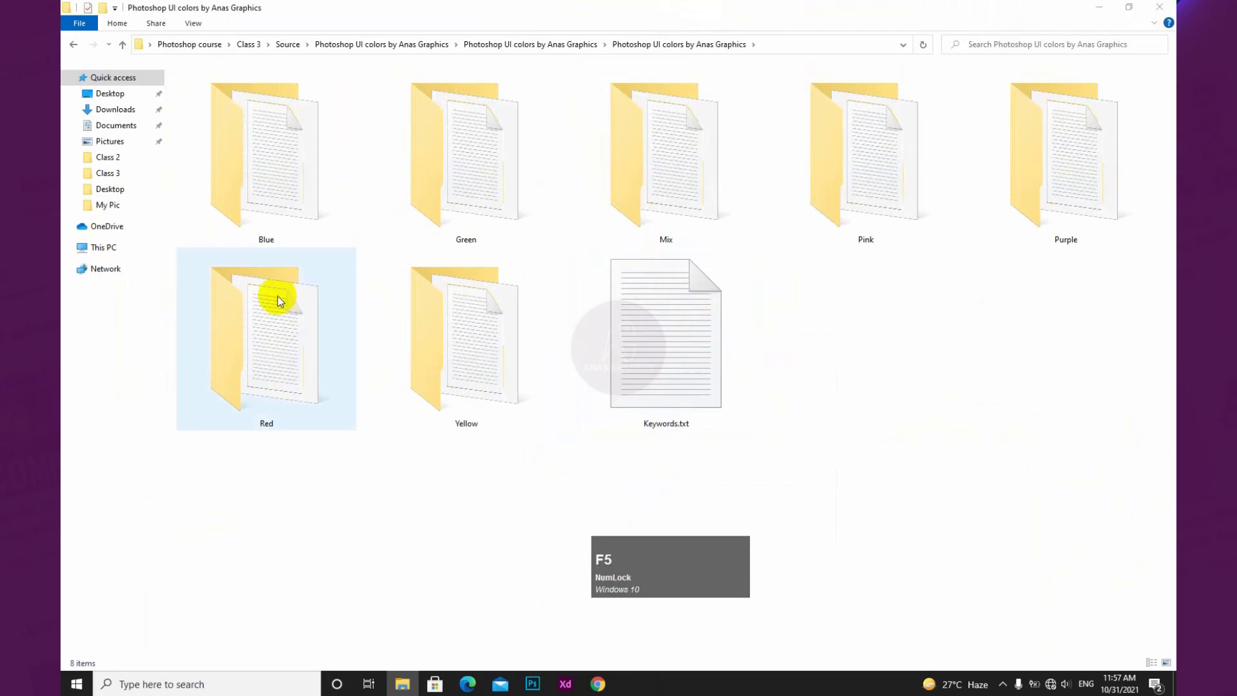
click(255, 187)
click(458, 174)
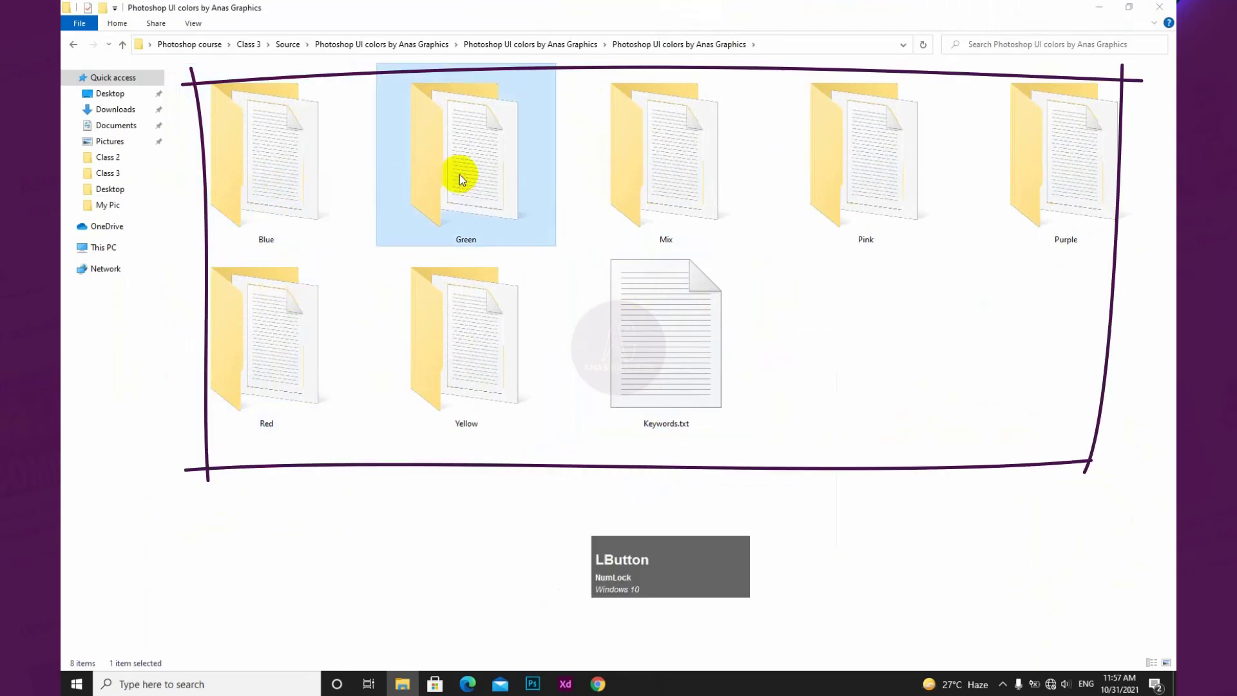
click(687, 205)
click(862, 177)
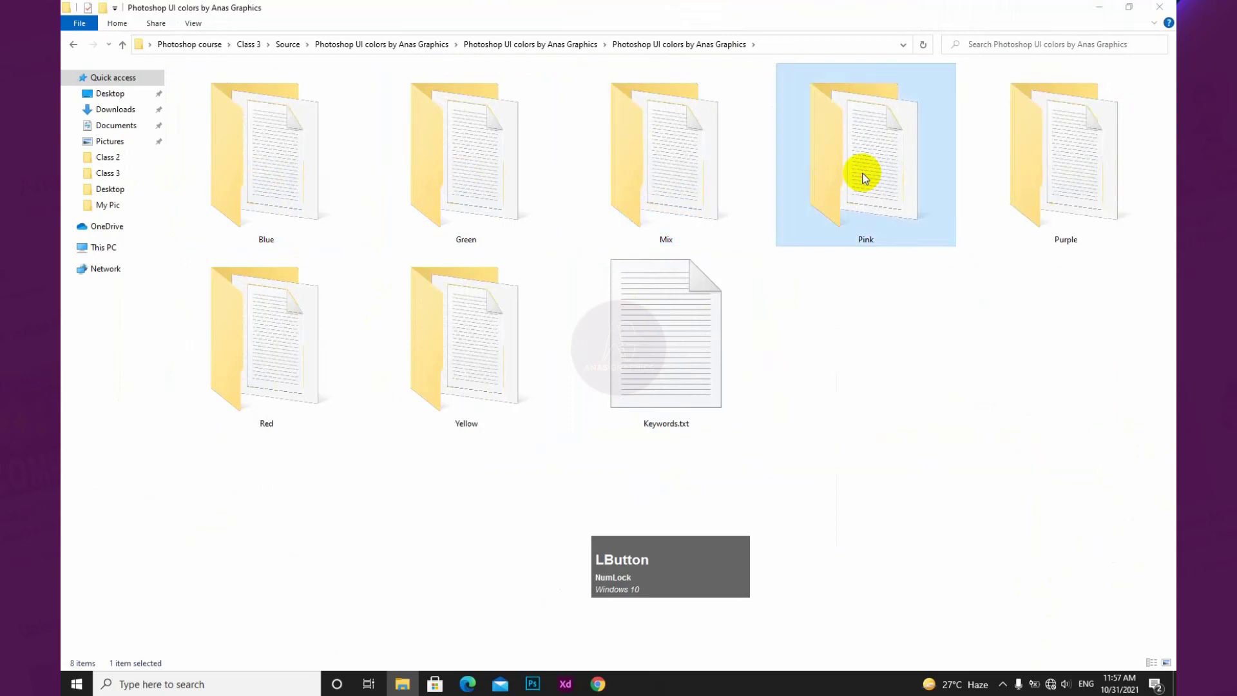
click(1072, 182)
click(308, 379)
click(421, 343)
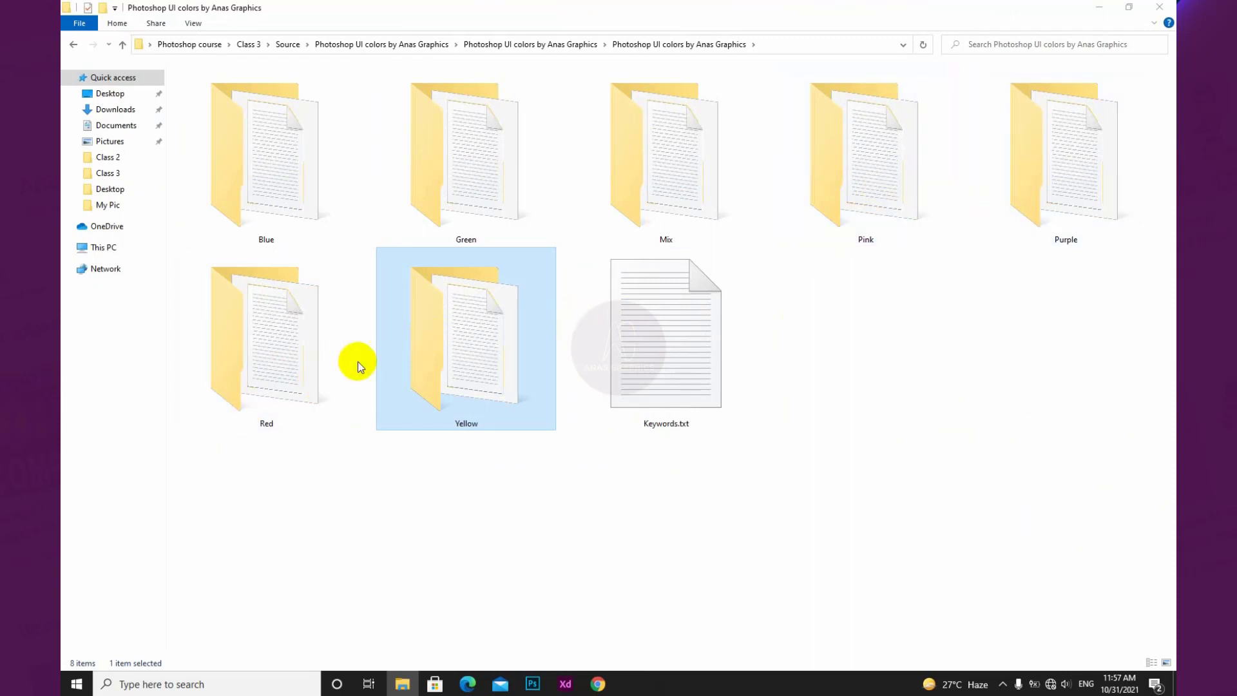
Open the Green folder, check the Photoshop window briefly and minimize it again.
double_click(450, 193)
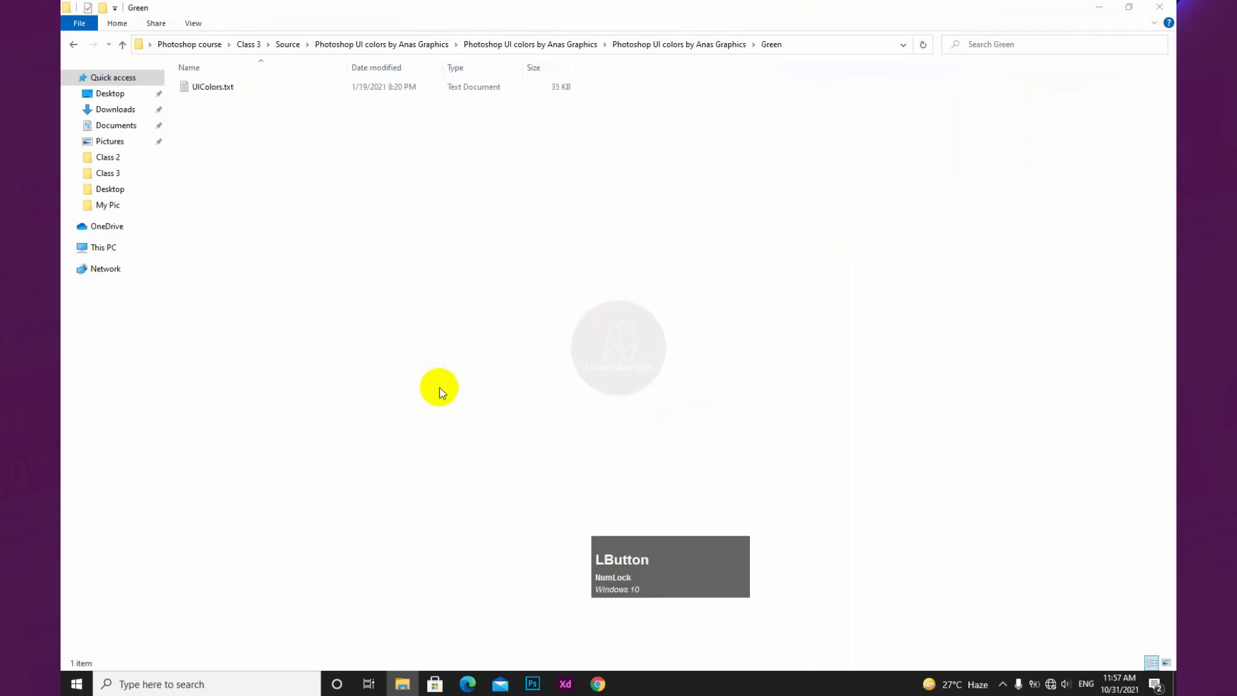
click(533, 683)
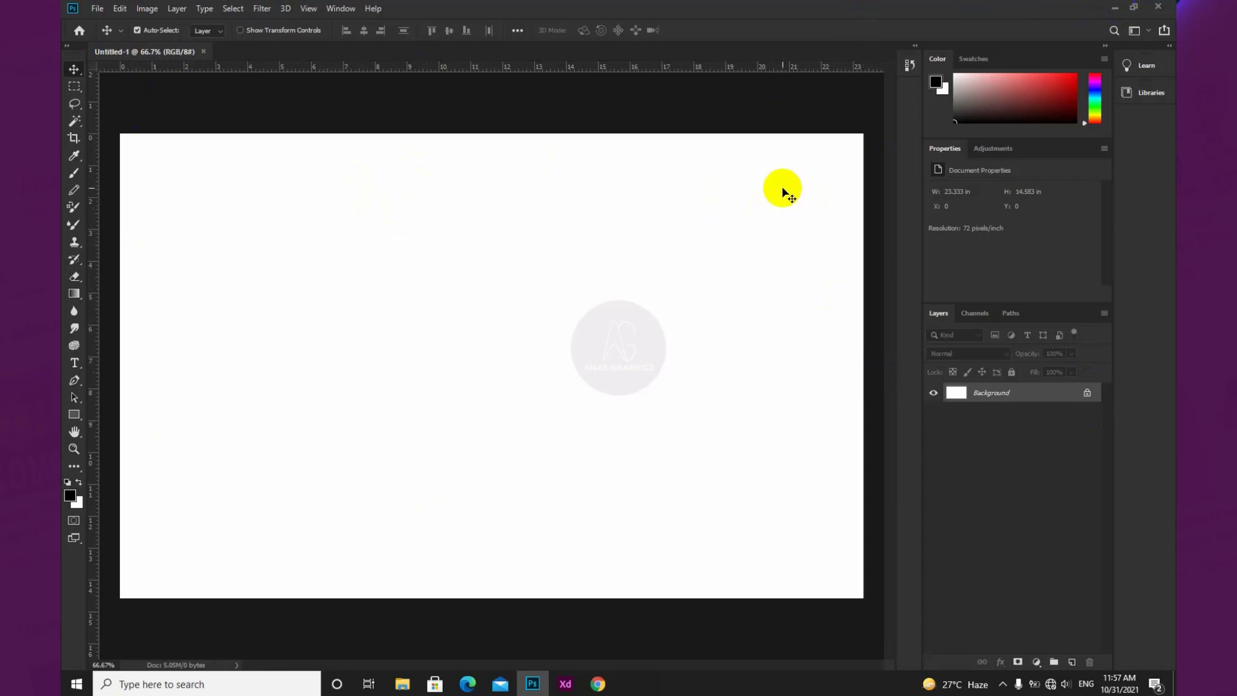
click(1115, 8)
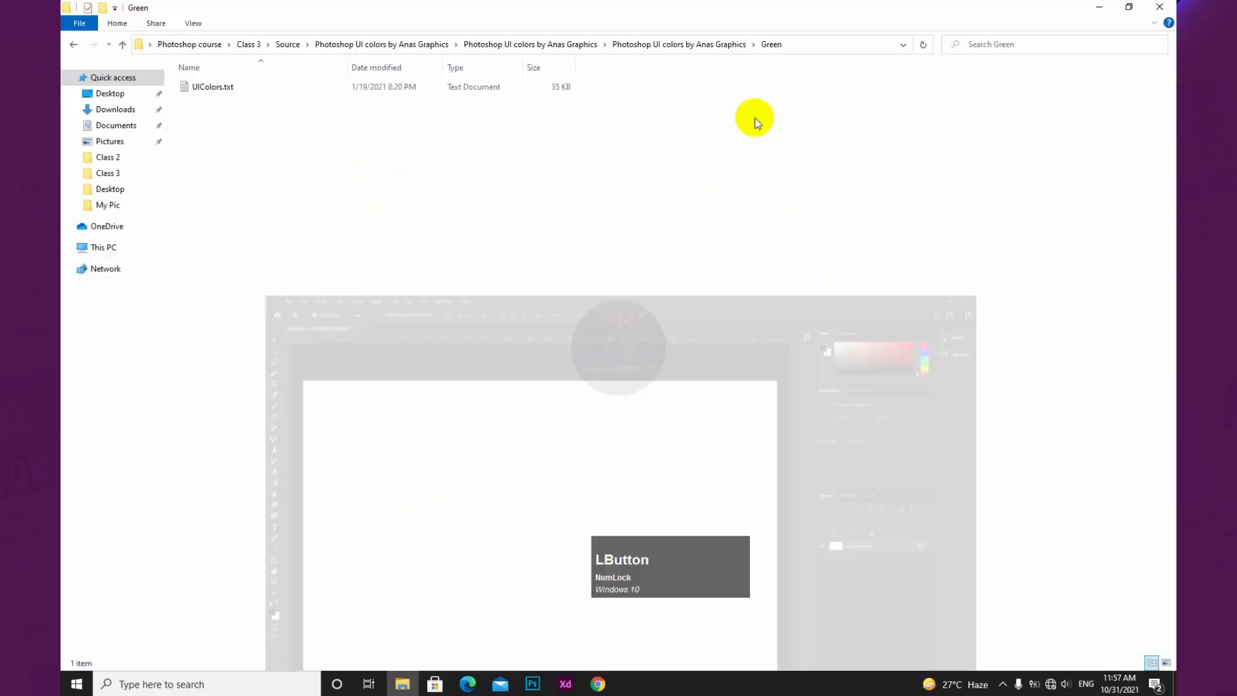
Open the Green folder's UIColors.txt in a maximized Notepad window, examine its color values and close it.
click(215, 94)
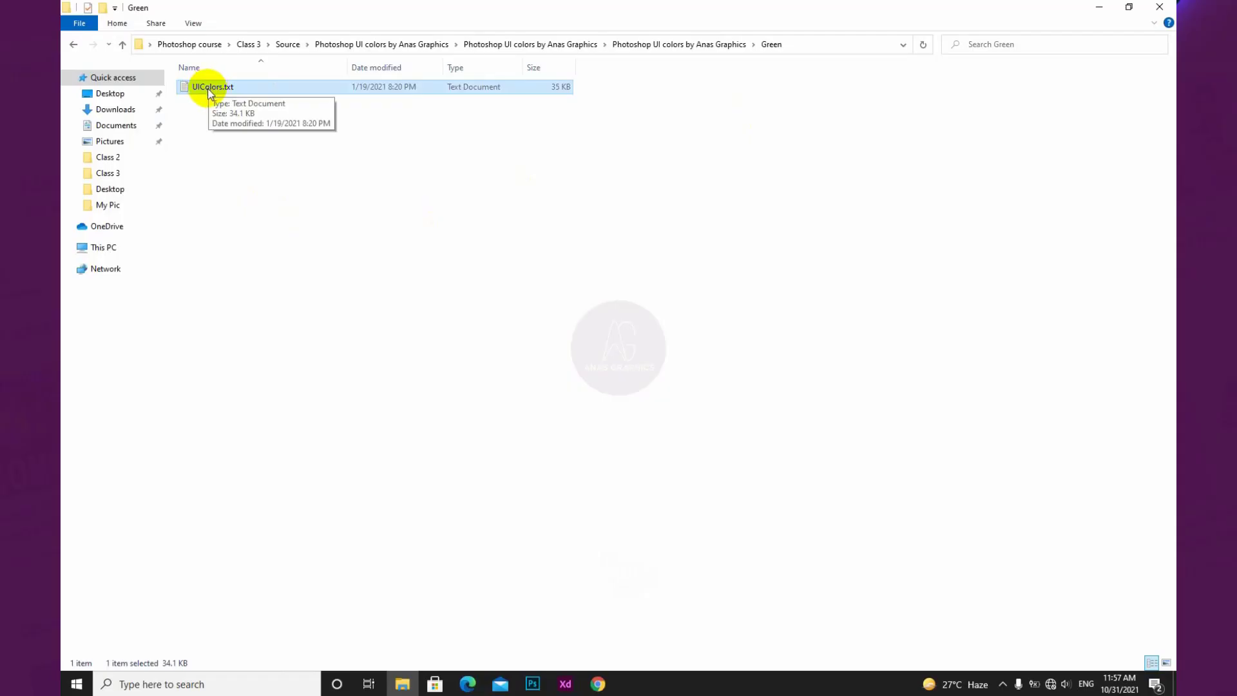
double_click(213, 90)
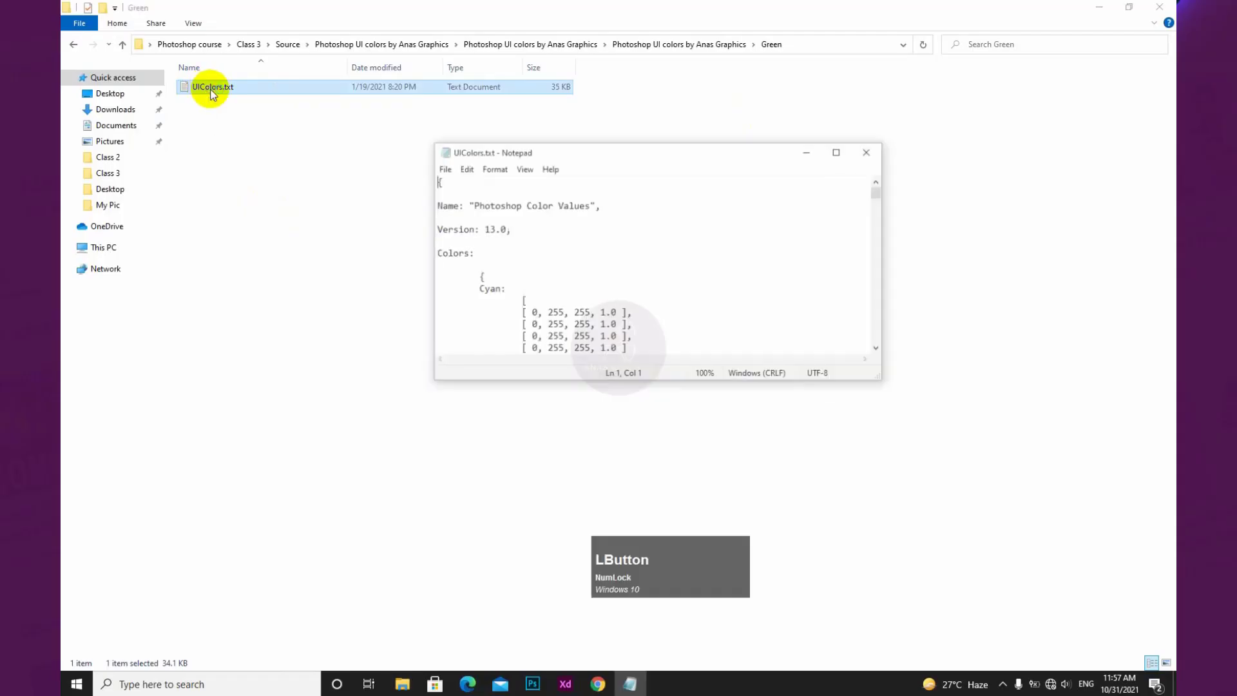
click(835, 148)
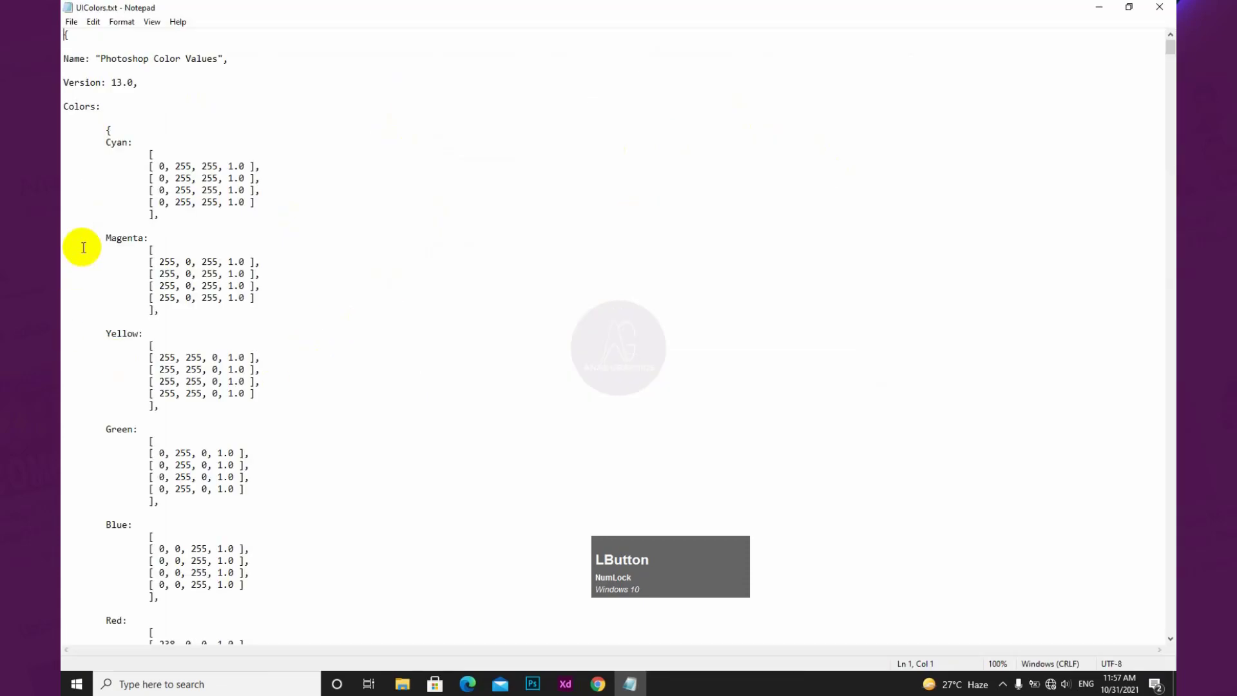
drag(1171, 42, 1167, 7)
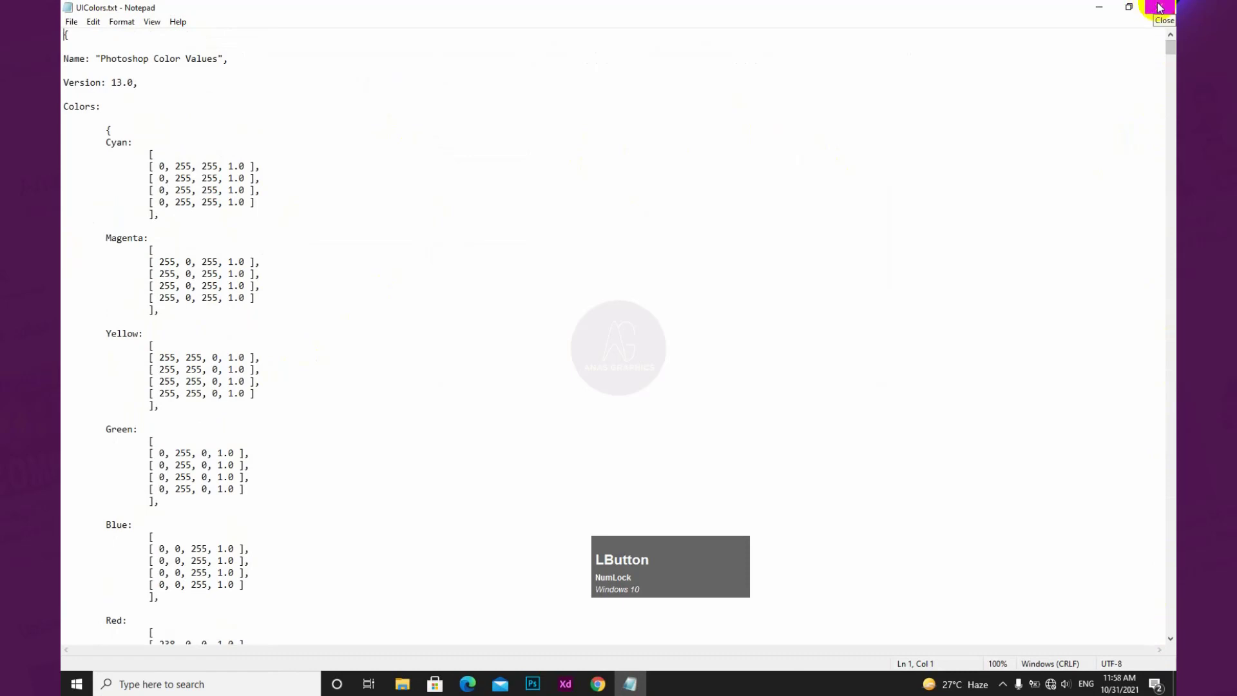
click(1161, 7)
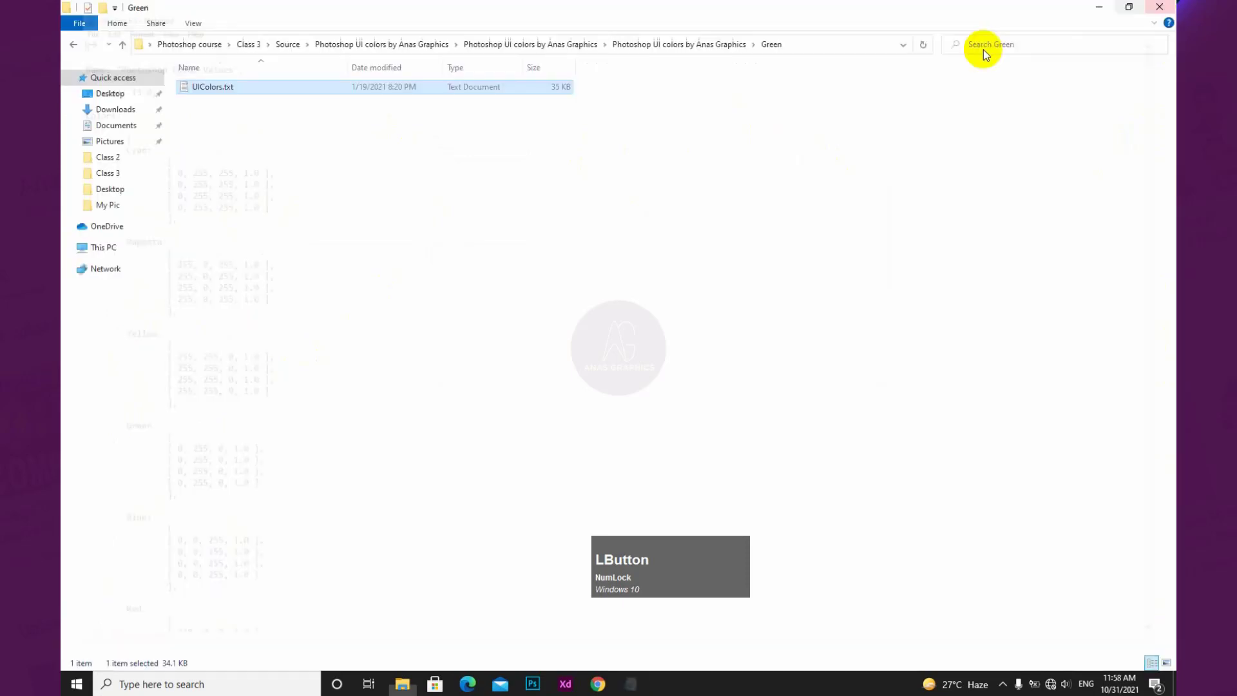
Copy UIColors.txt from the Green folder and open This PC in a new File Explorer window.
right_click(228, 86)
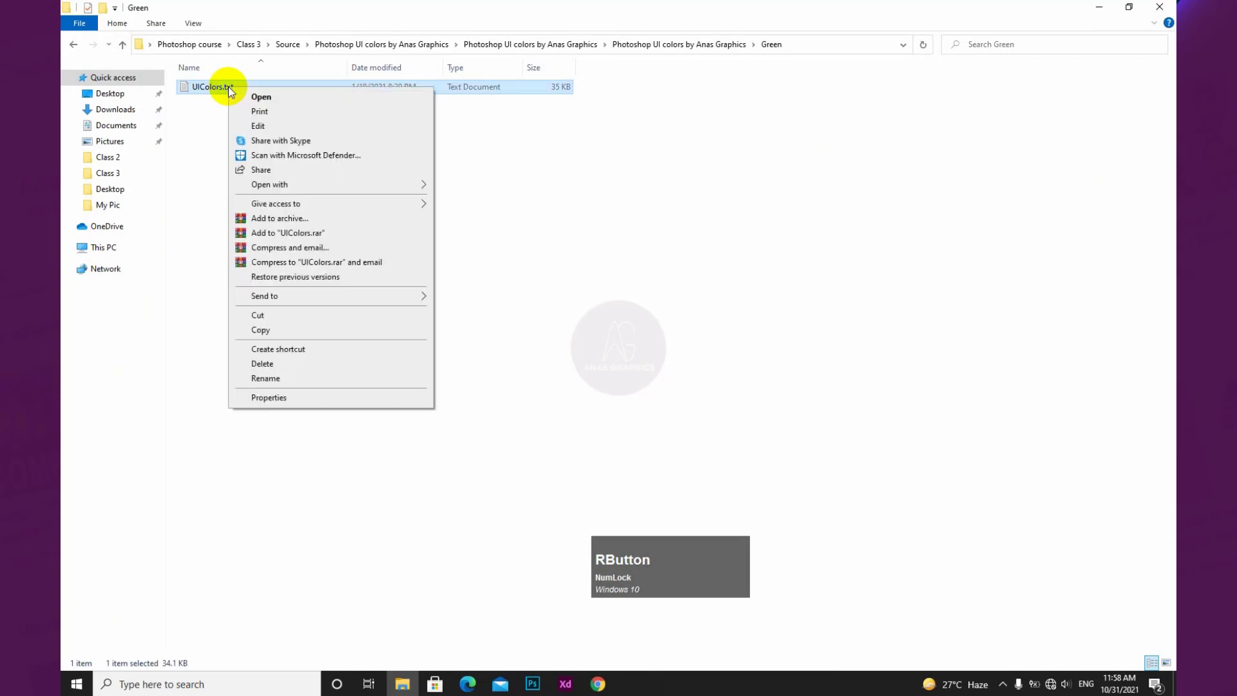
click(268, 330)
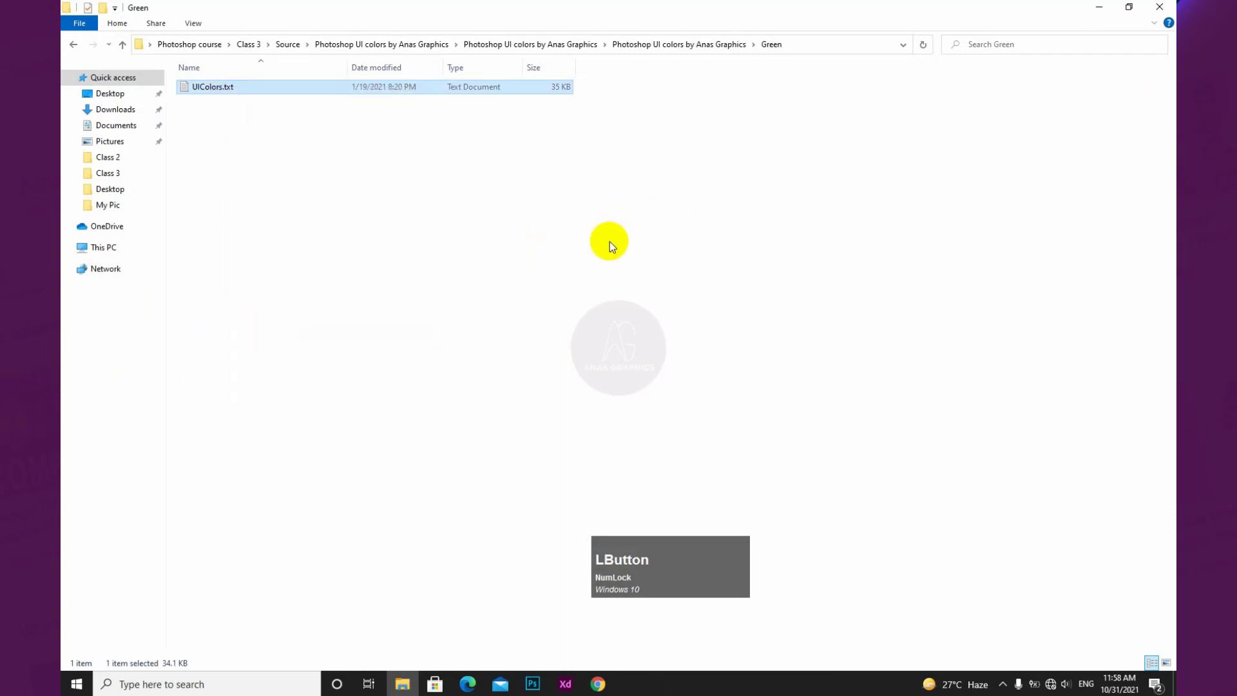
key(super+e)
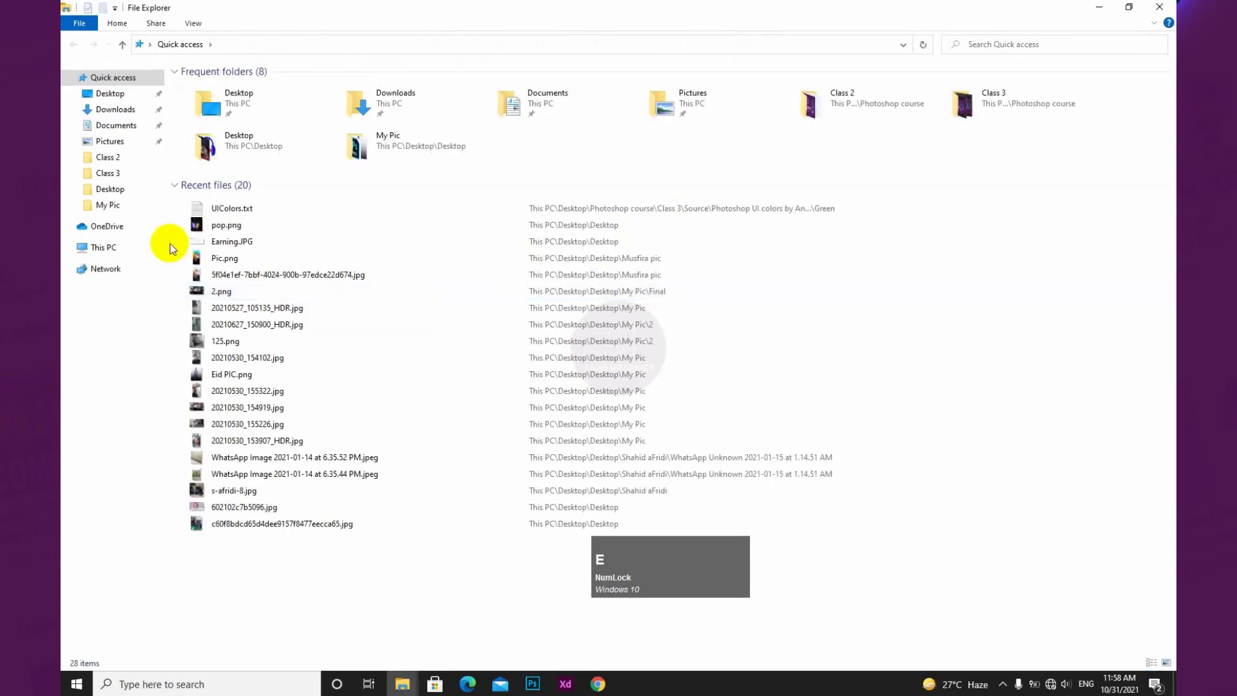
click(99, 251)
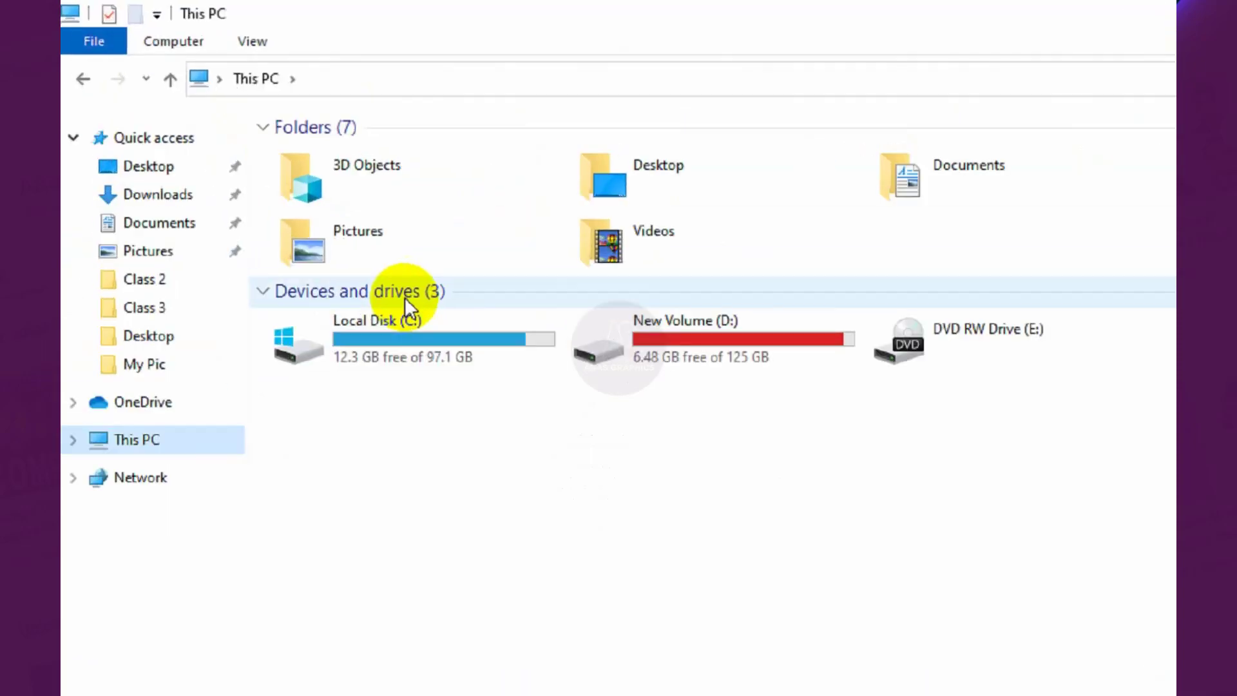
Go to Local Disk (C:), Program Files, Adobe, Adobe Photoshop CC 2019 and open its Required folder.
click(368, 348)
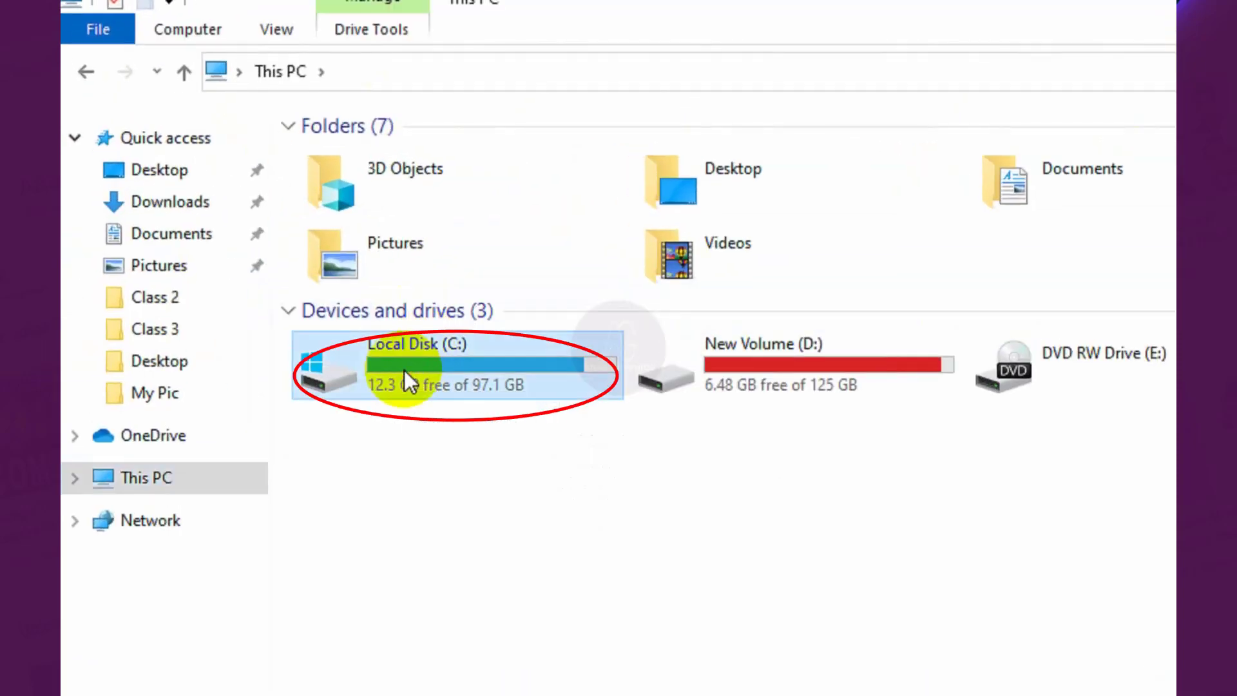
double_click(404, 370)
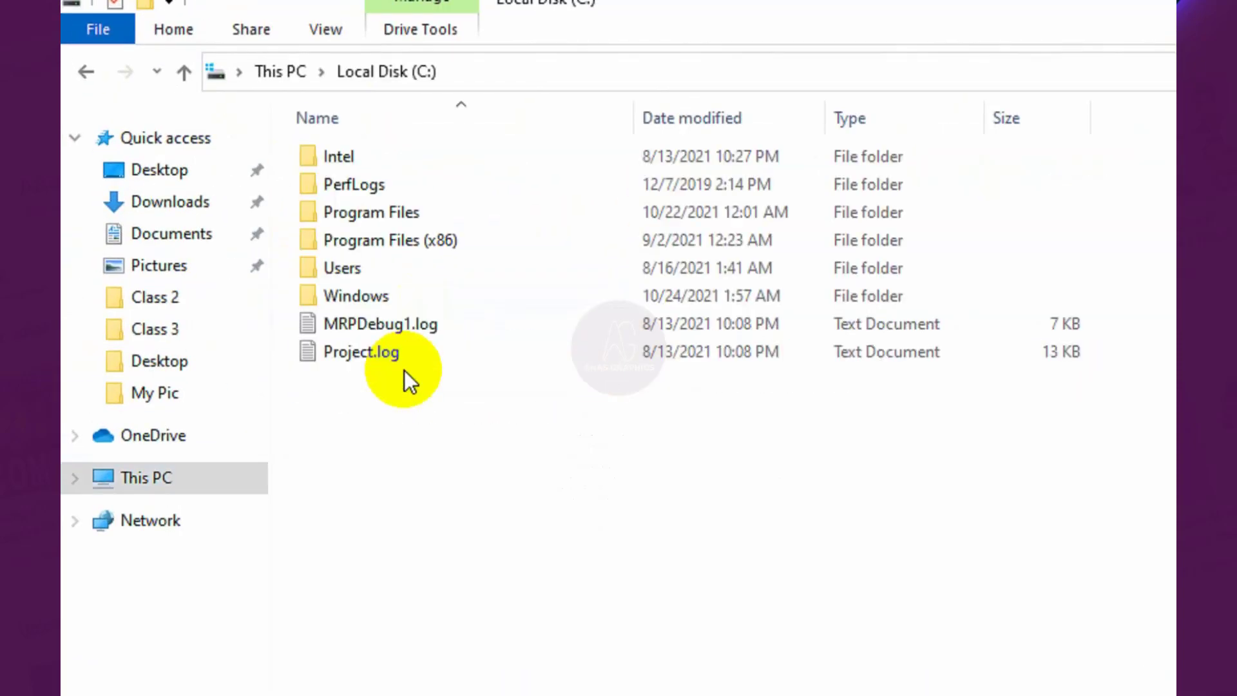
click(370, 221)
double_click(370, 221)
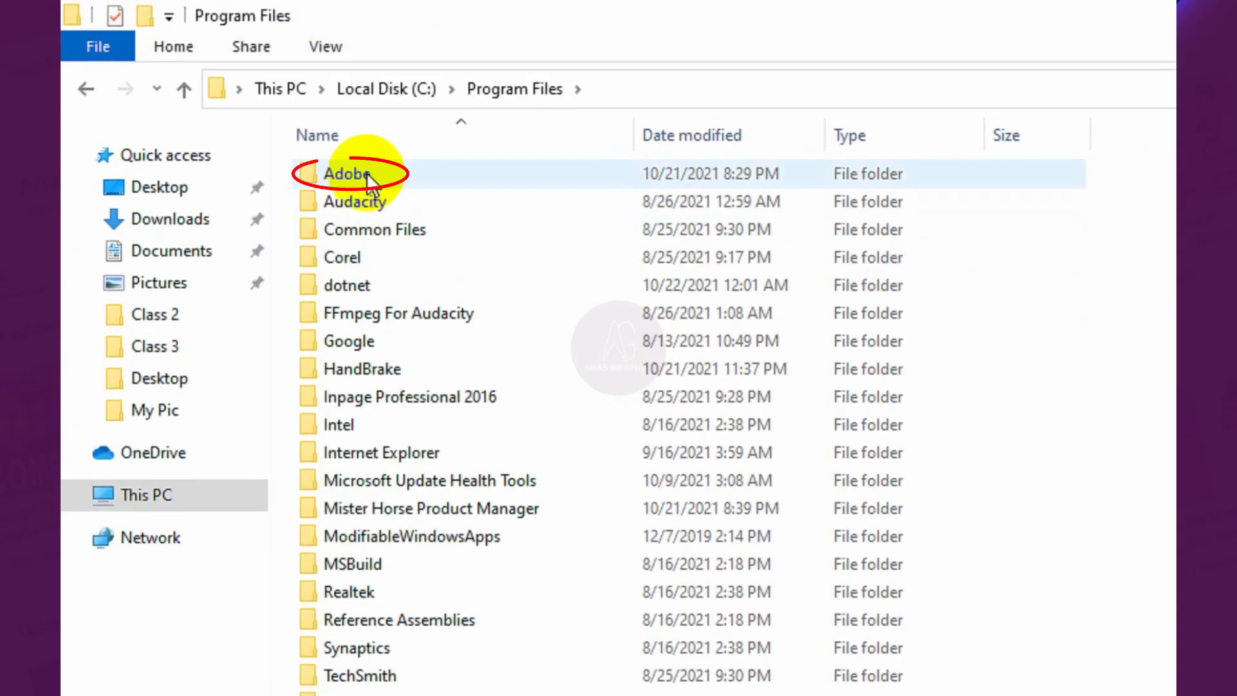
click(366, 173)
double_click(366, 173)
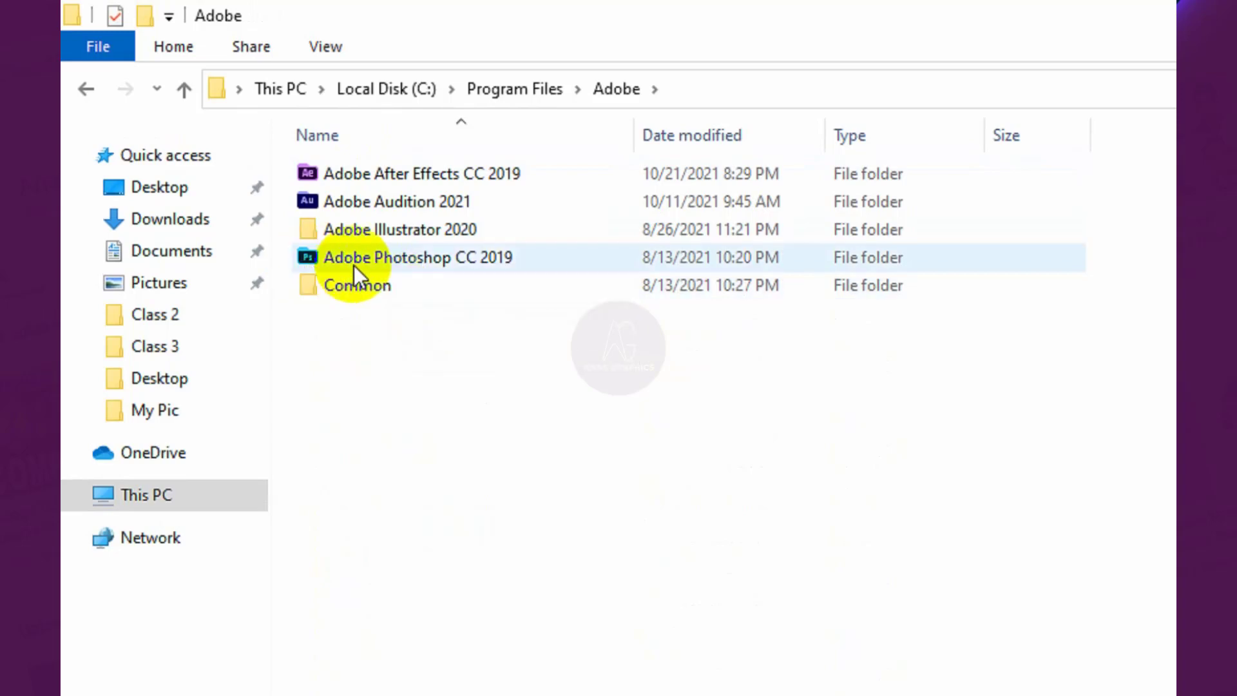
mouse_move(390, 261)
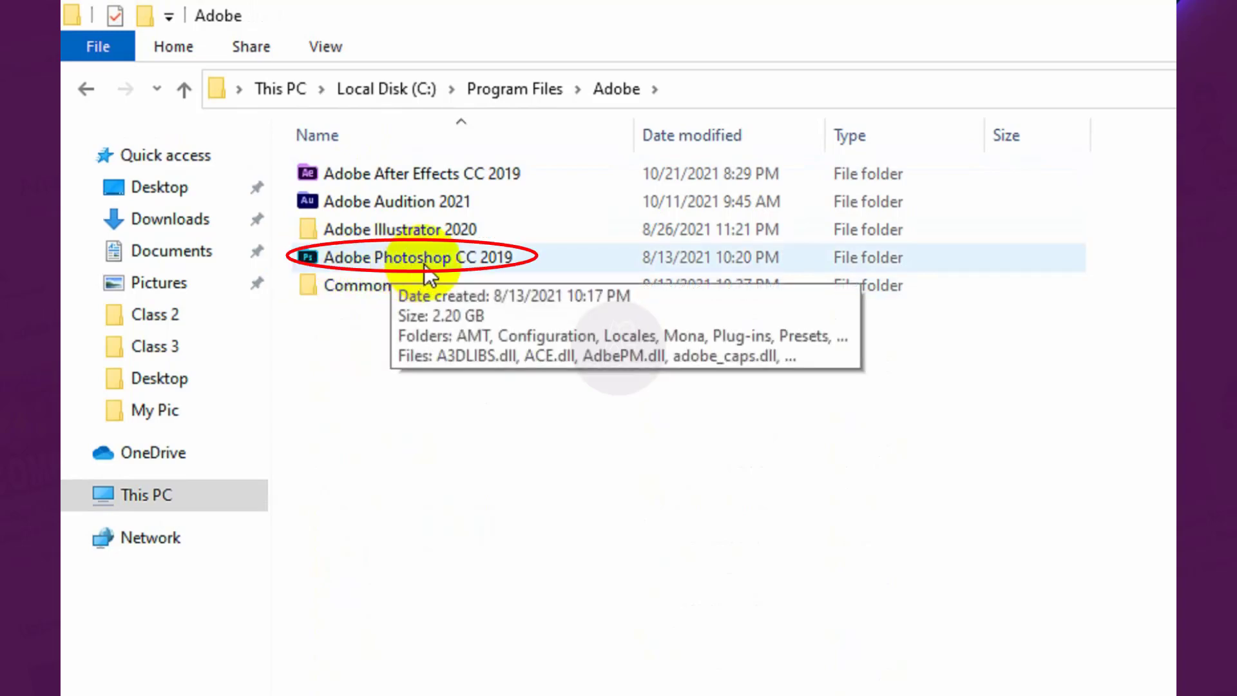
double_click(425, 264)
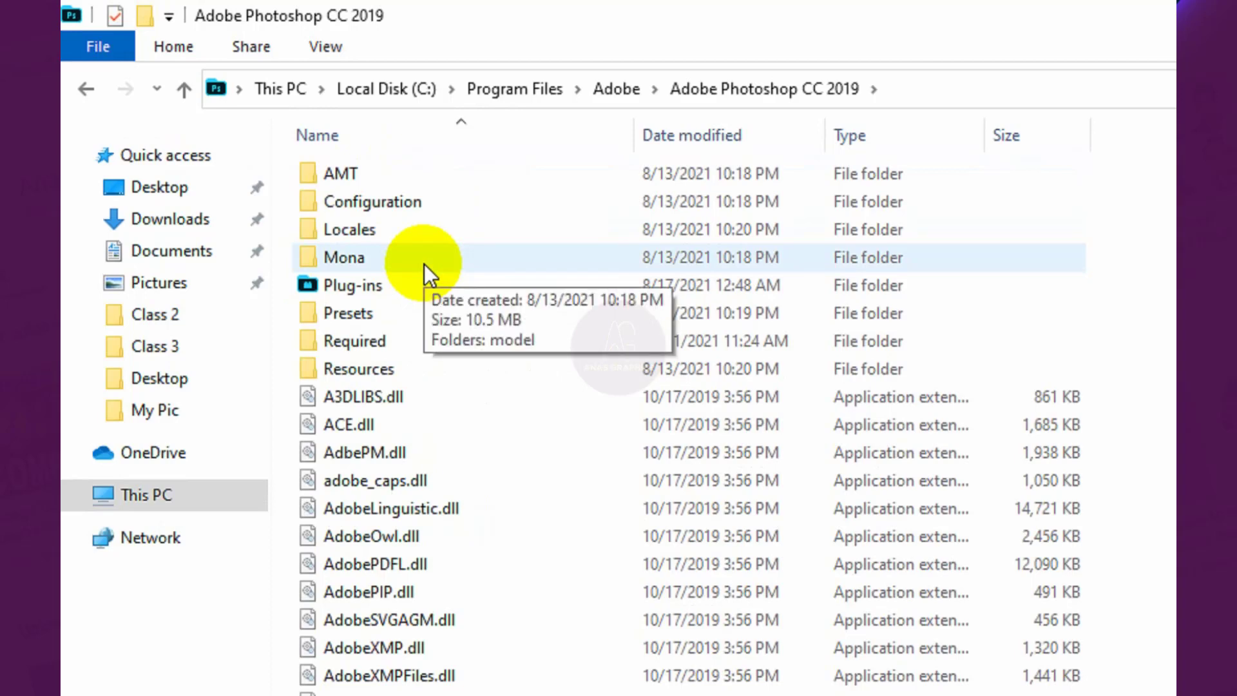
double_click(383, 338)
Refresh the Required folder, find the existing UIColors.txt near the end of the file list and copy it.
mouse_move(580, 378)
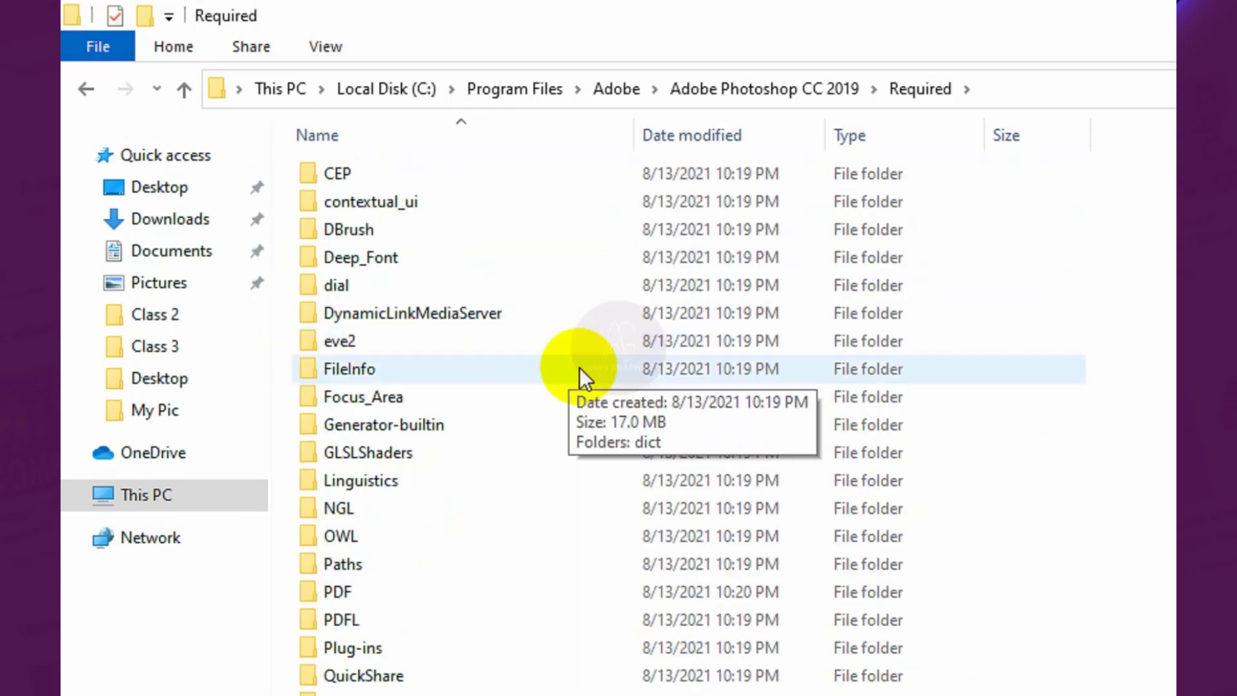
key(F5)
drag(1172, 105, 1173, 337)
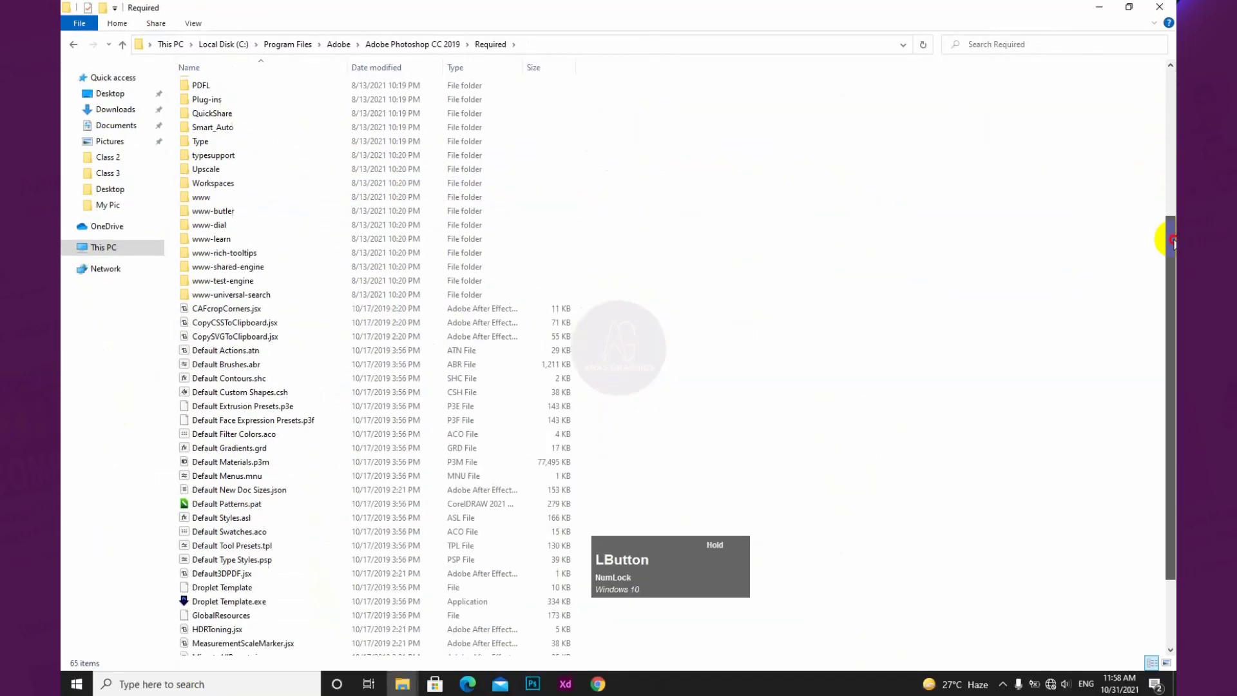
key(F5)
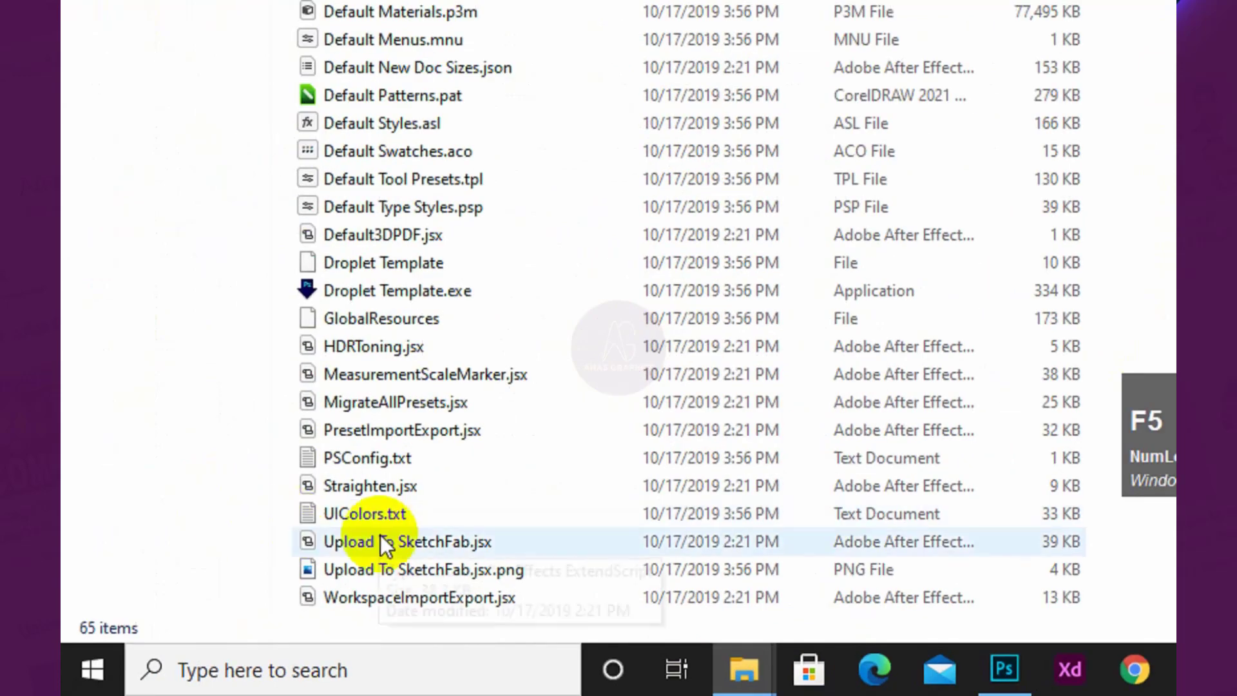
mouse_move(357, 524)
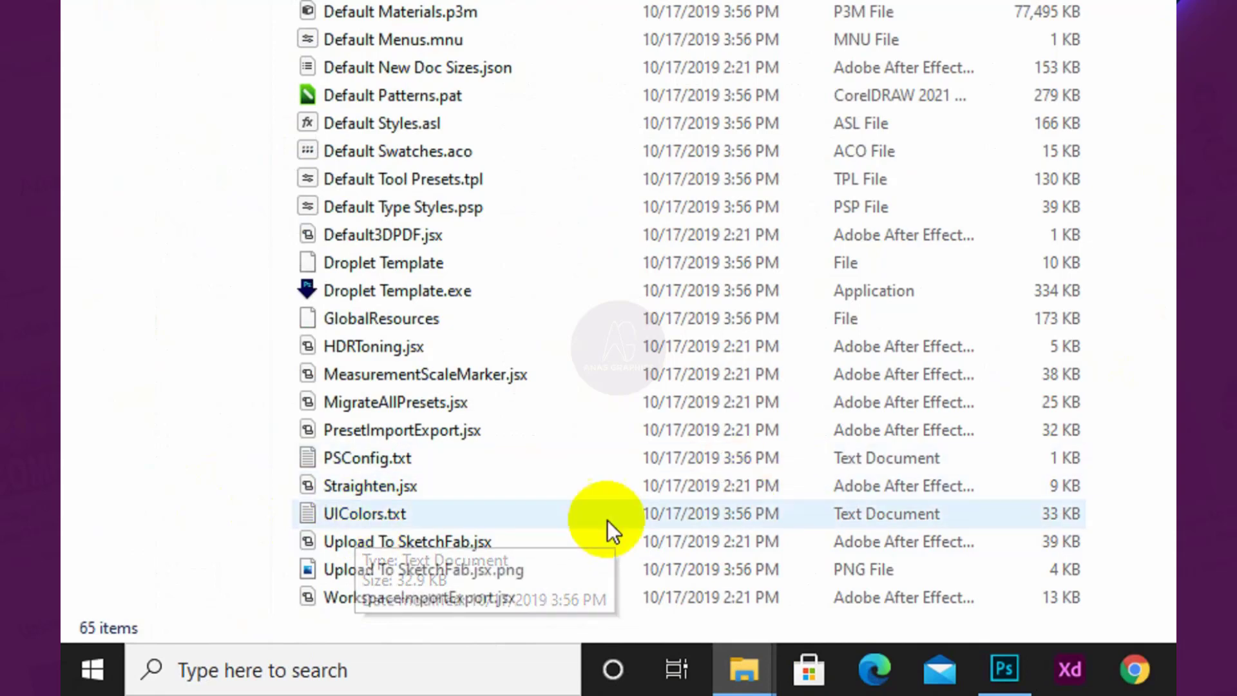
right_click(366, 514)
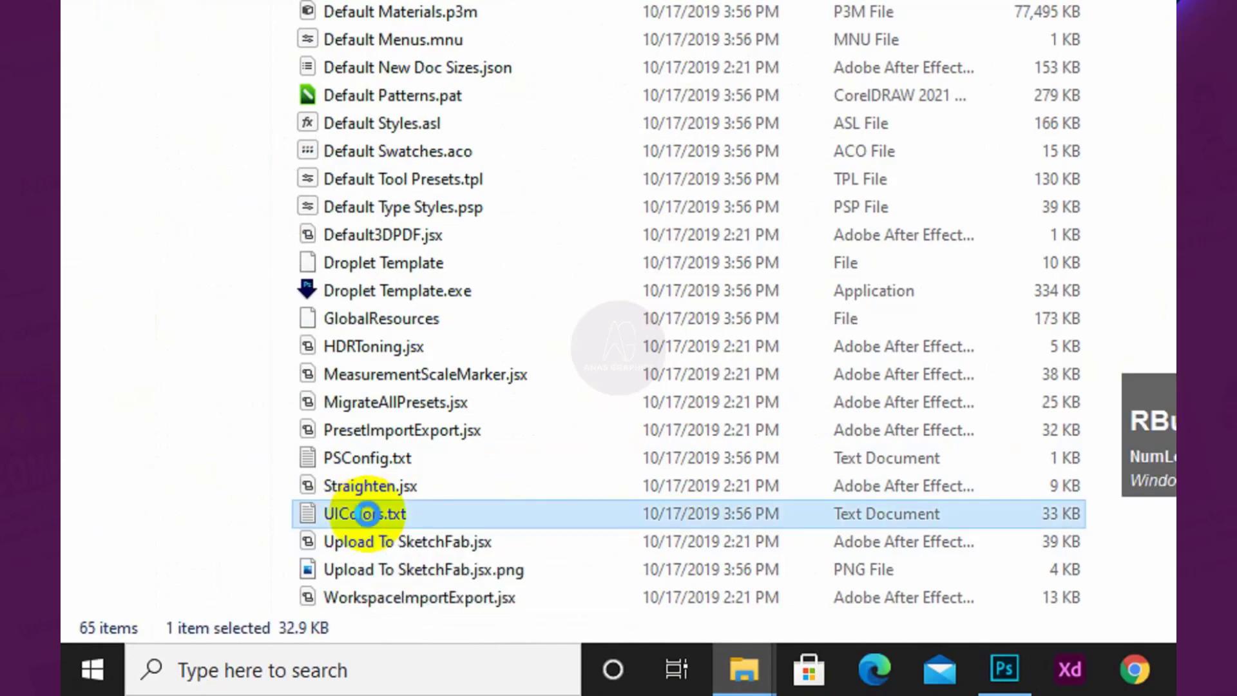
click(445, 359)
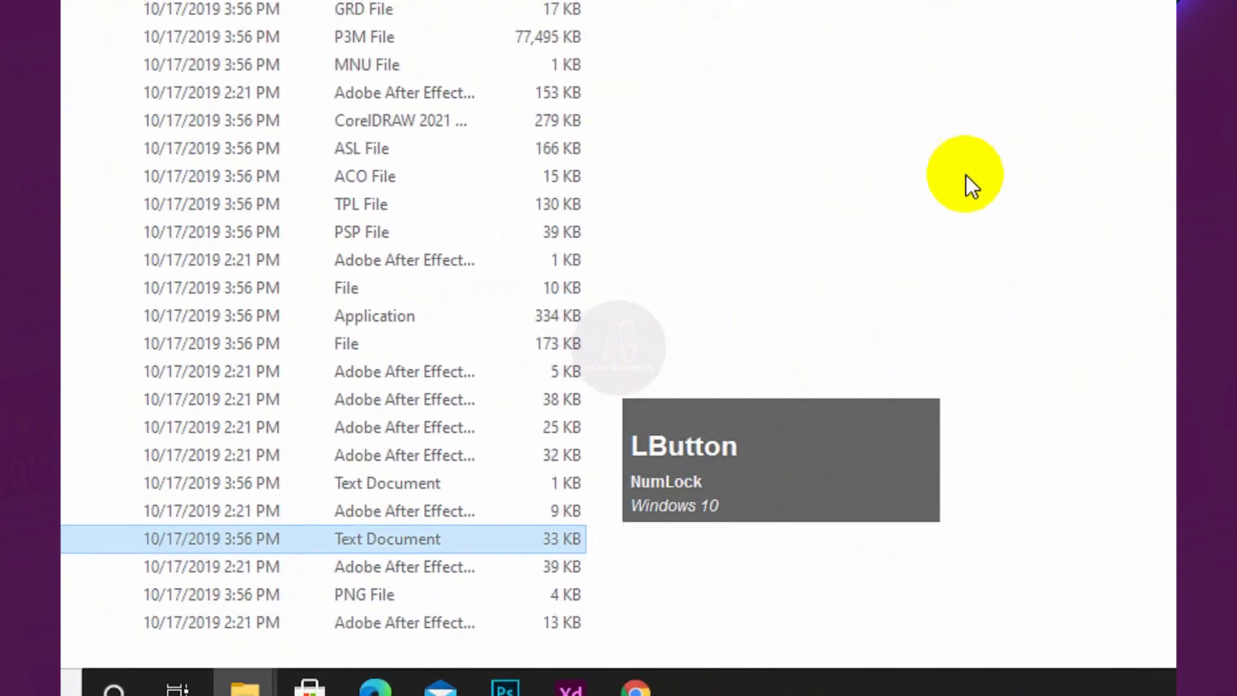
Paste the duplicate of UIColors.txt into the same Required folder, granting administrator permission.
key(F5)
right_click(682, 308)
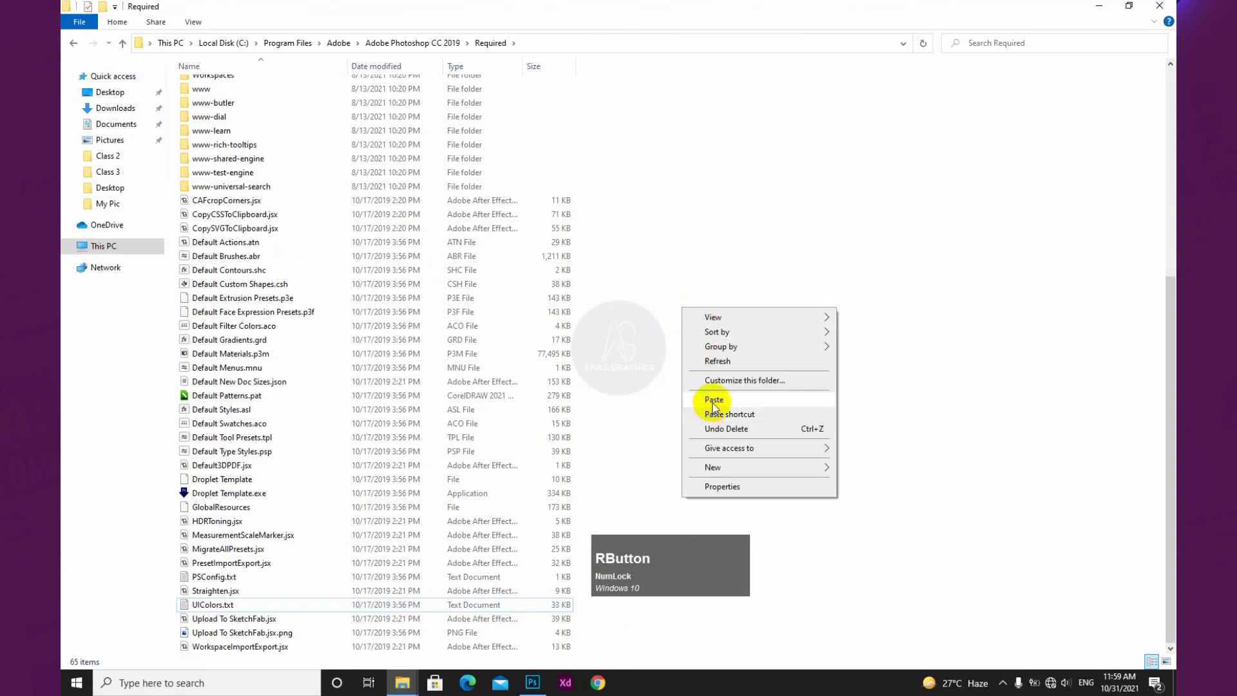
click(713, 401)
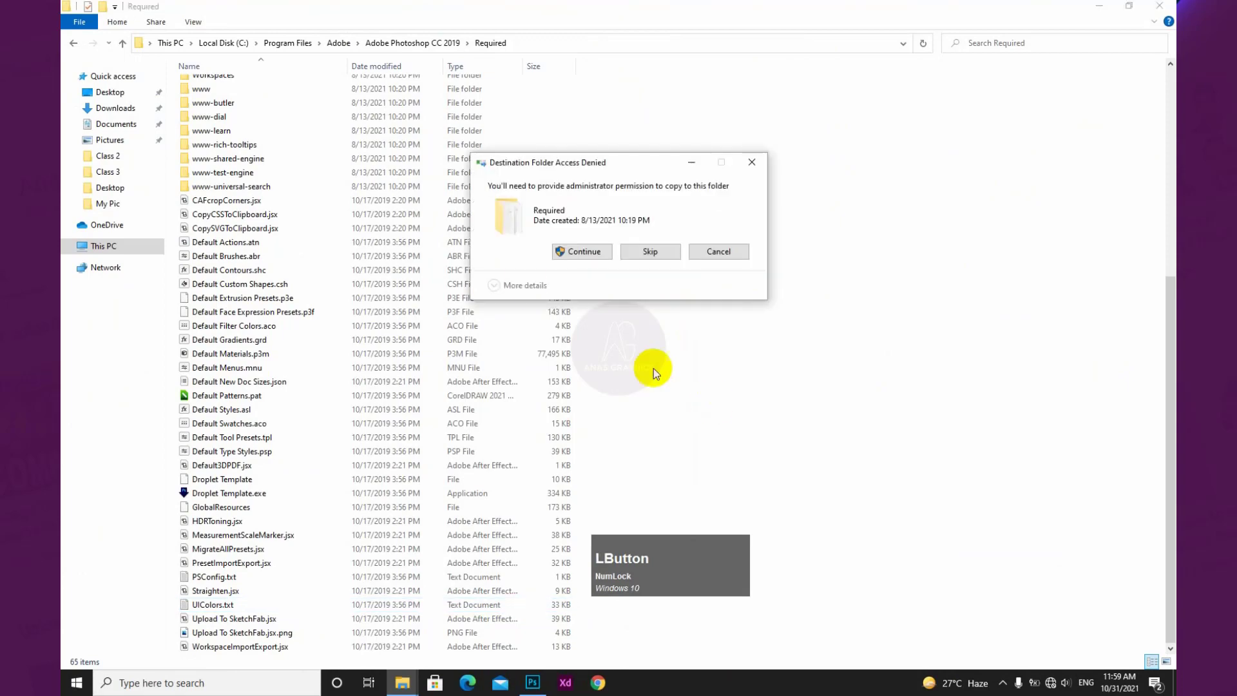
click(578, 254)
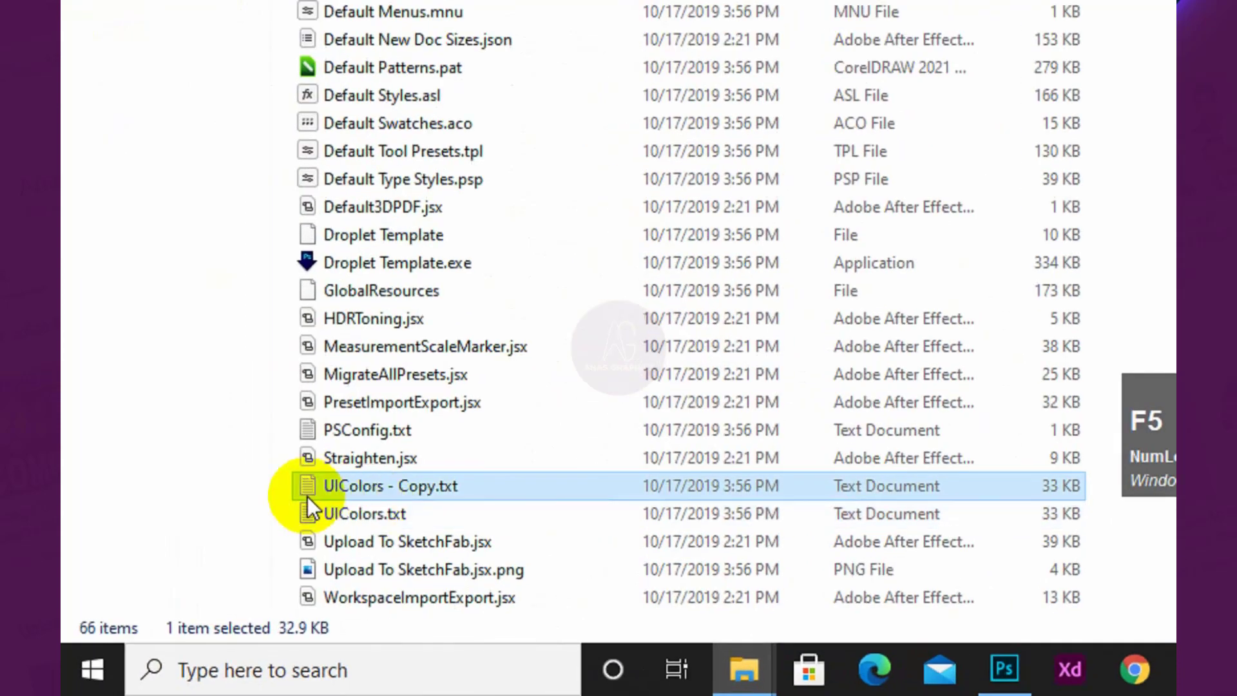
Rename the original UIColors.txt in the Required folder as UIColors Original.txt, granting administrator permission, and refresh the folder.
click(383, 520)
key(F2)
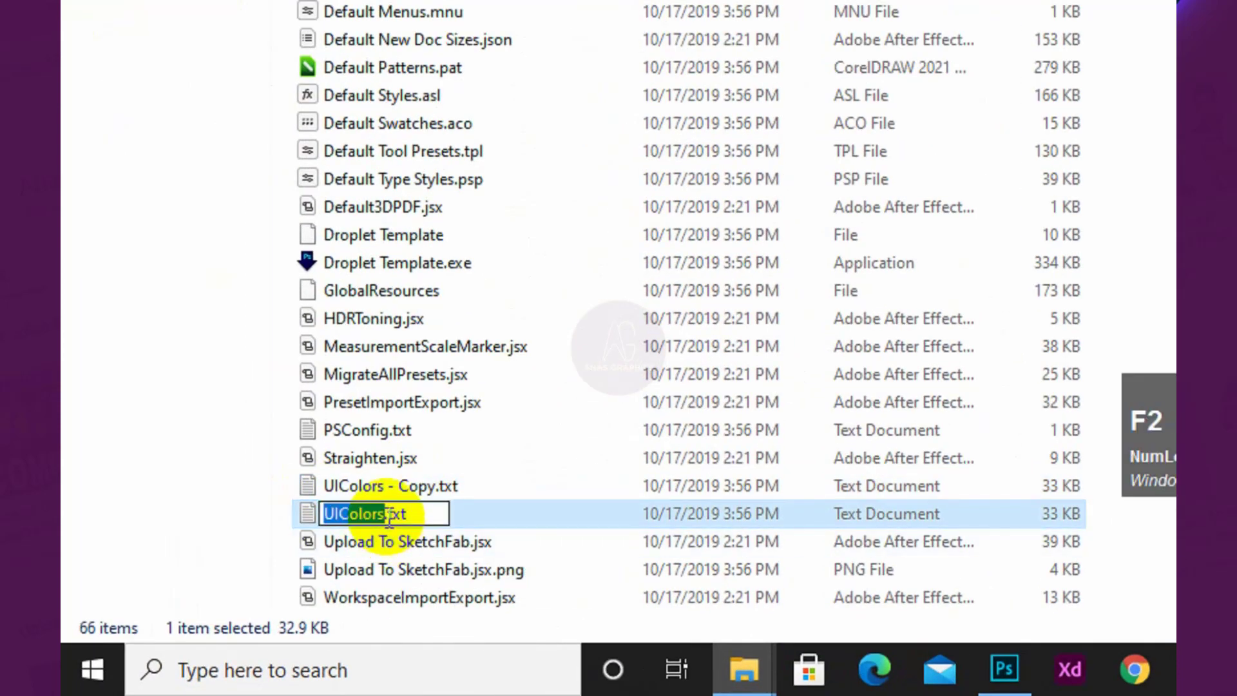
click(387, 513)
key(Left)
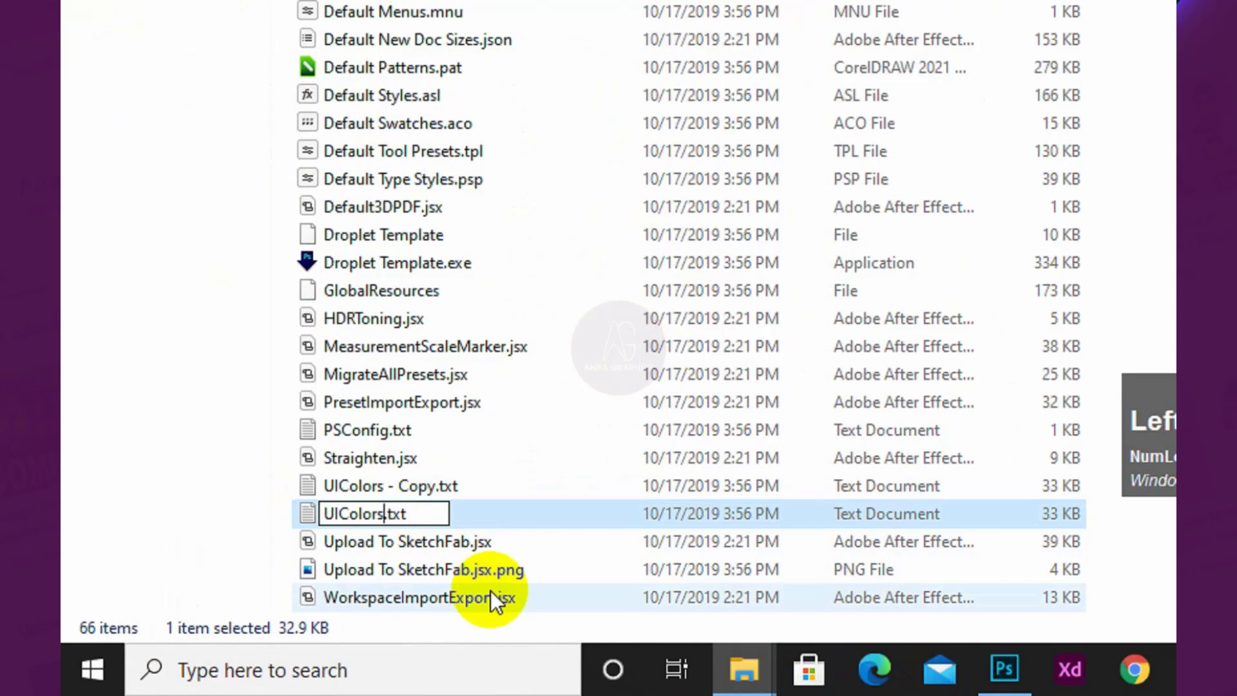
text(Original)
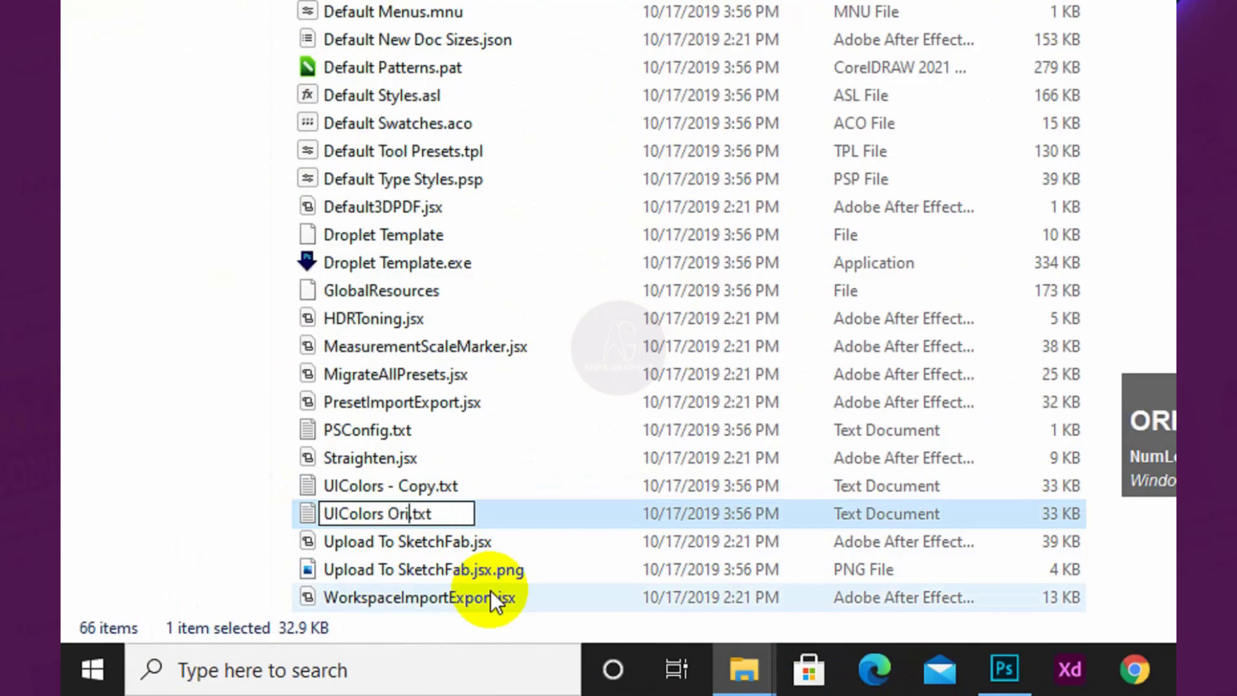
key(Return)
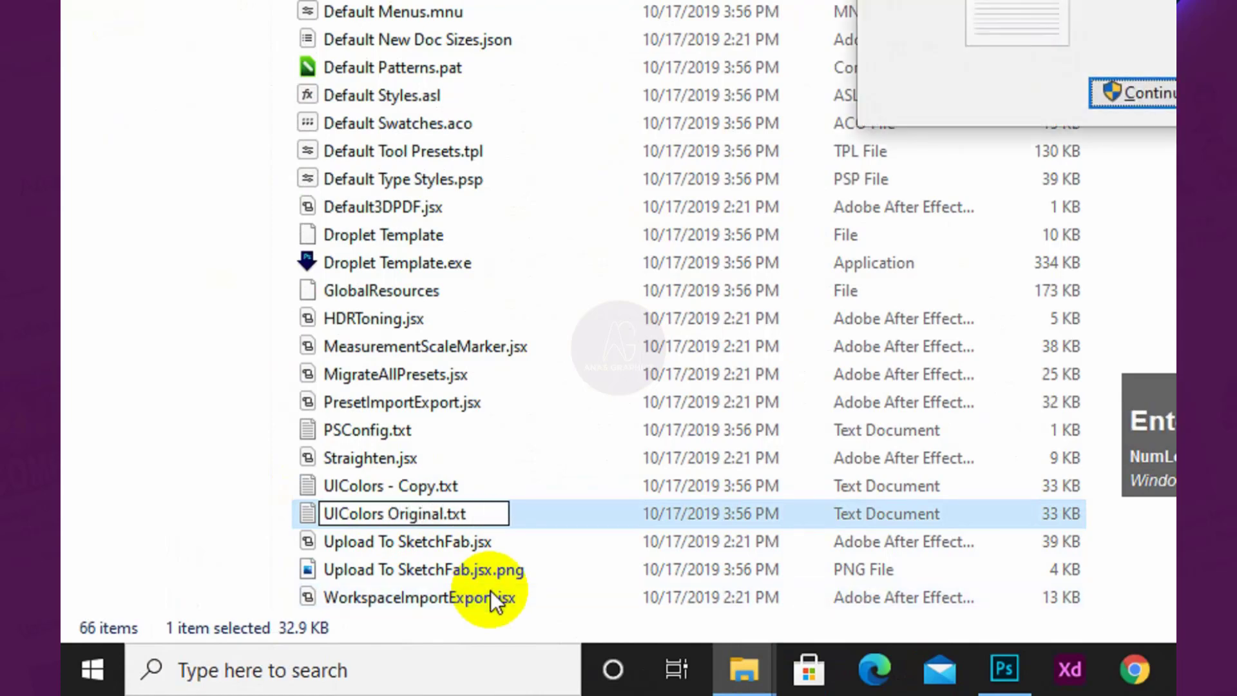
key(Return)
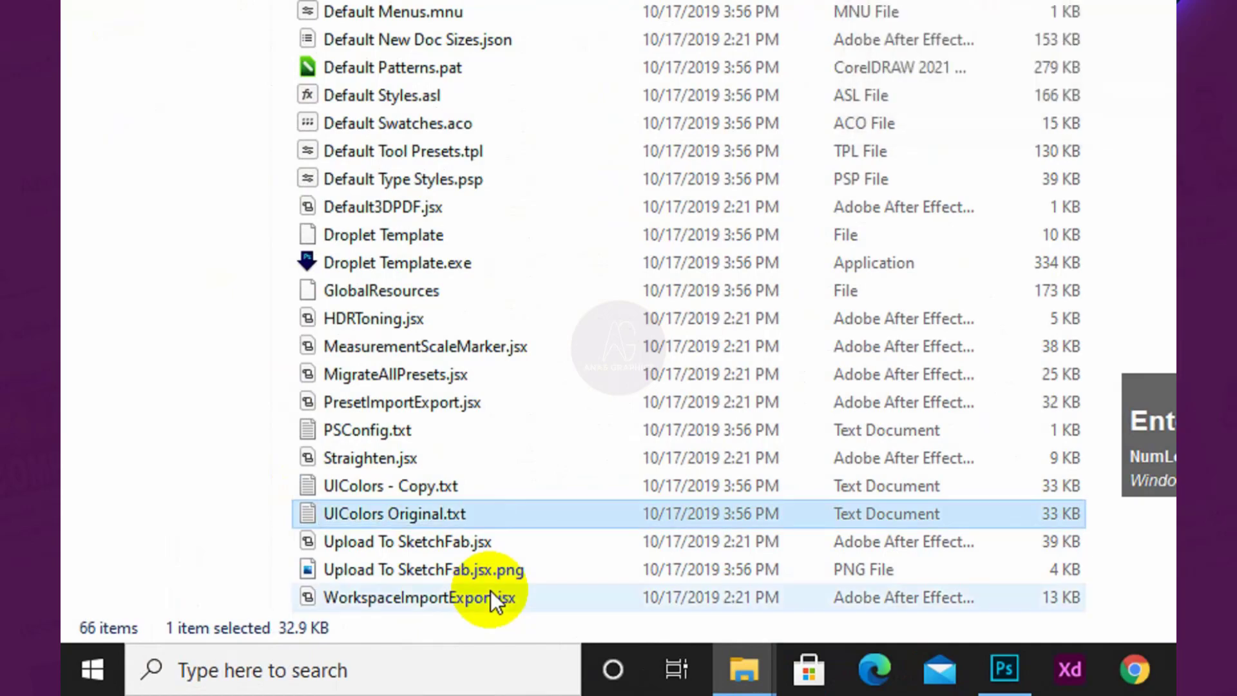
key(F5)
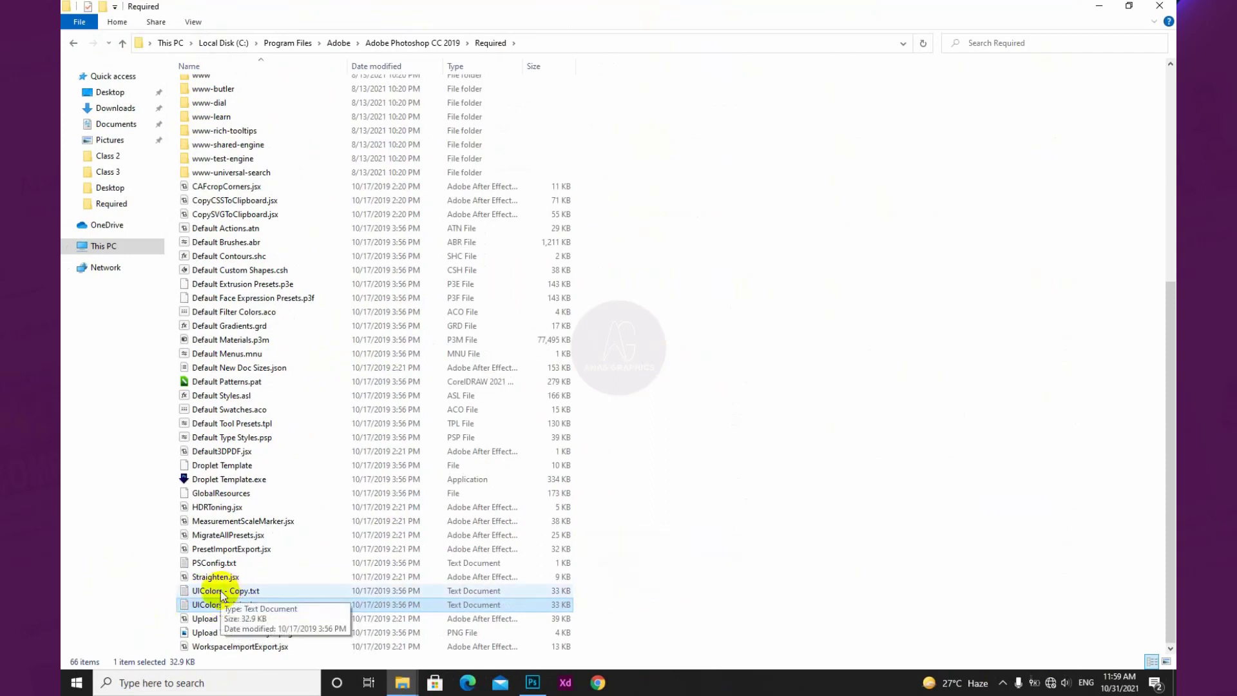
Delete UIColors - Copy.txt from the Required folder, granting administrator permission.
click(221, 592)
click(687, 462)
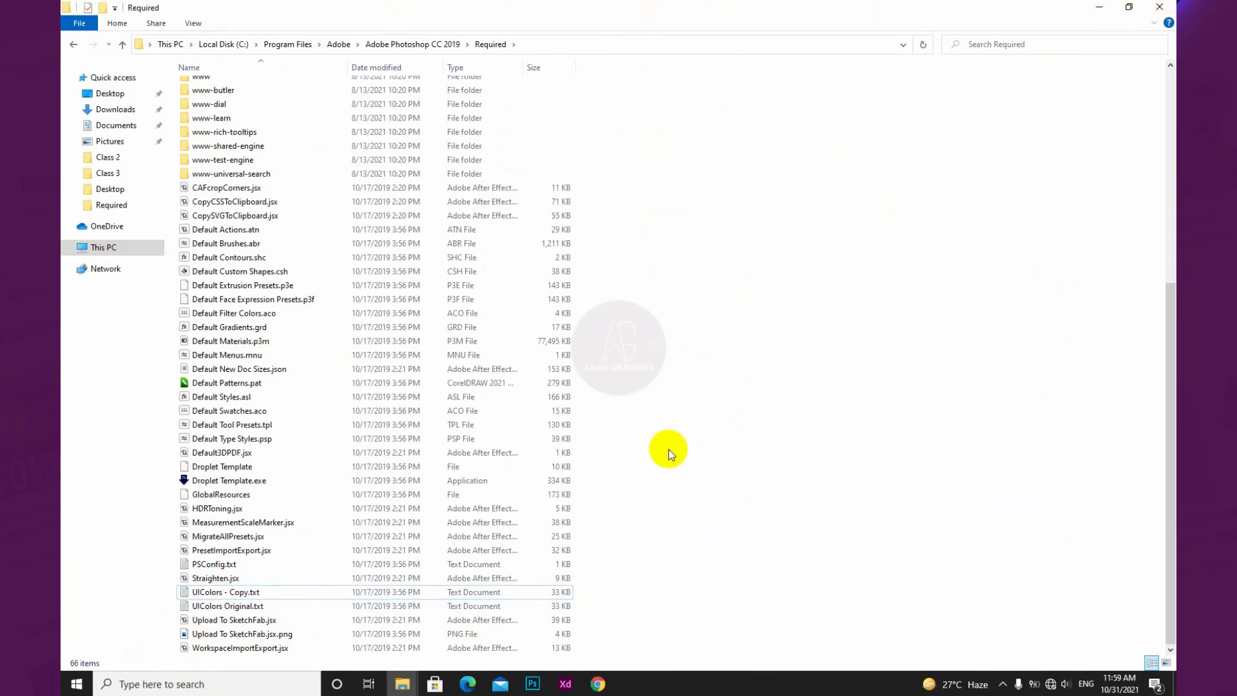
click(402, 683)
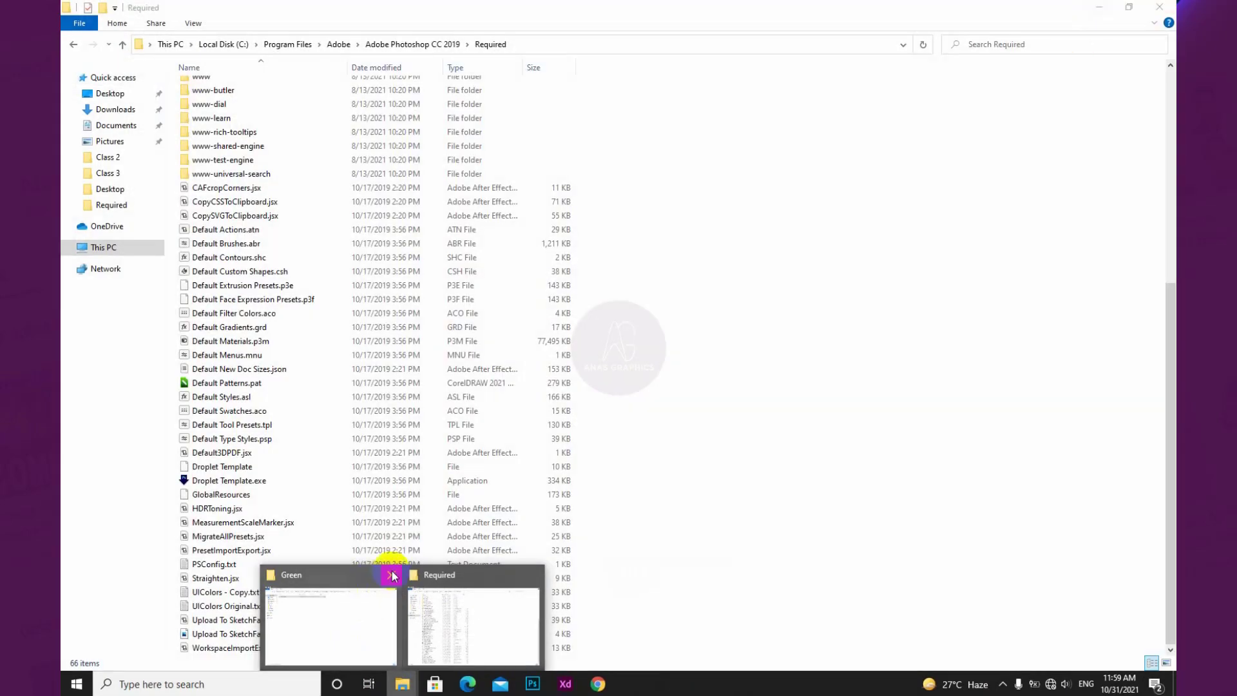
click(393, 576)
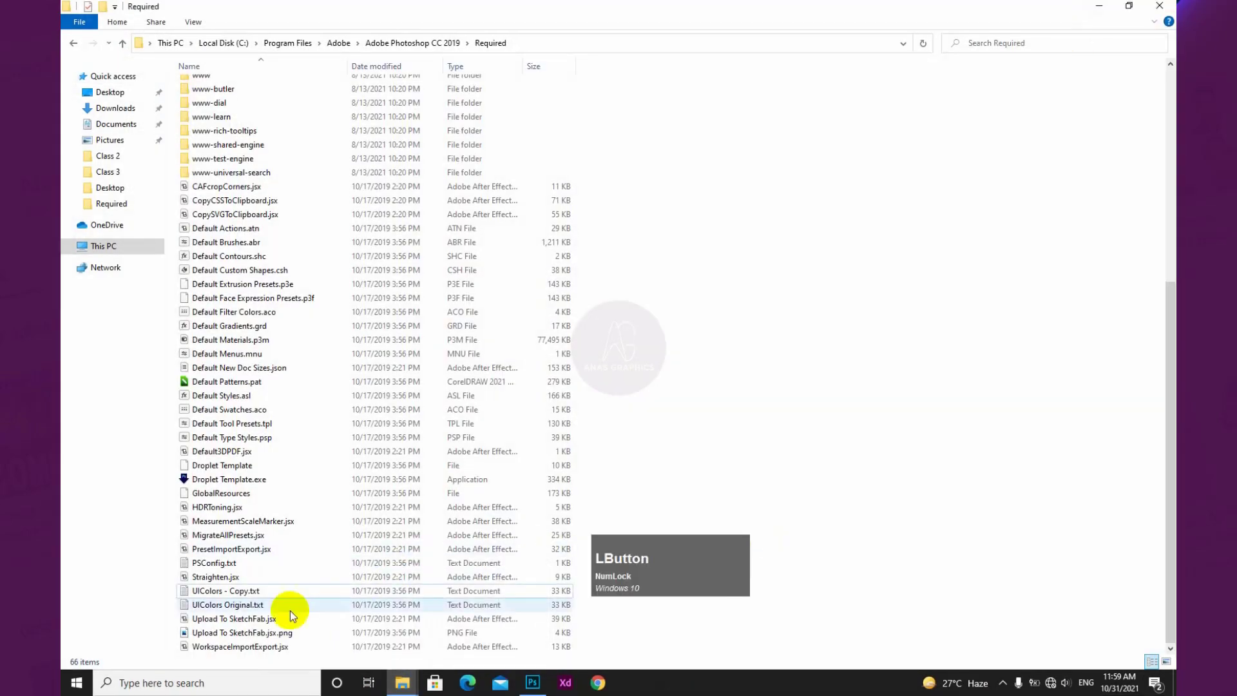
click(245, 592)
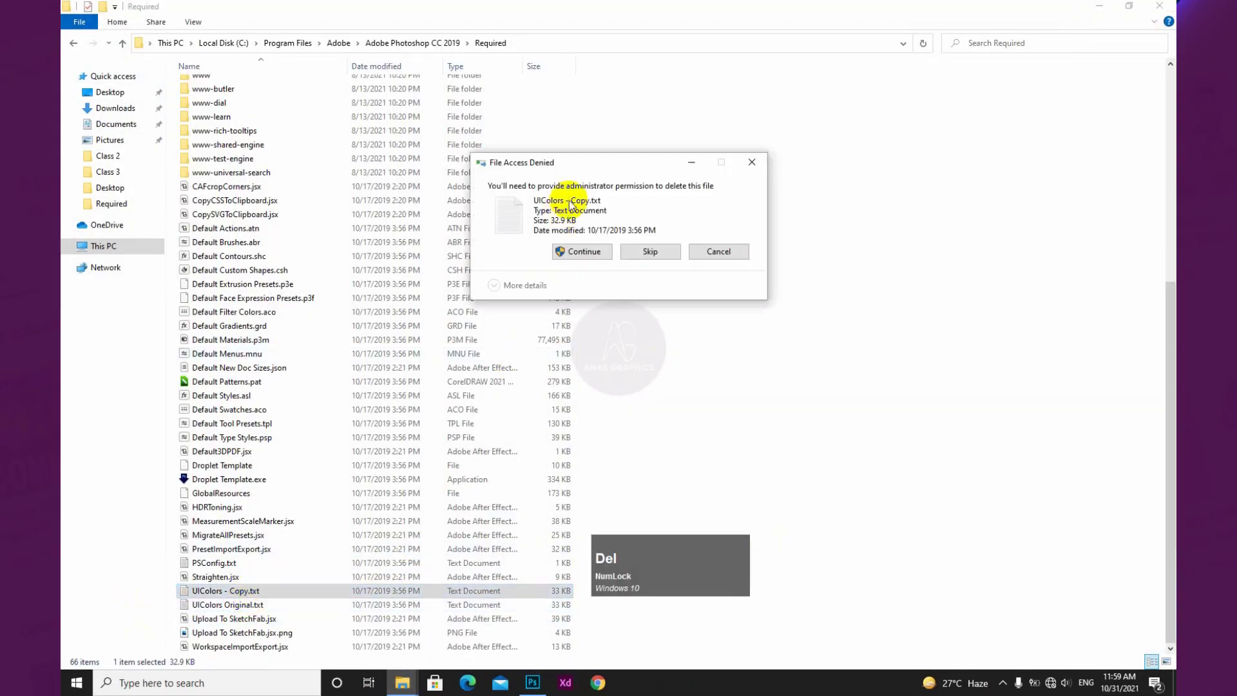
click(586, 253)
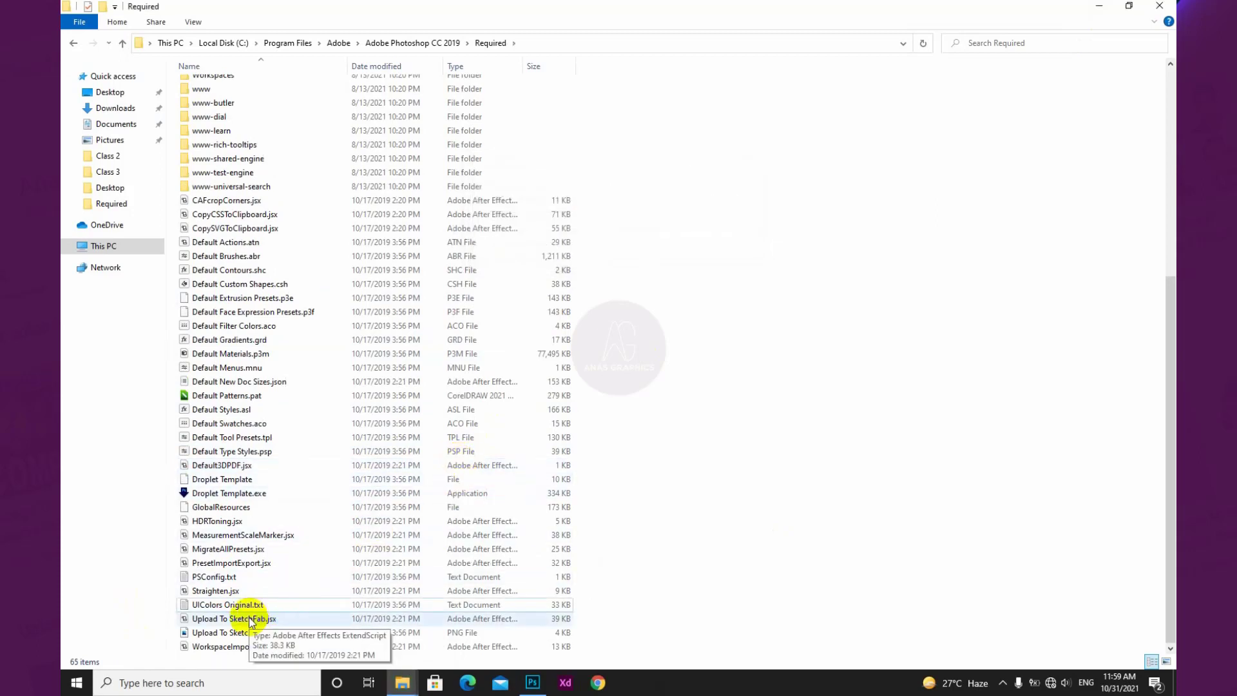
Switch to the Green folder window and copy its UIColors.txt file.
mouse_move(402, 683)
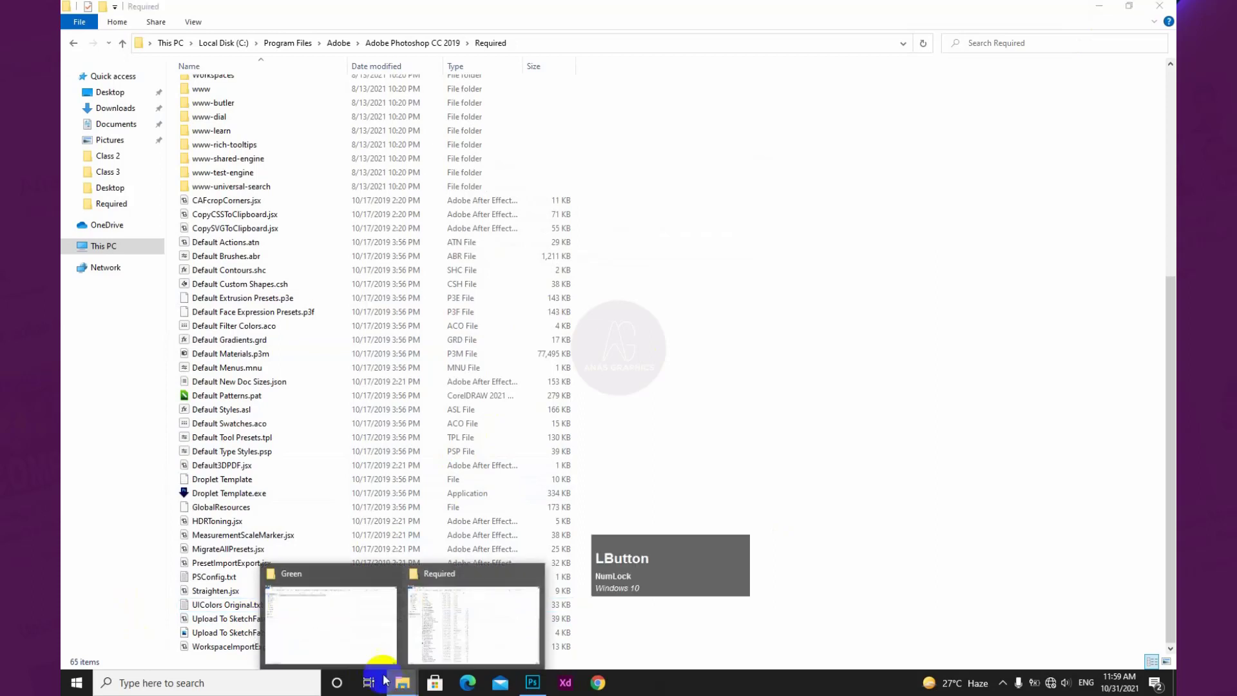
click(358, 613)
click(223, 114)
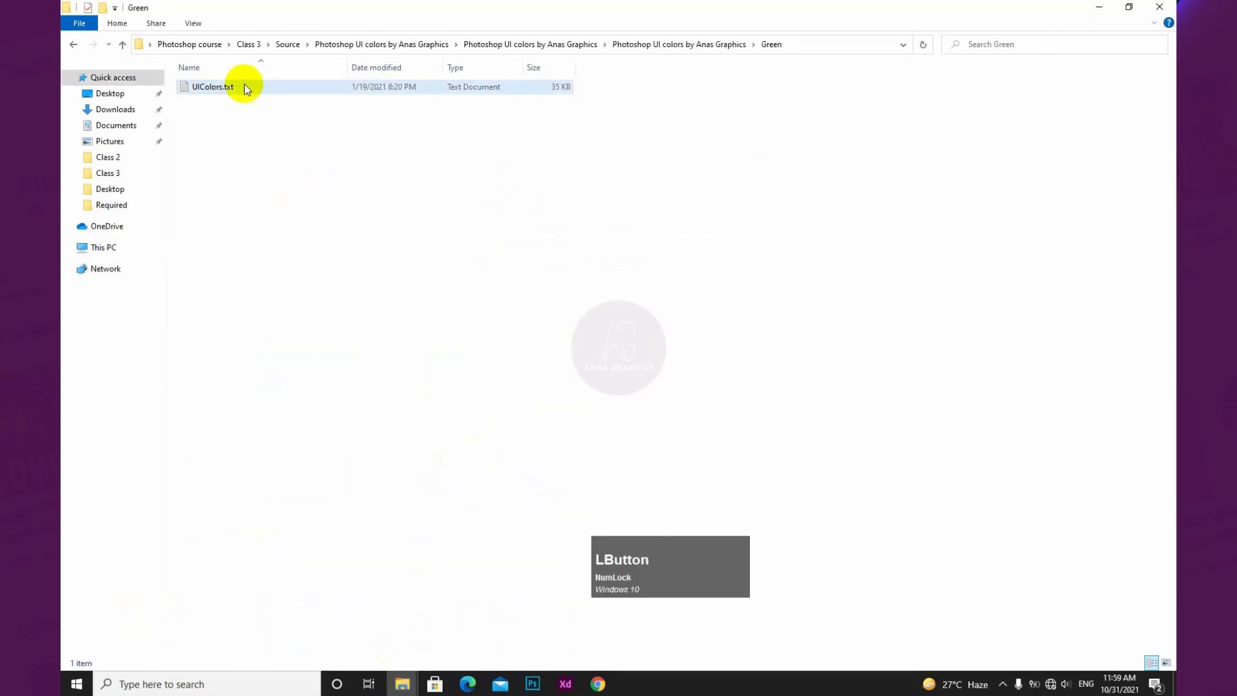
click(237, 87)
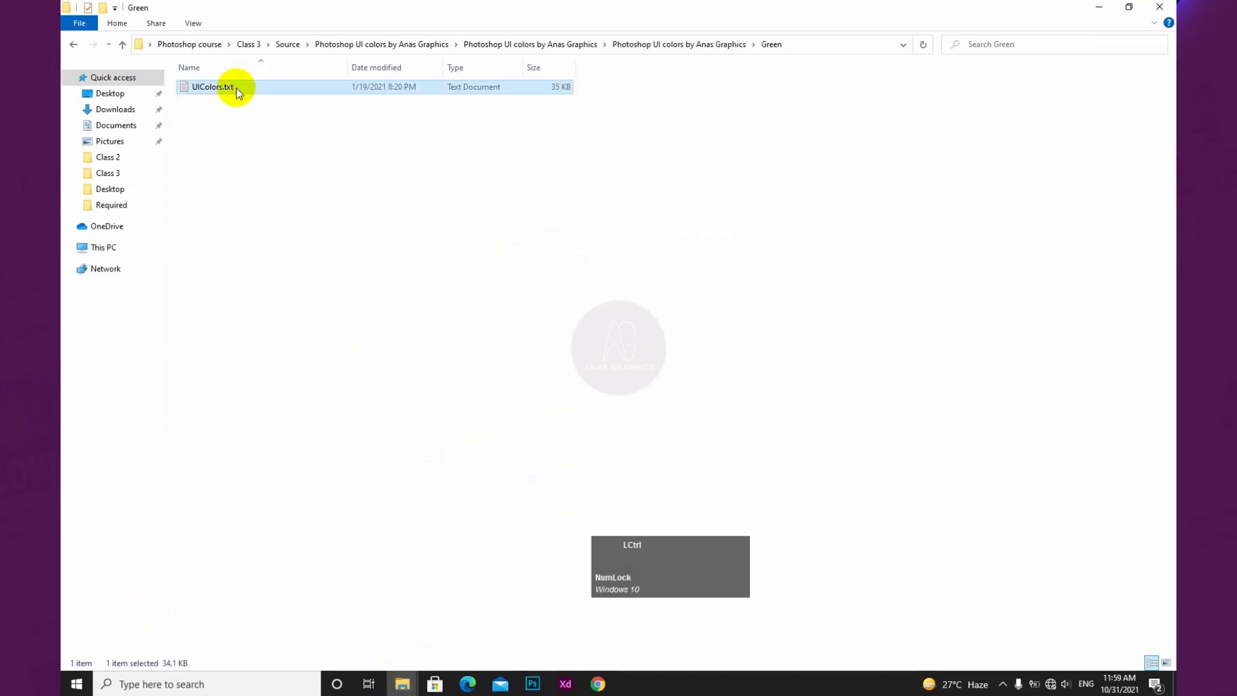
right_click(237, 87)
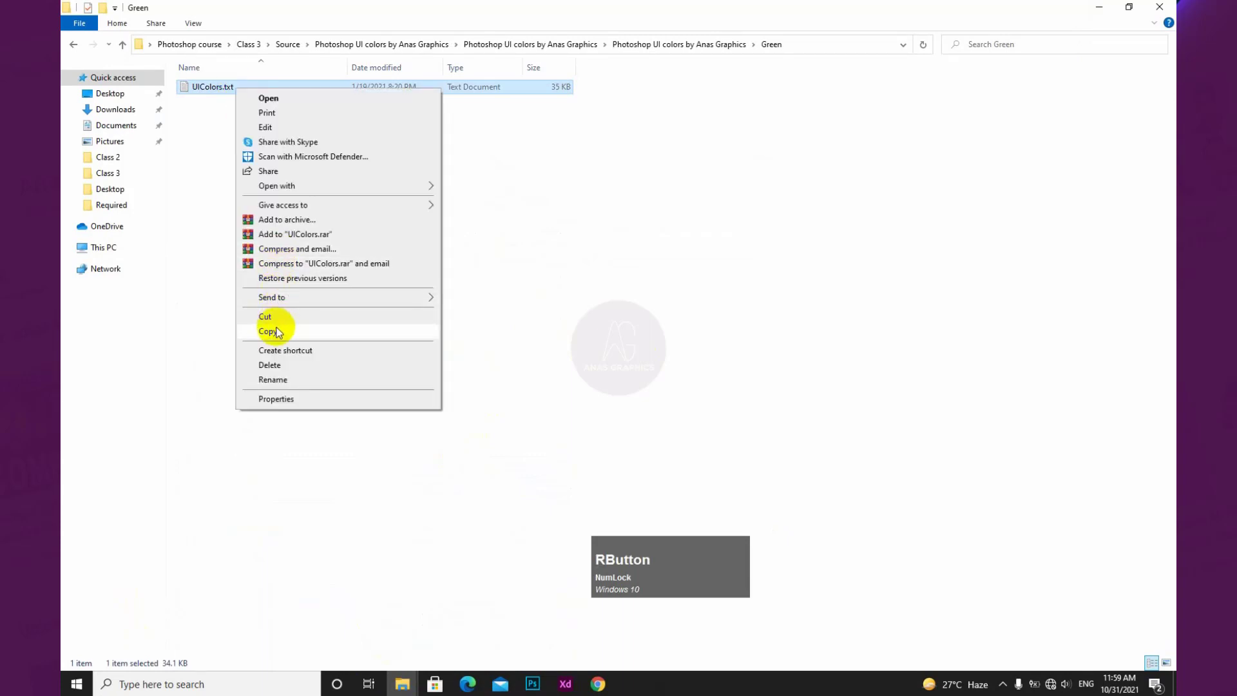
click(278, 332)
Return to the Required folder and paste the green UIColors.txt there, granting administrator permission.
click(1100, 7)
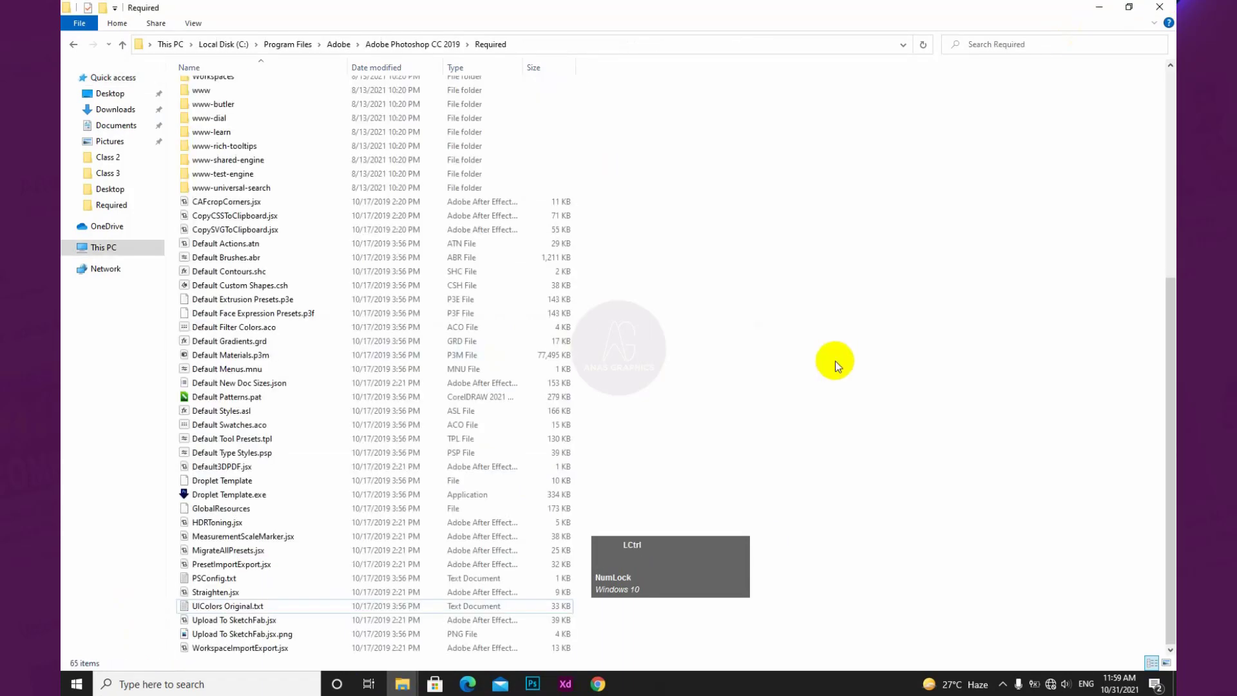
right_click(797, 305)
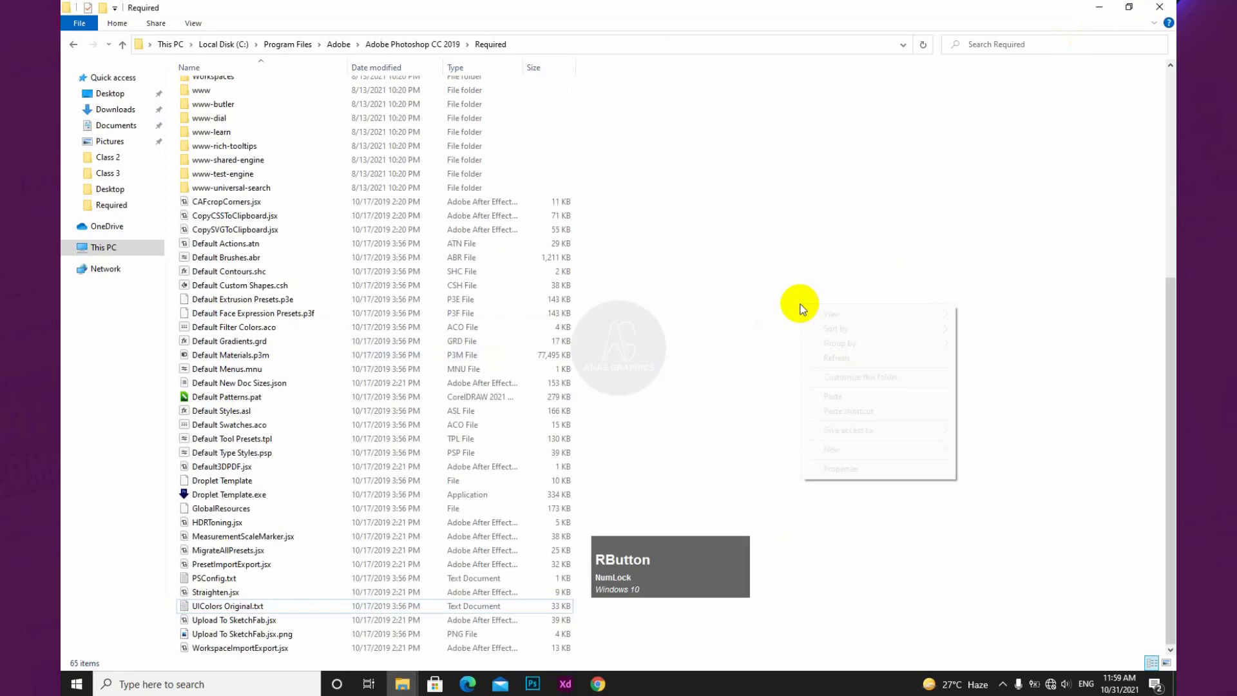
click(837, 393)
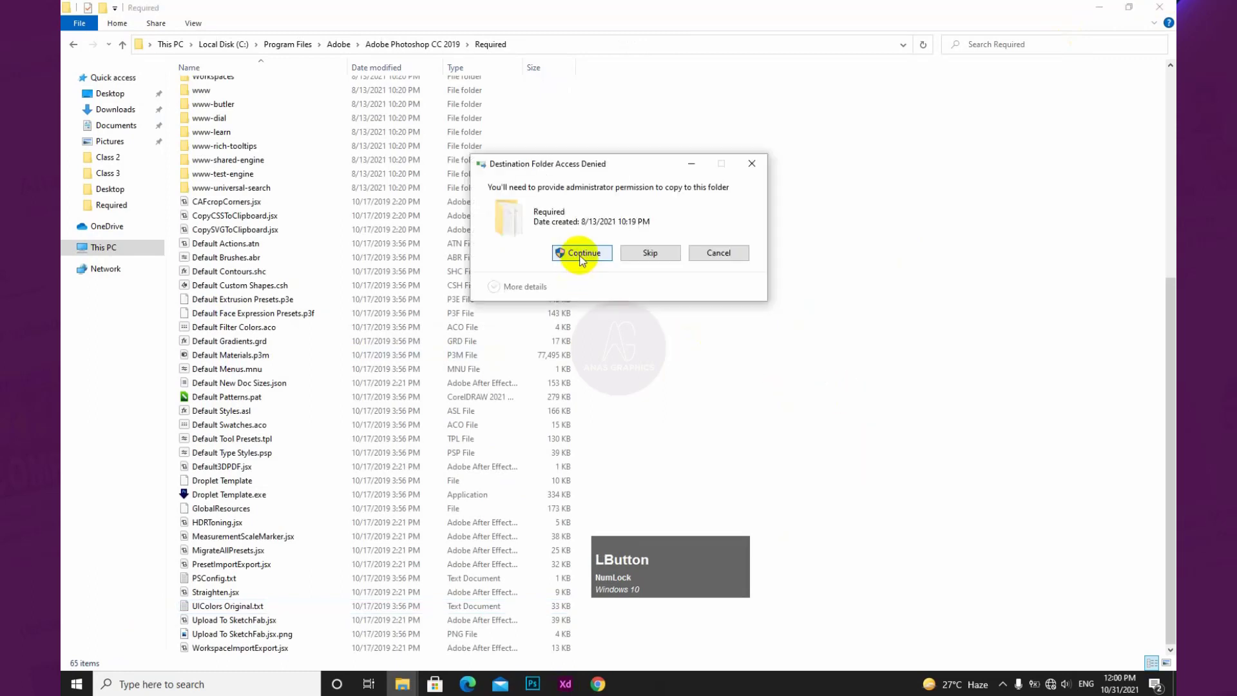
click(580, 257)
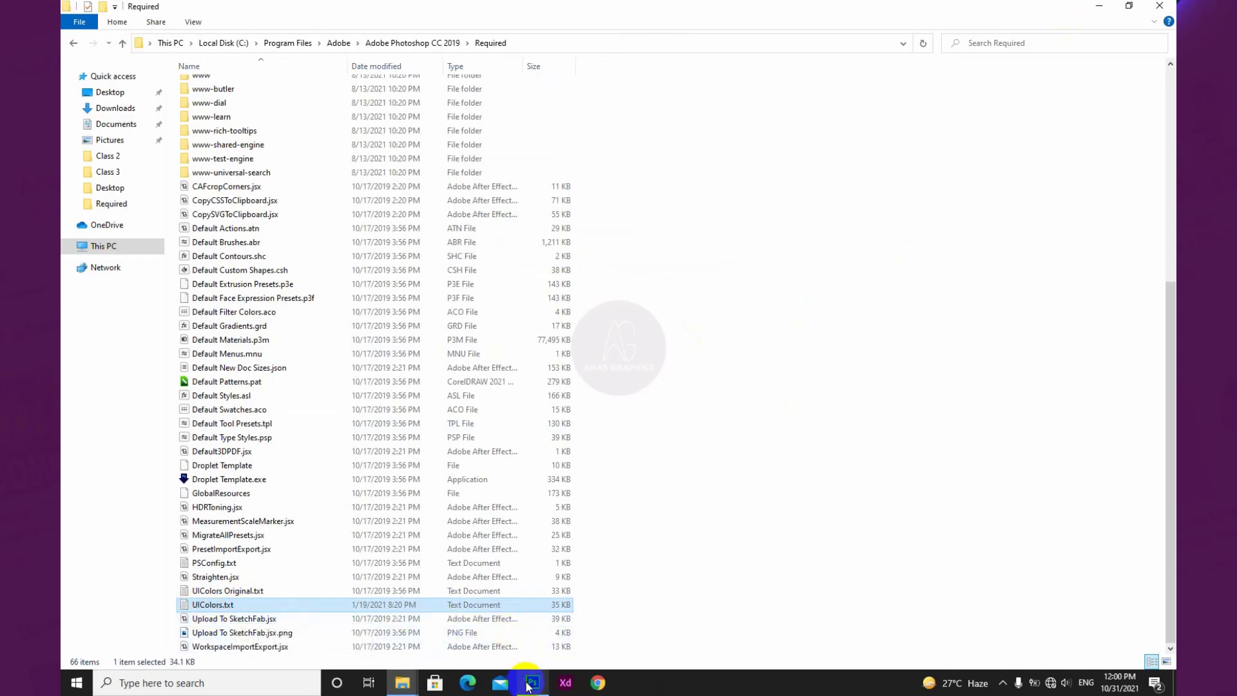
Switch to Photoshop, close it and launch it again to load the new interface colors.
mouse_move(529, 688)
click(519, 622)
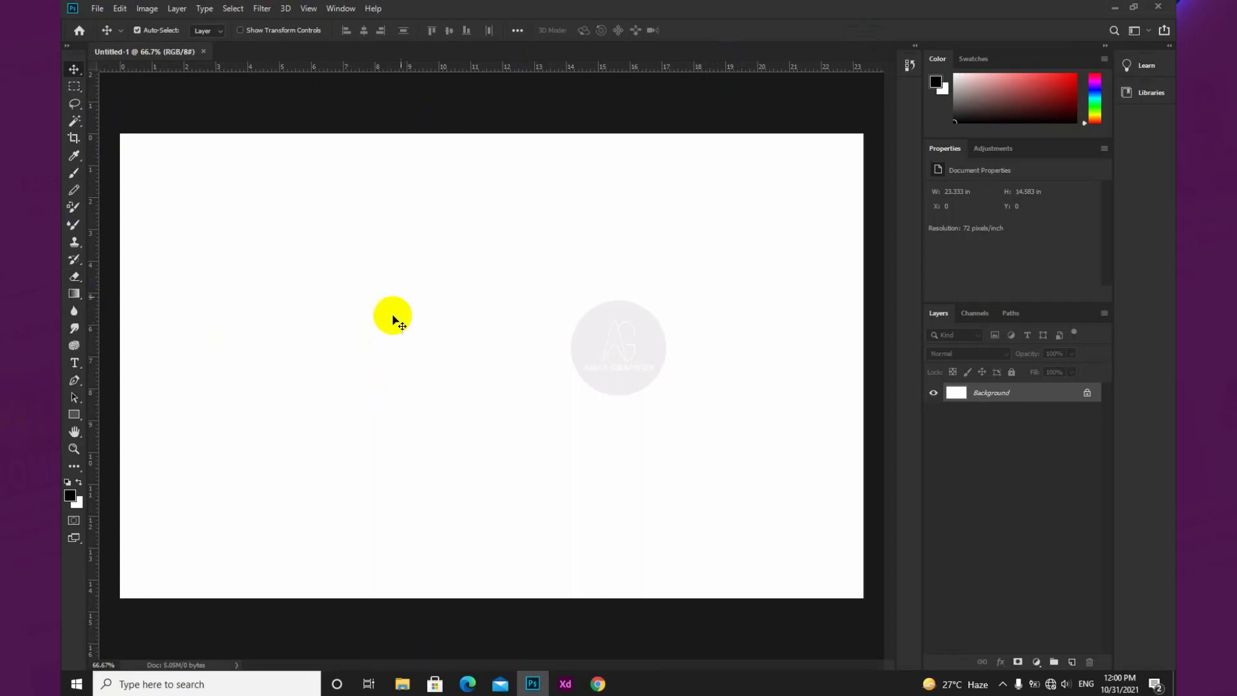
click(1159, 8)
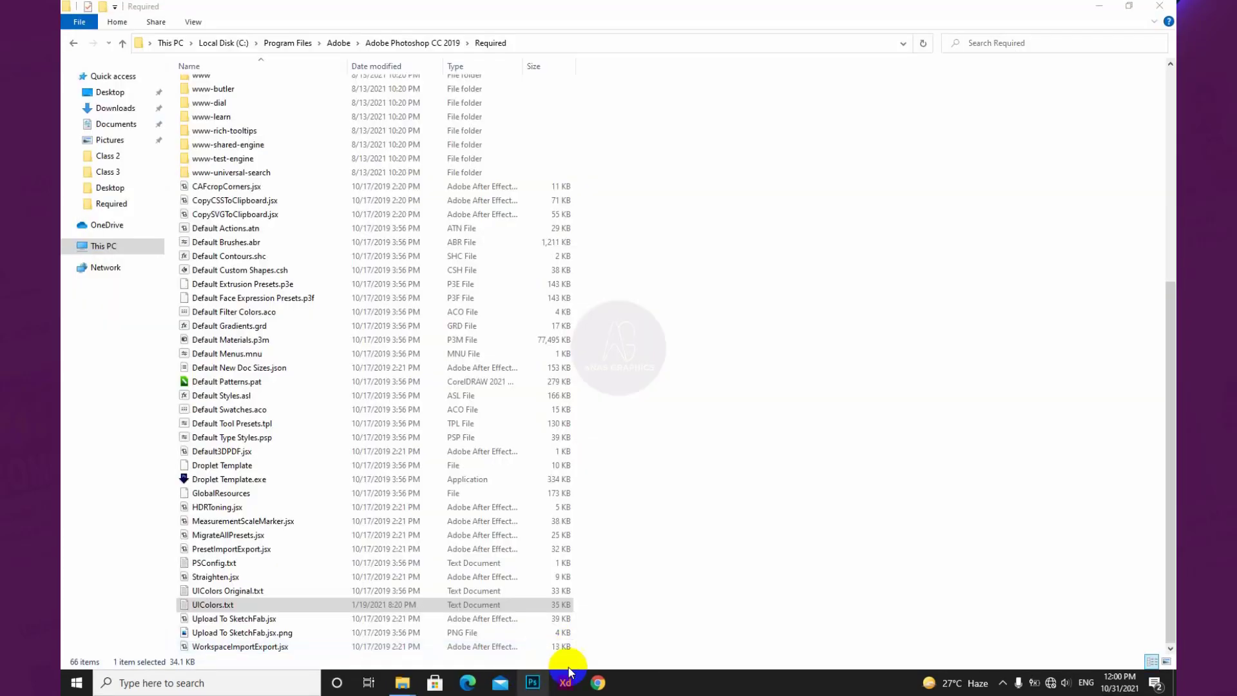
click(533, 684)
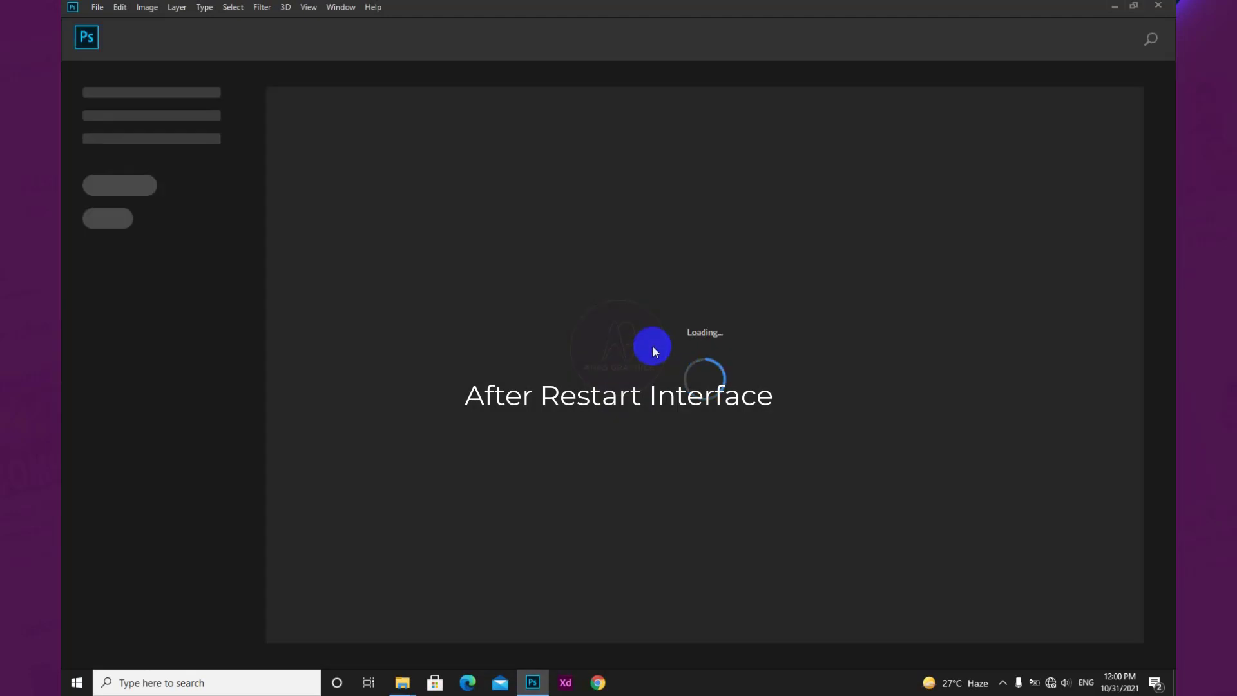
Create a new 1680 x 1050 pixel document at 72 pixels/inch in RGB Color with a white background.
click(96, 9)
click(127, 24)
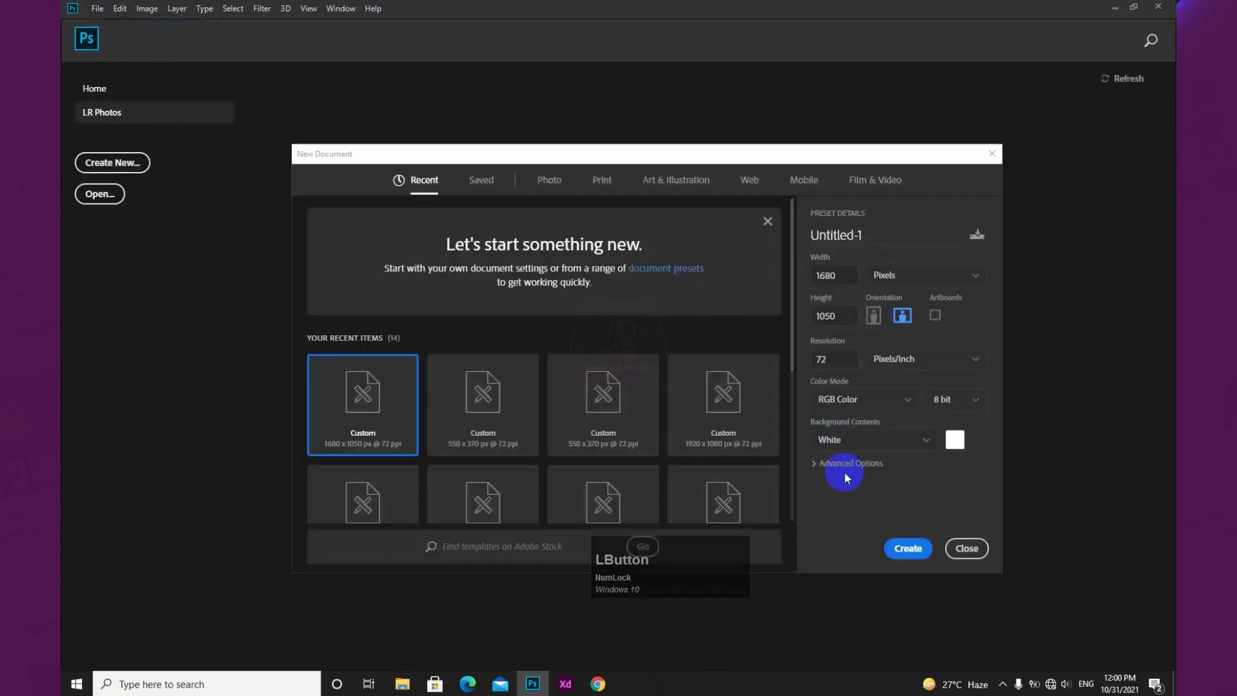
click(900, 545)
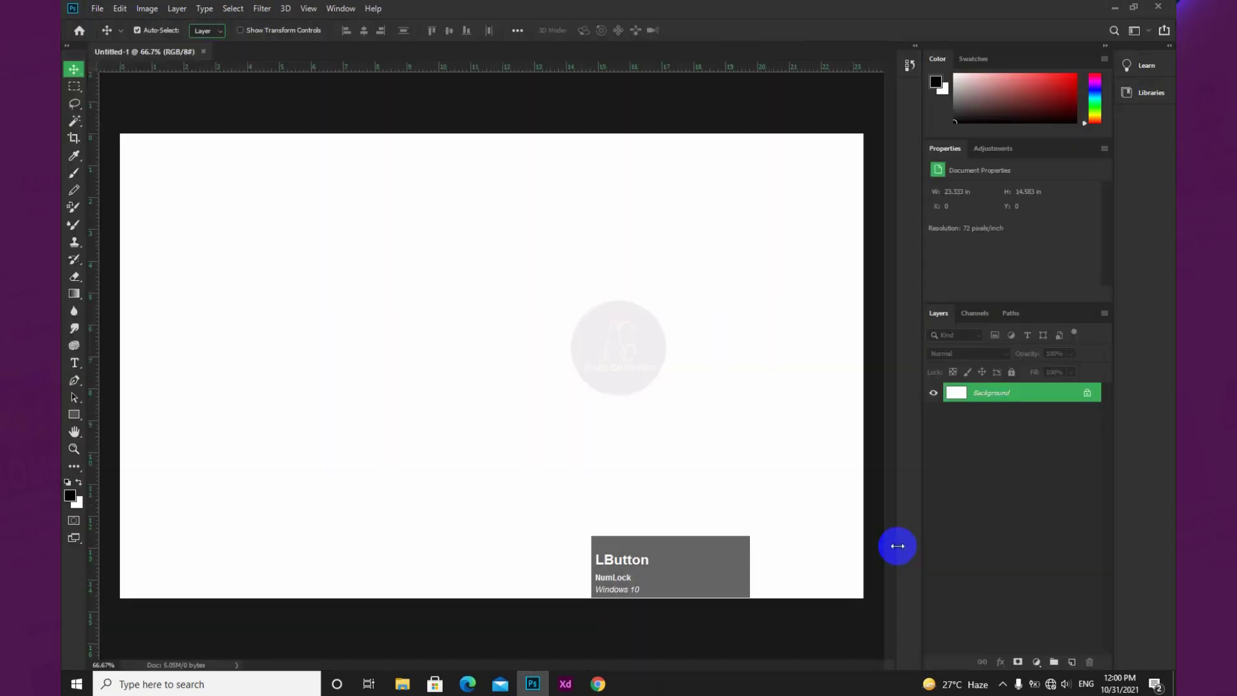
Zoom the canvas and activate the Path Selection and Brush tools to examine the interface's highlight color.
alt+click(640, 368)
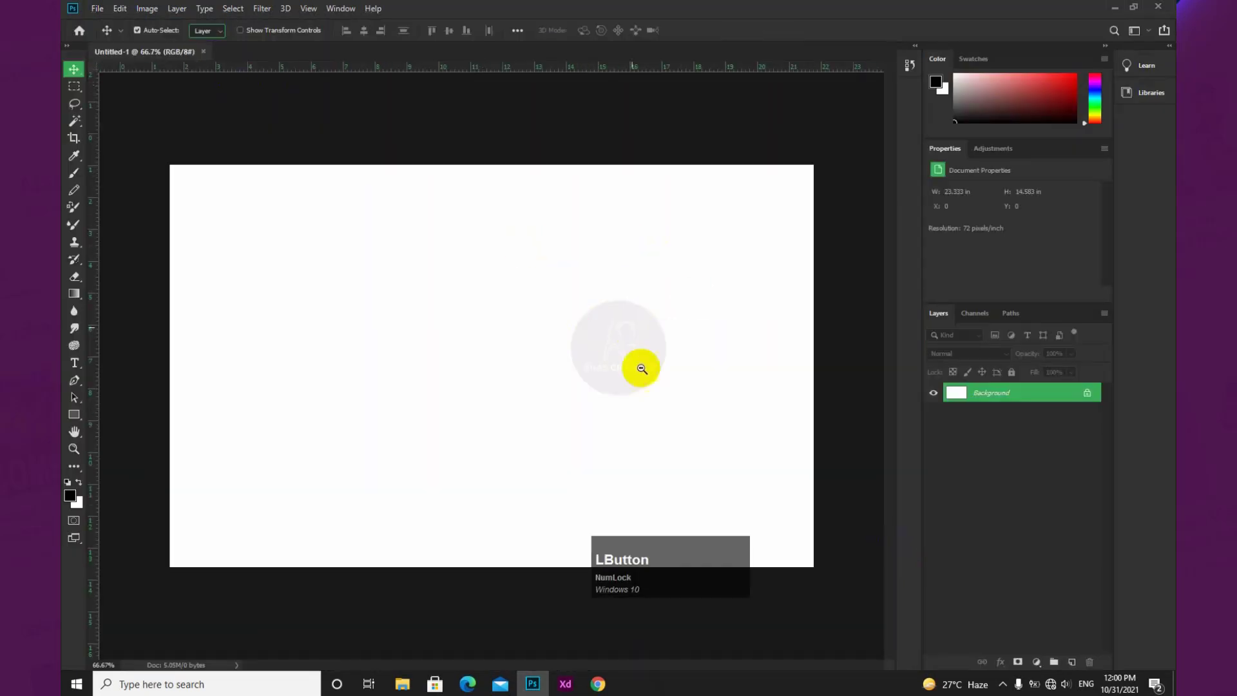
ctrl+click(653, 402)
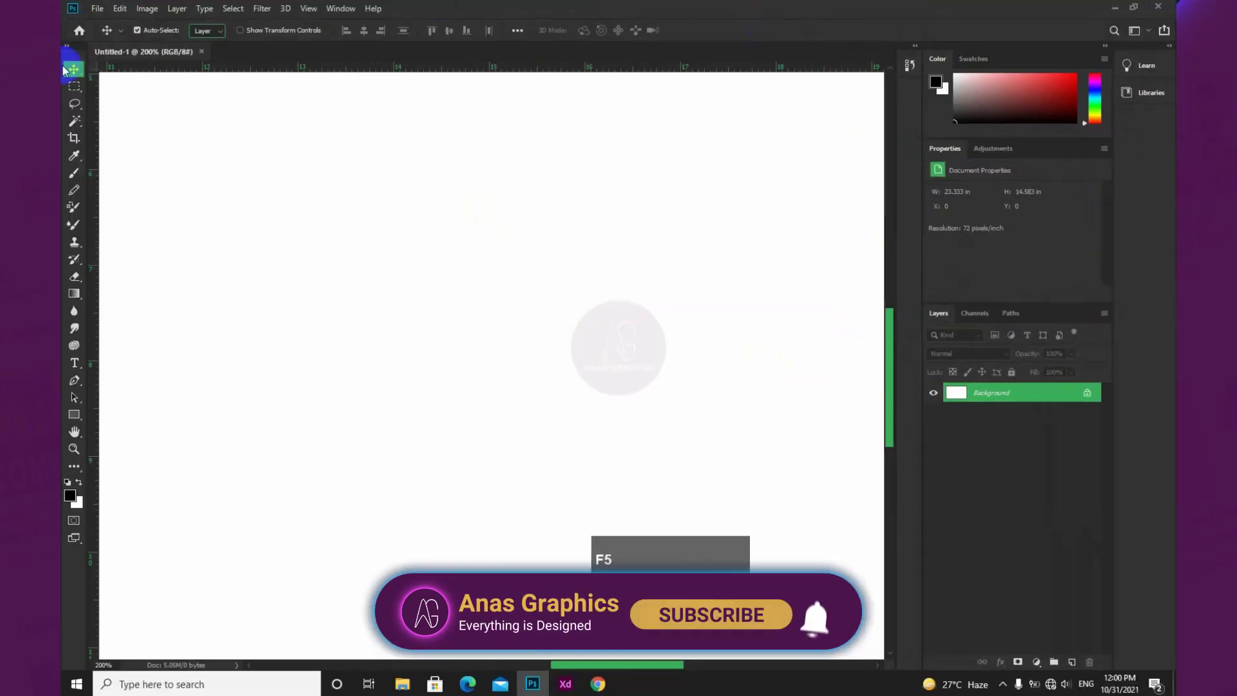
click(74, 397)
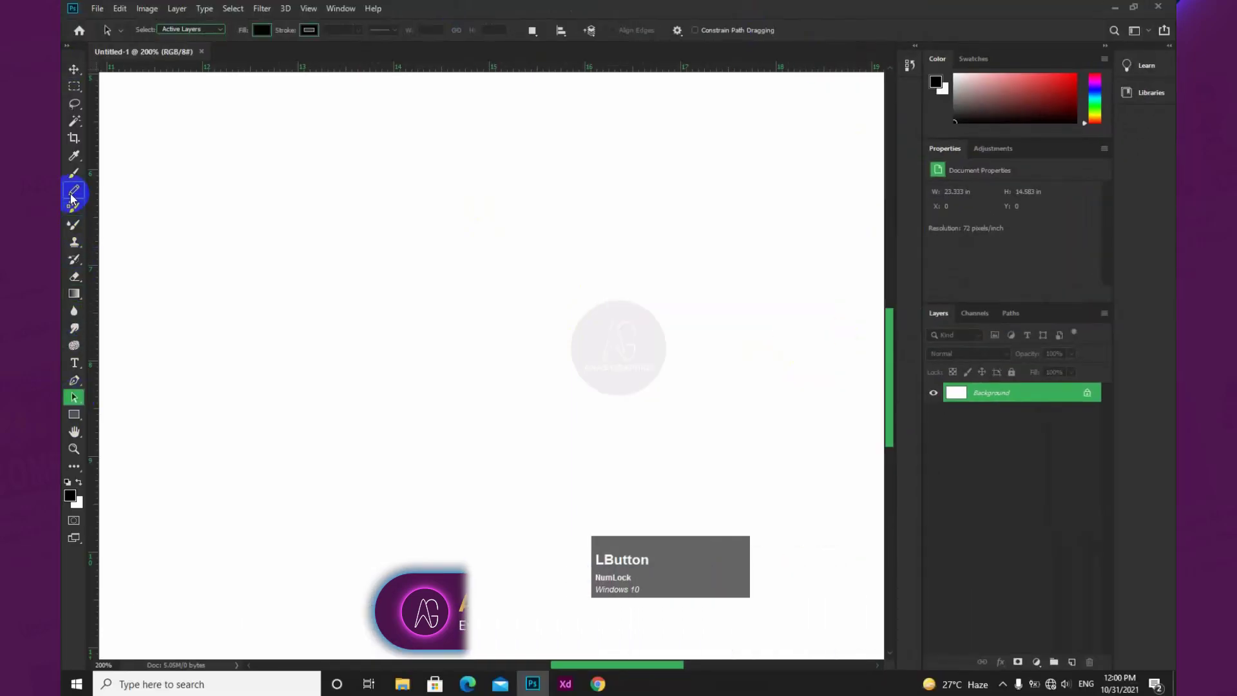
click(73, 174)
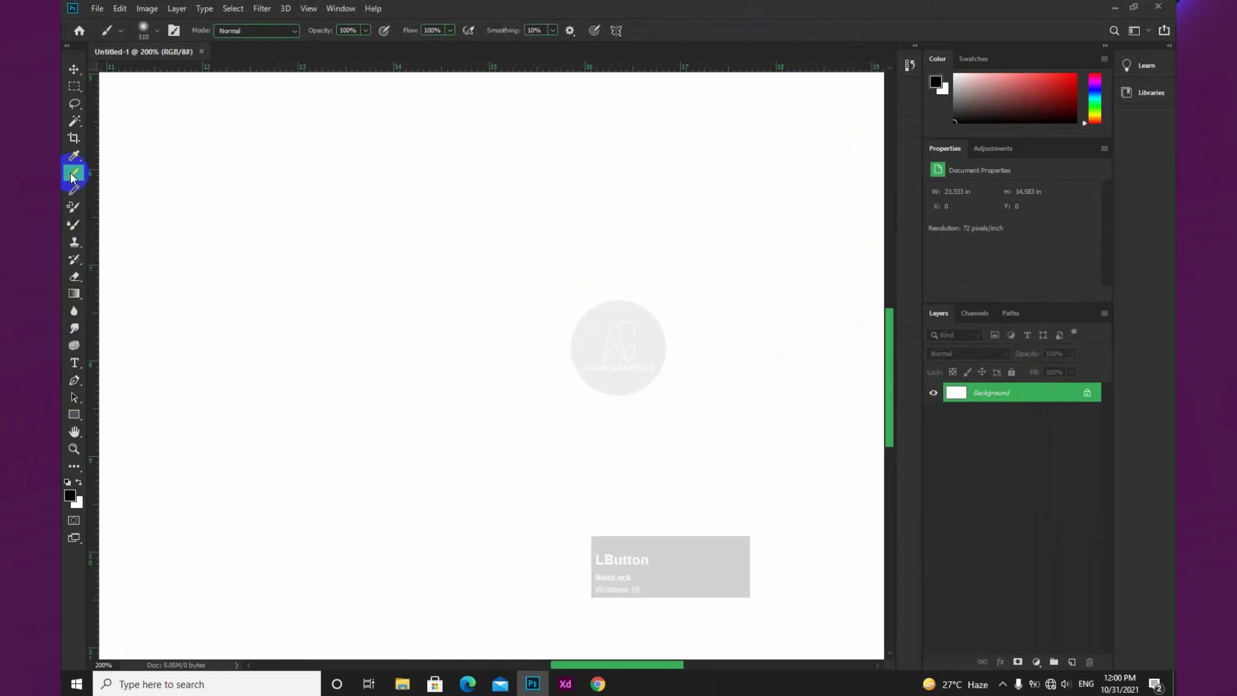
Lighten the interface theme and darken it again to preview the custom color at different brightness levels.
key(shift+F2)
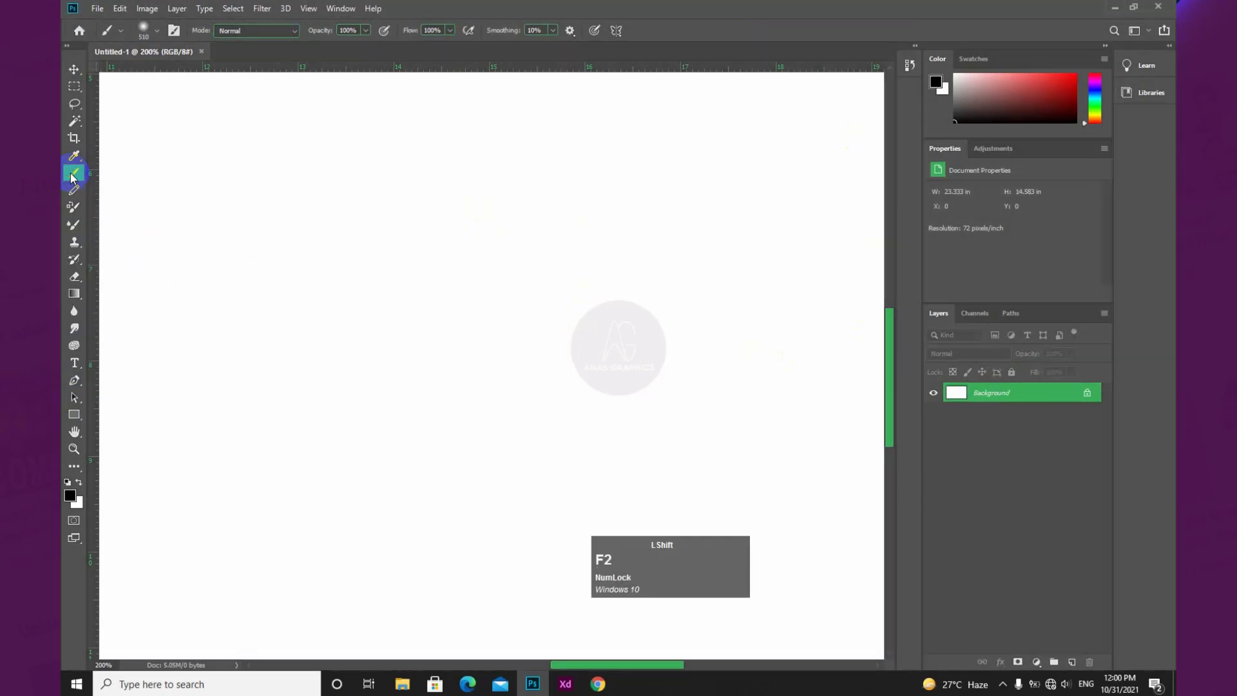
key(shift+F1)
key(shift+F1)
key(shift+F1)
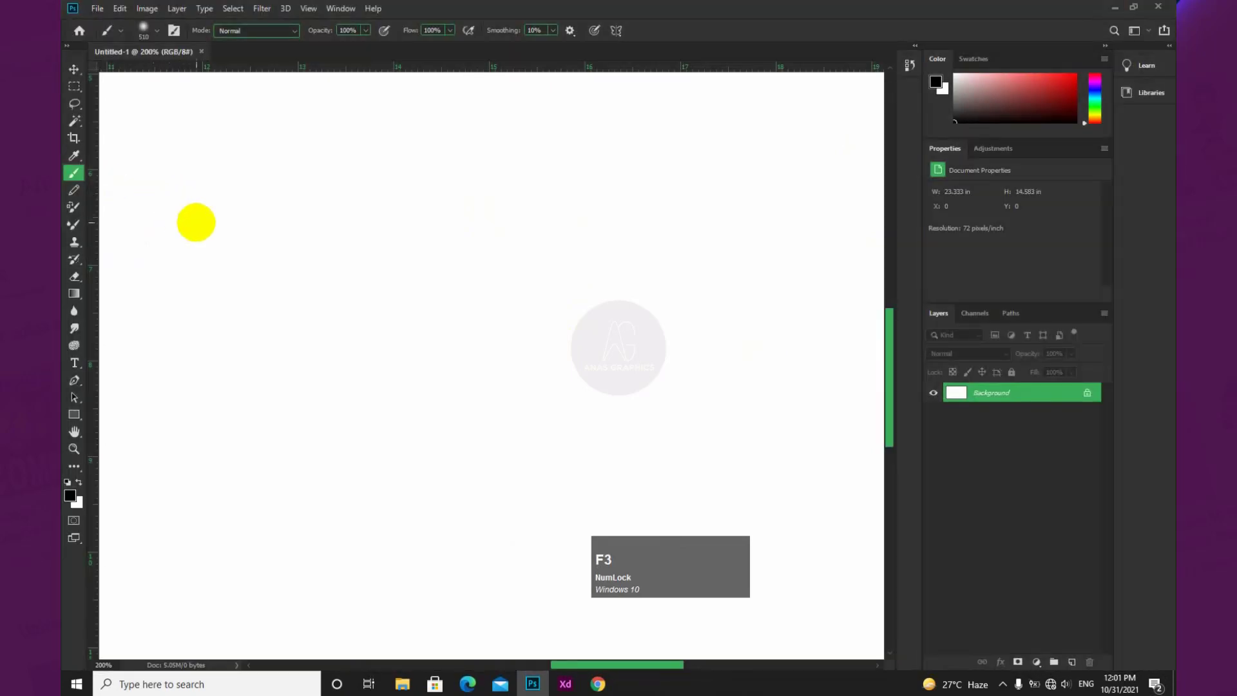
Minimize Photoshop, switch to the Green folder window in File Explorer, go up to its parent folder and select Keywords.txt.
click(1115, 10)
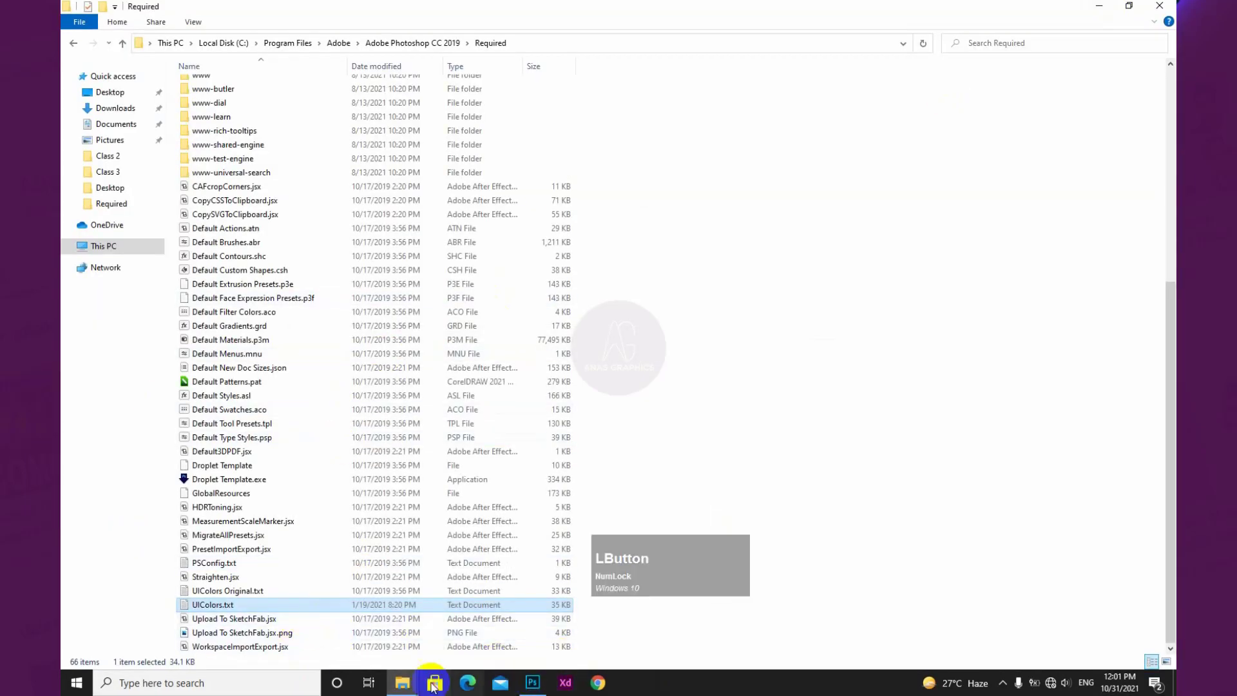
click(401, 684)
click(352, 647)
click(539, 373)
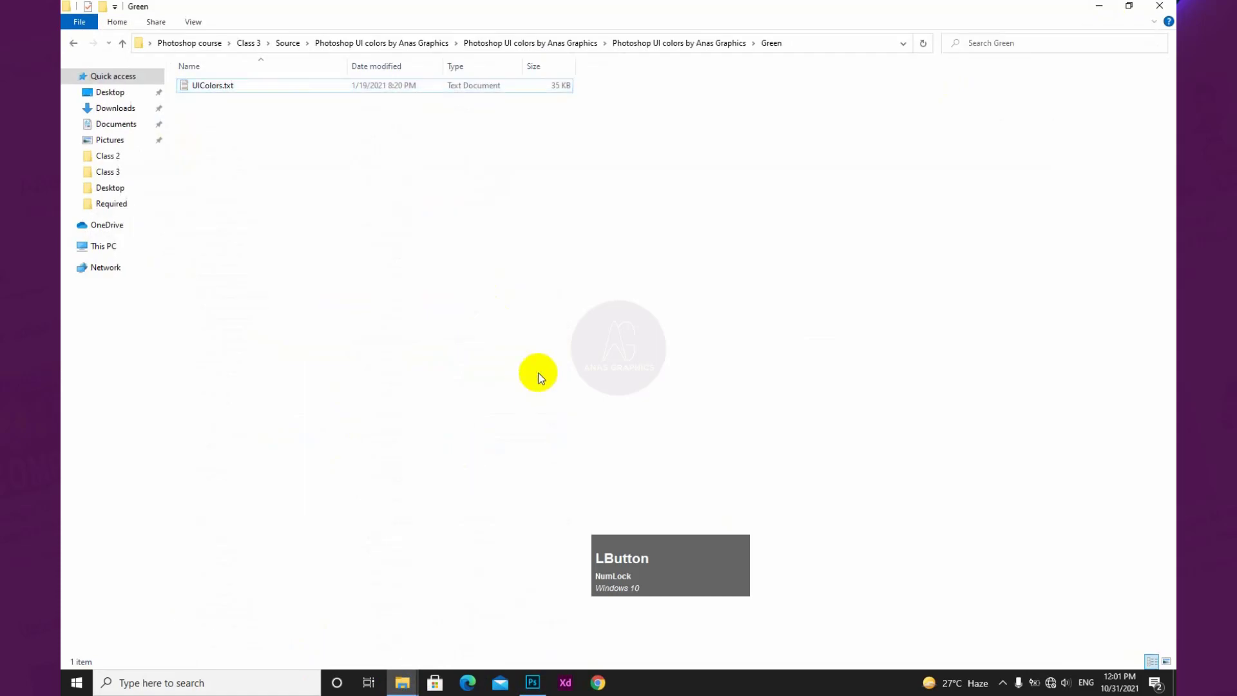
key(BackSpace)
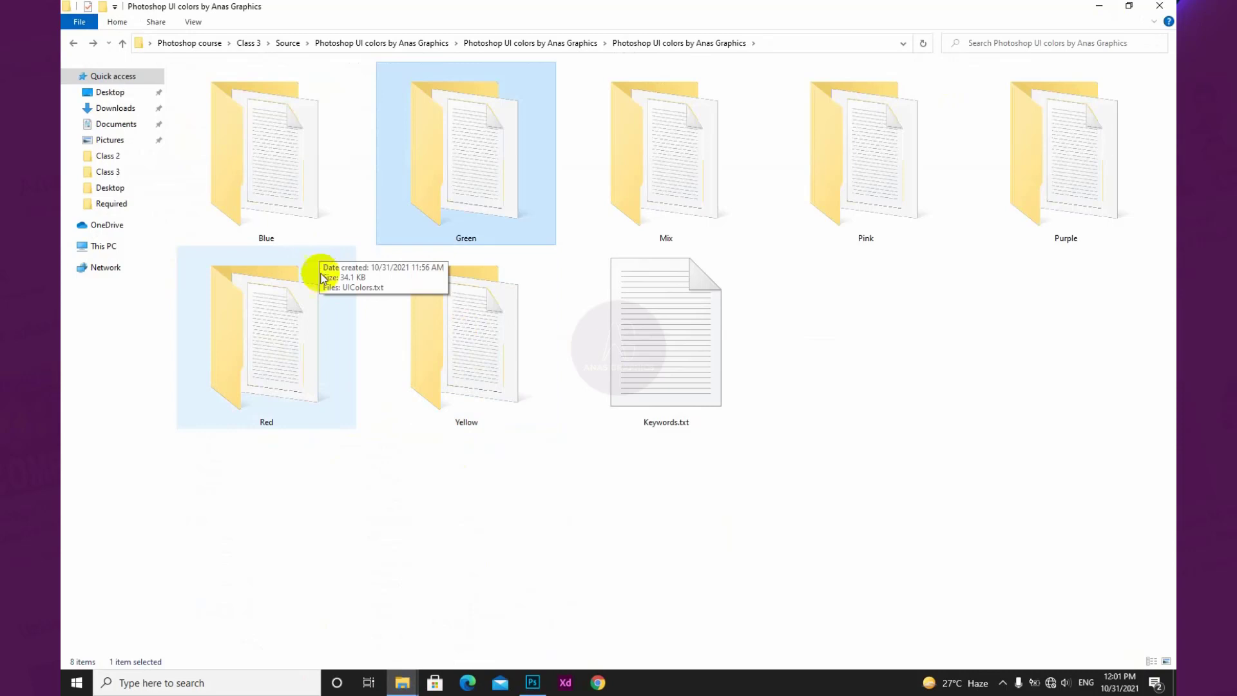
click(671, 361)
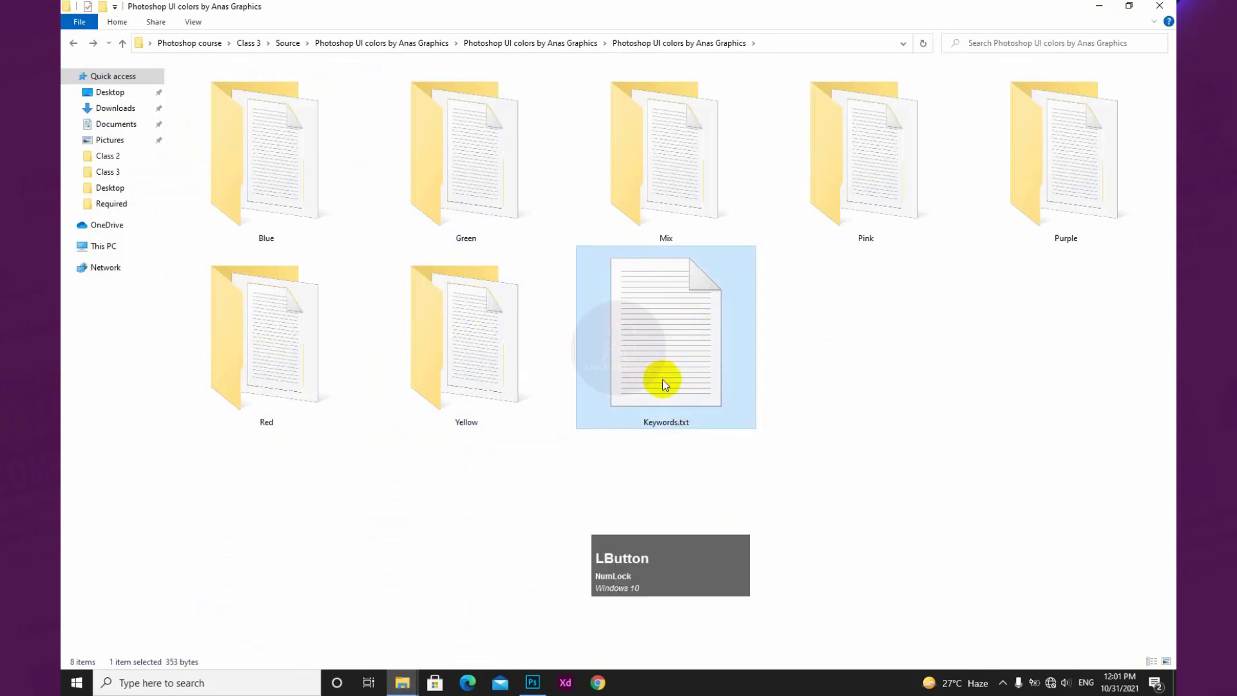
drag(643, 384, 488, 374)
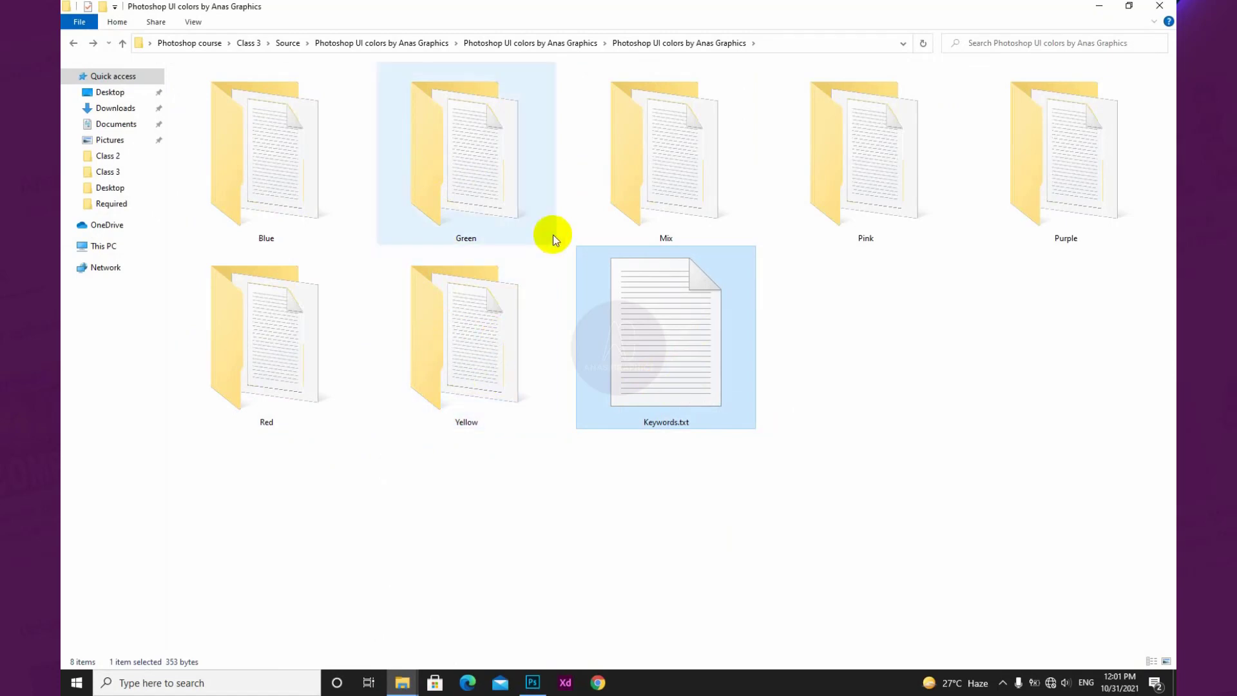
Copy UIColors.txt from the Yellow folder onto the desktop and place it in the empty area above the wallpaper logo.
click(472, 341)
double_click(472, 341)
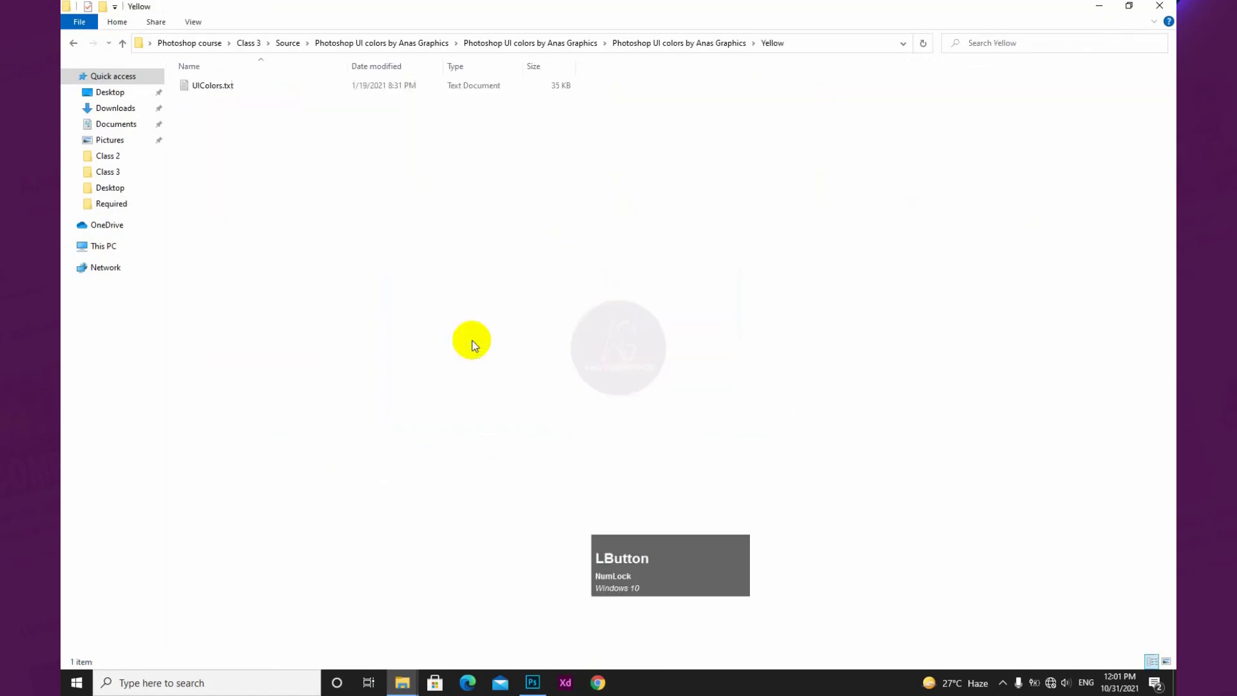
click(215, 93)
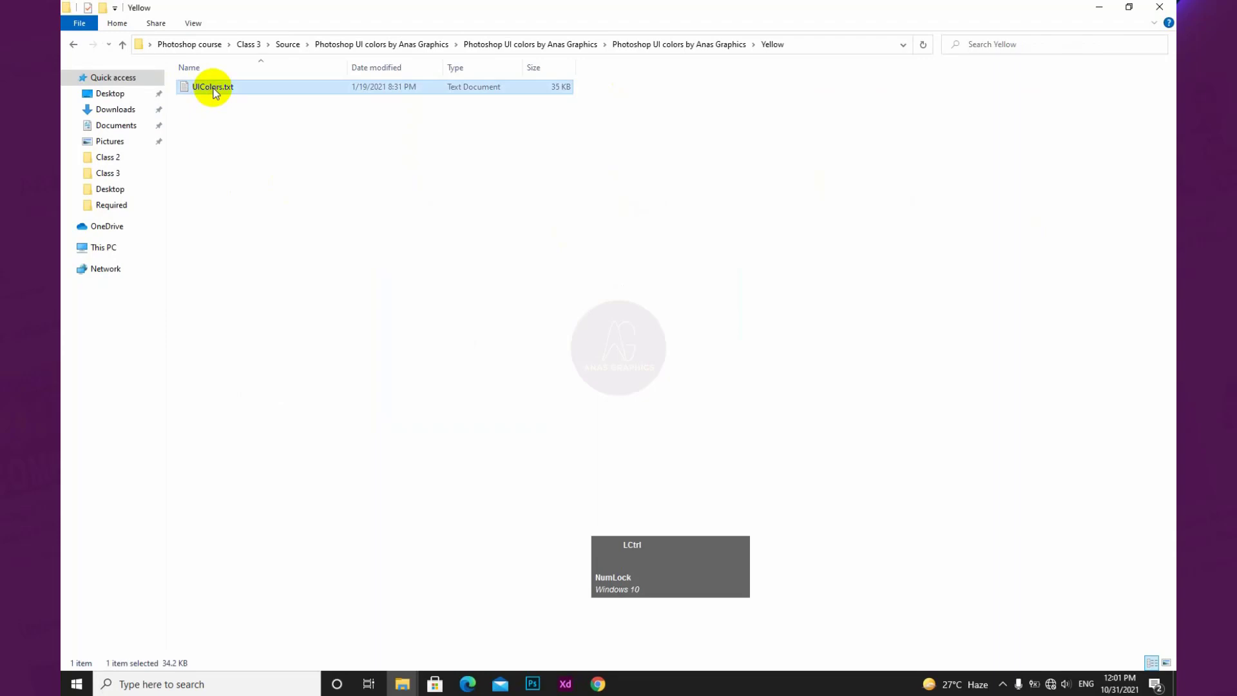
click(1099, 7)
key(super+d)
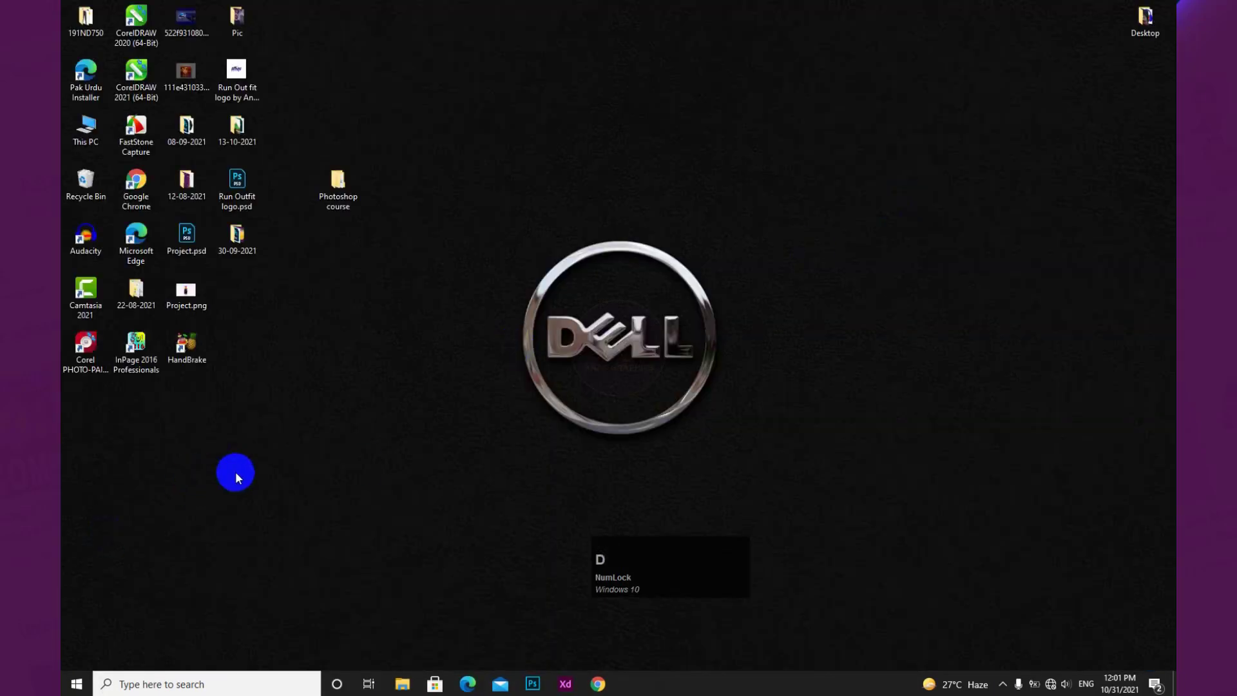
key(ctrl+v)
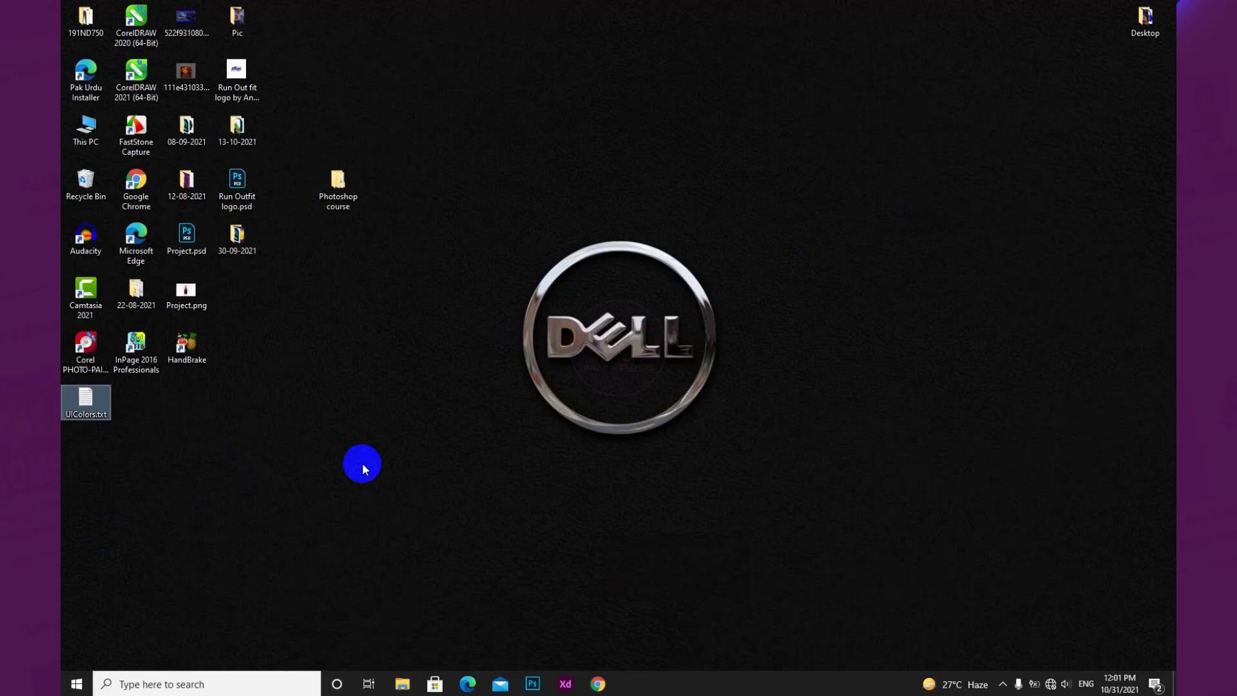
drag(85, 400, 597, 134)
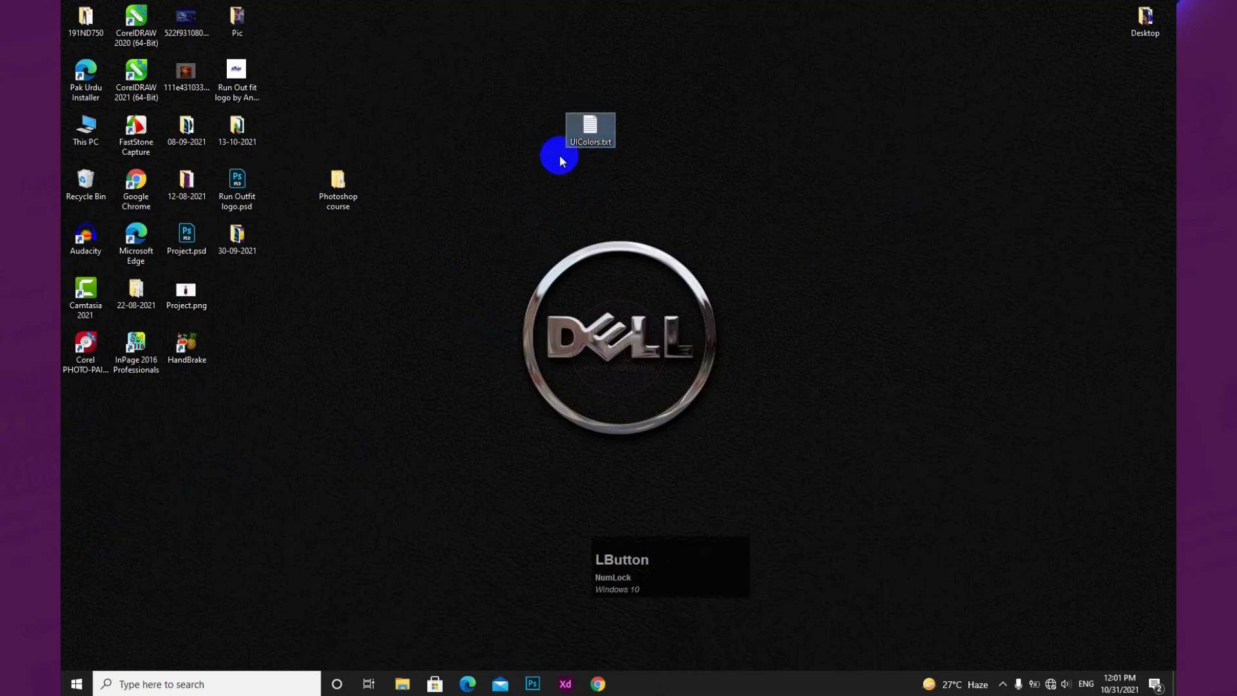
Open the desktop copy of UIColors.txt in Notepad, move its window aside and make it taller and narrower.
double_click(590, 135)
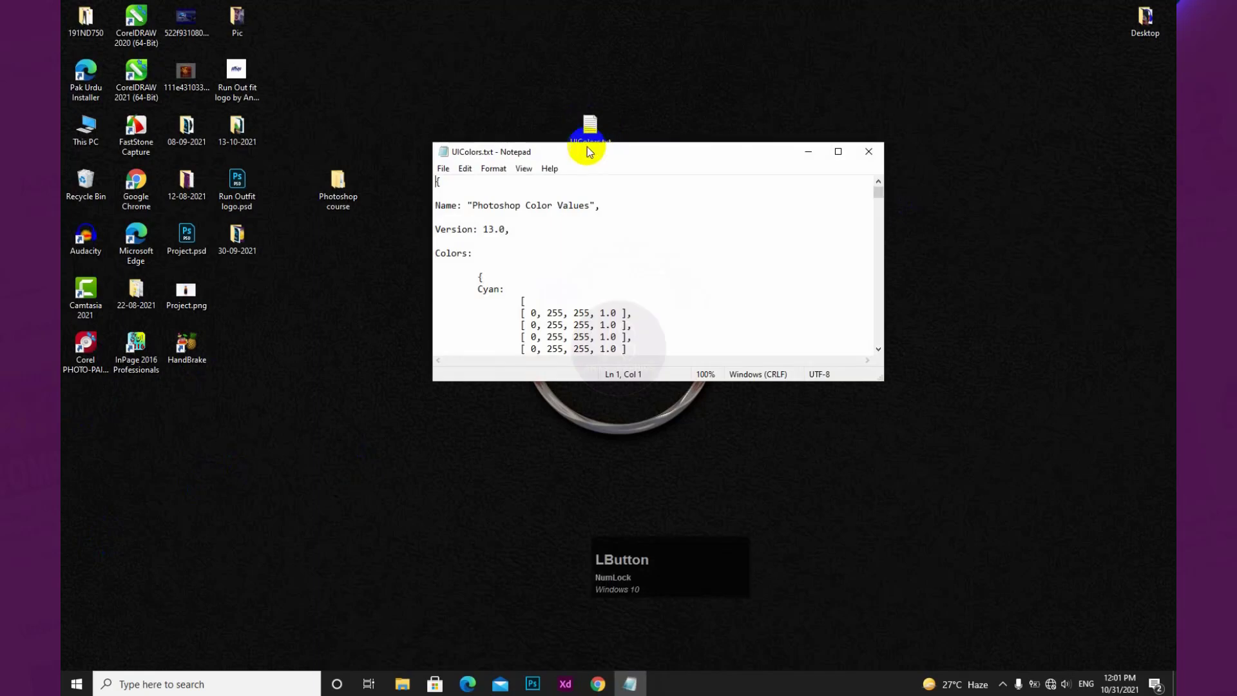
drag(636, 159, 307, 110)
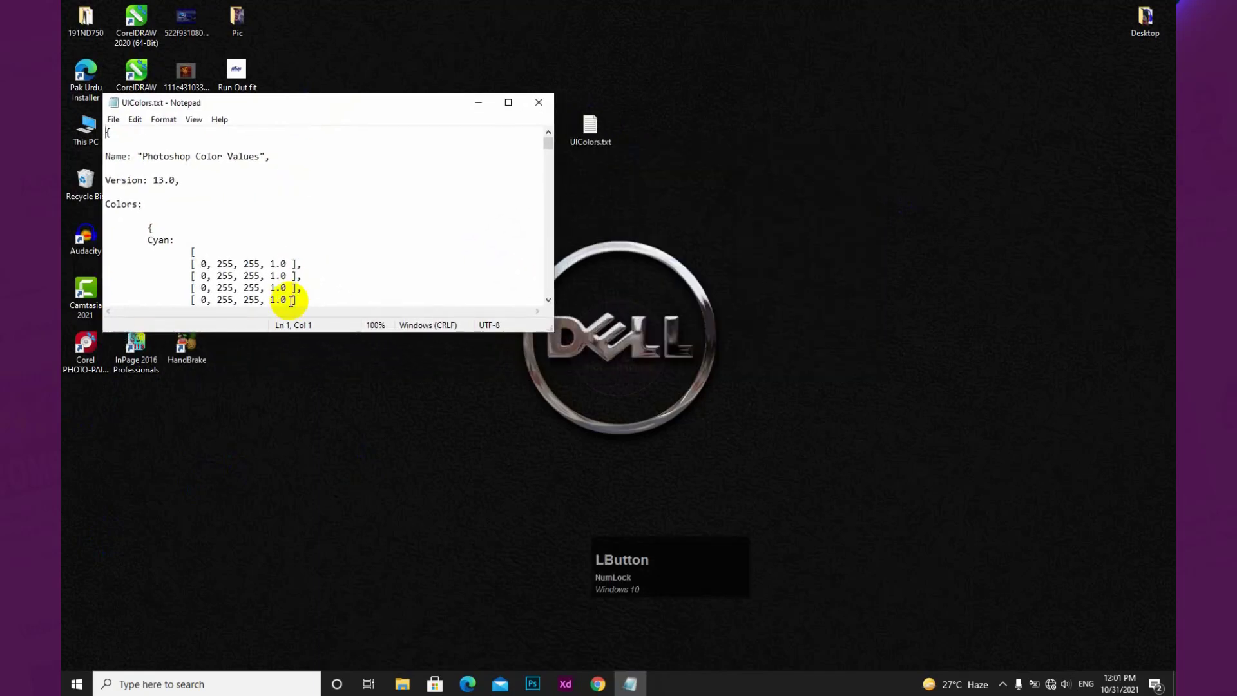
drag(302, 333, 303, 594)
drag(553, 356, 439, 351)
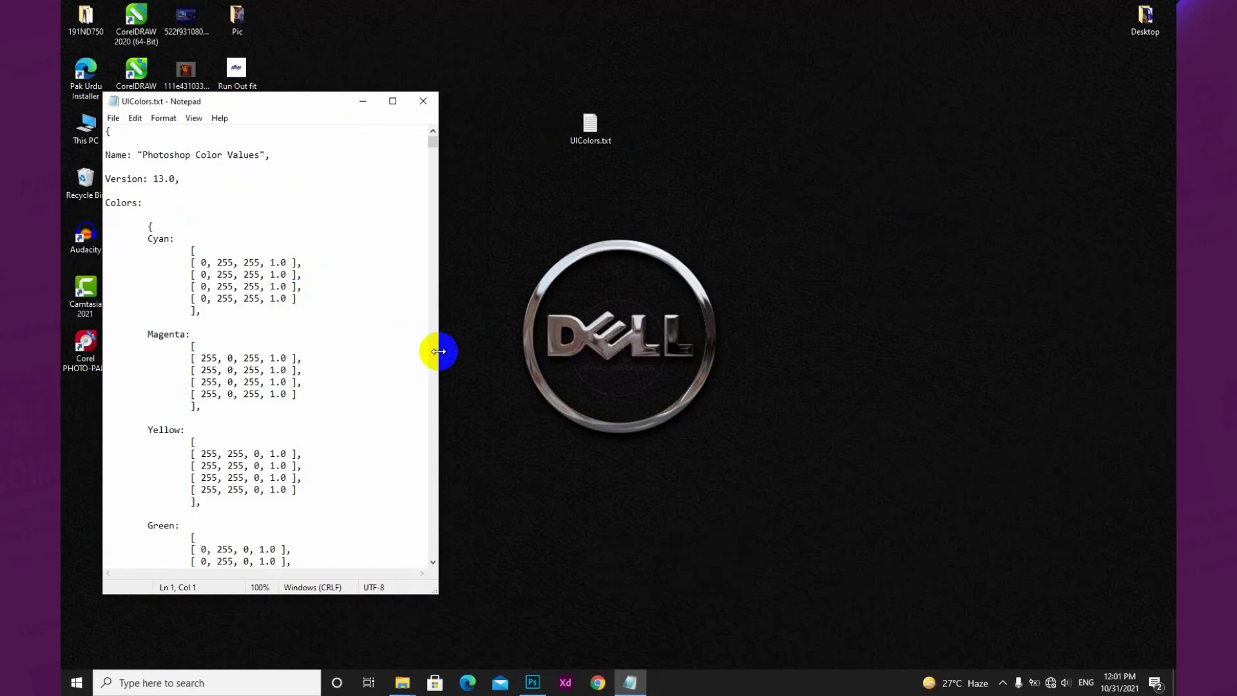
Switch to the Yellow folder window in File Explorer, go up one level, open Keywords.txt and minimize the folder window.
click(402, 682)
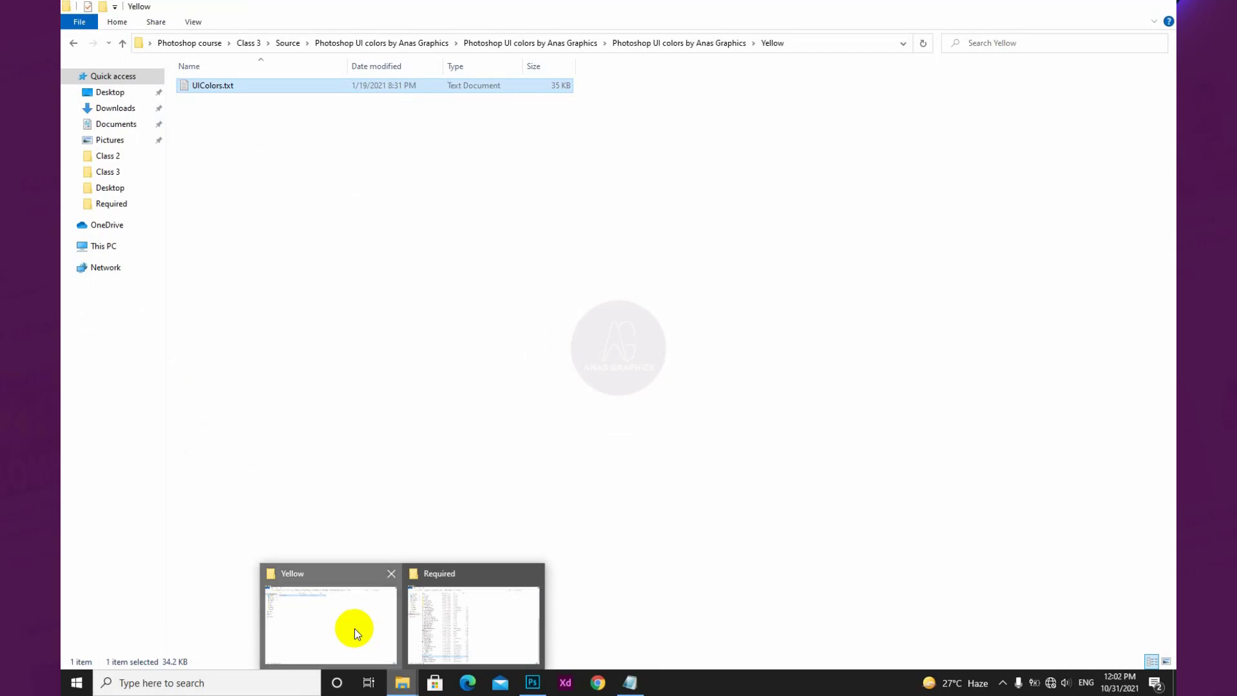
click(354, 628)
key(BackSpace)
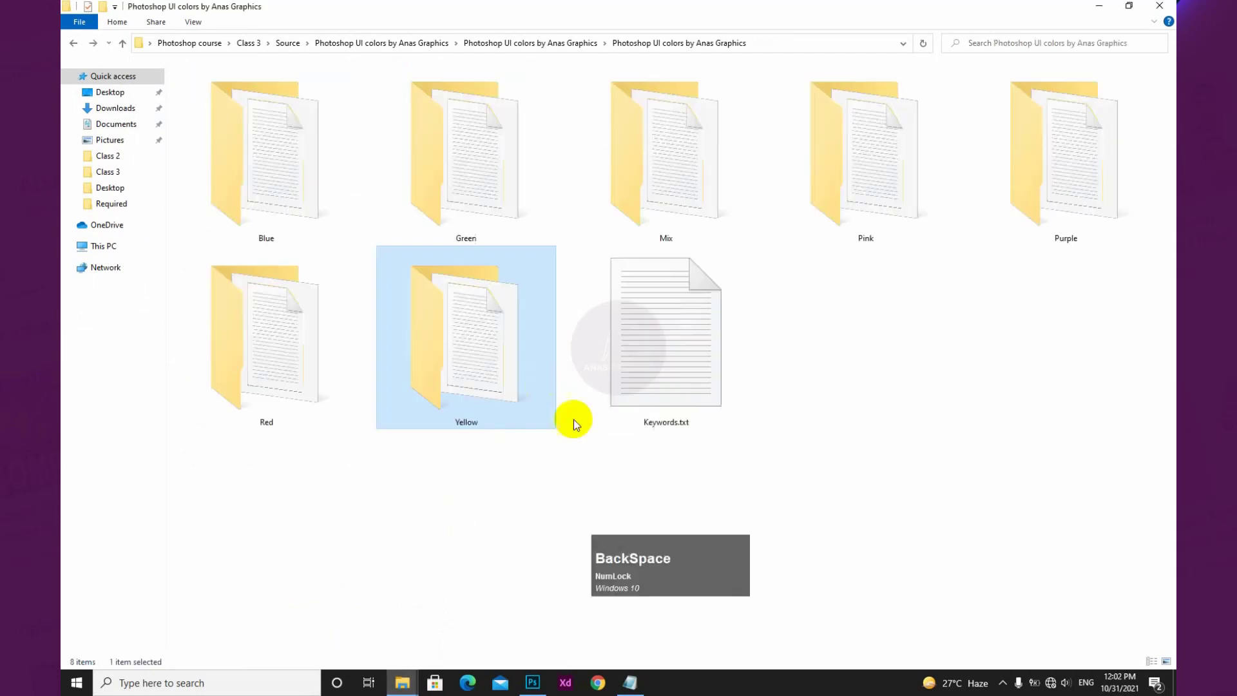
click(664, 397)
double_click(671, 364)
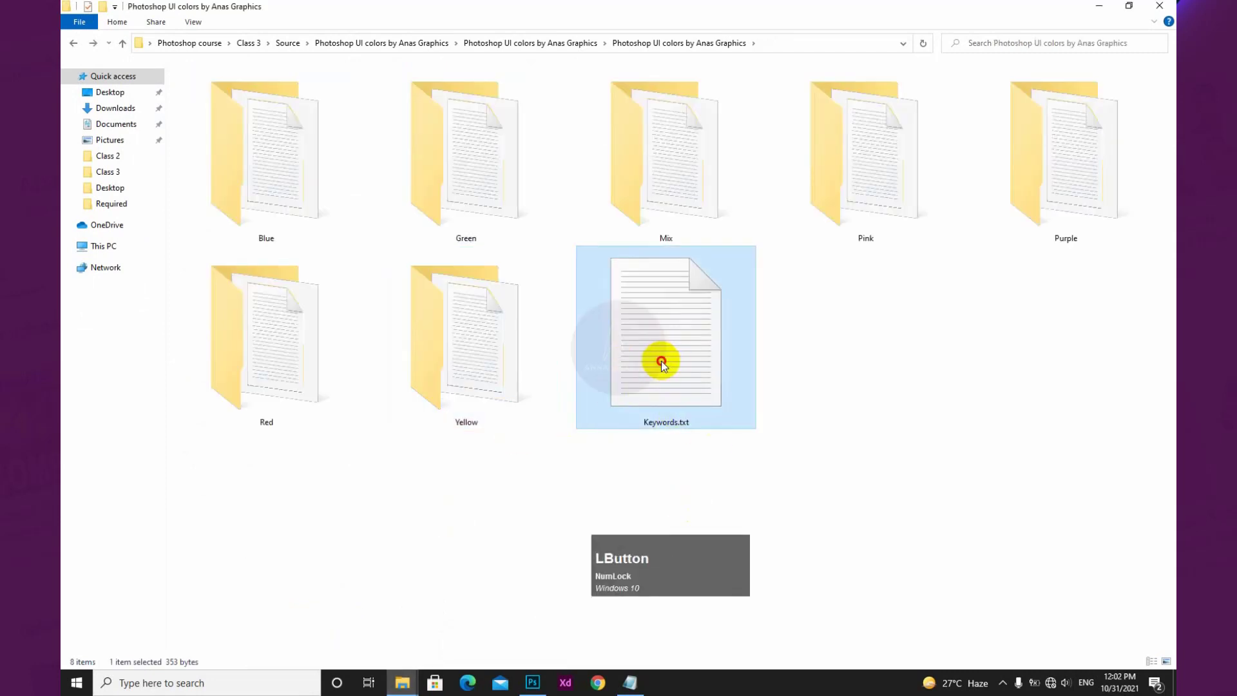
click(1104, 22)
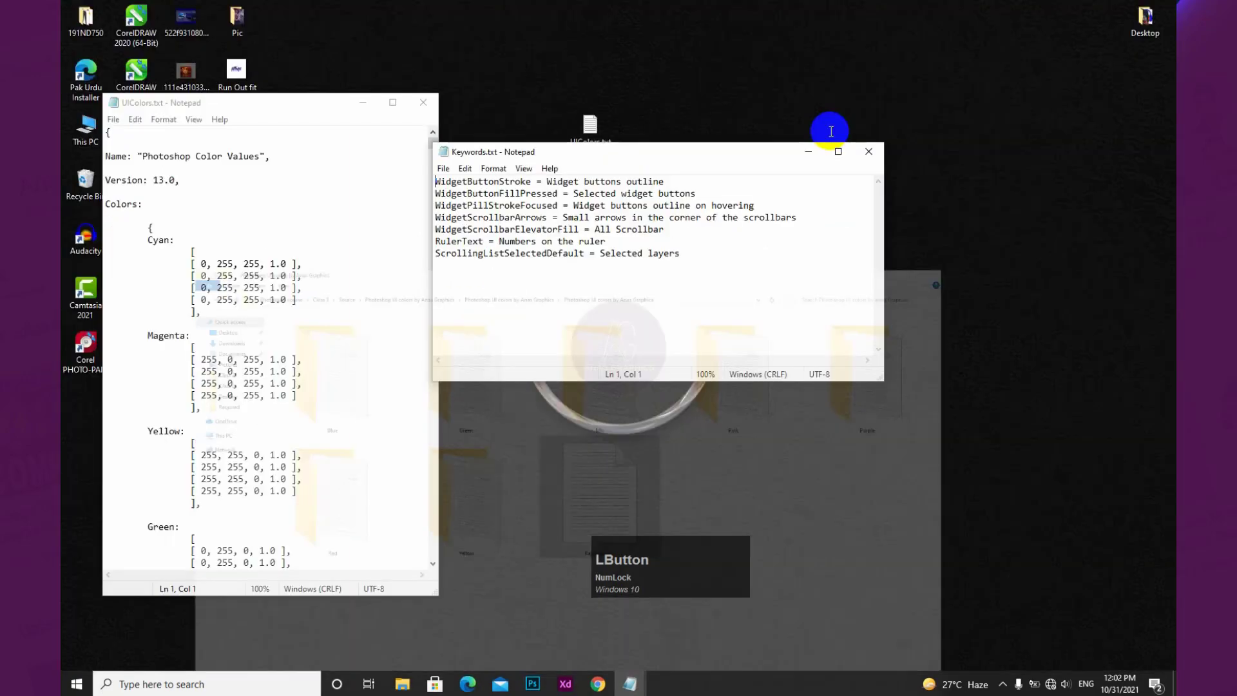
Arrange the Keywords.txt and UIColors.txt windows side by side, enlarging Keywords.txt, and browse the color entries in UIColors.txt.
drag(578, 155, 646, 89)
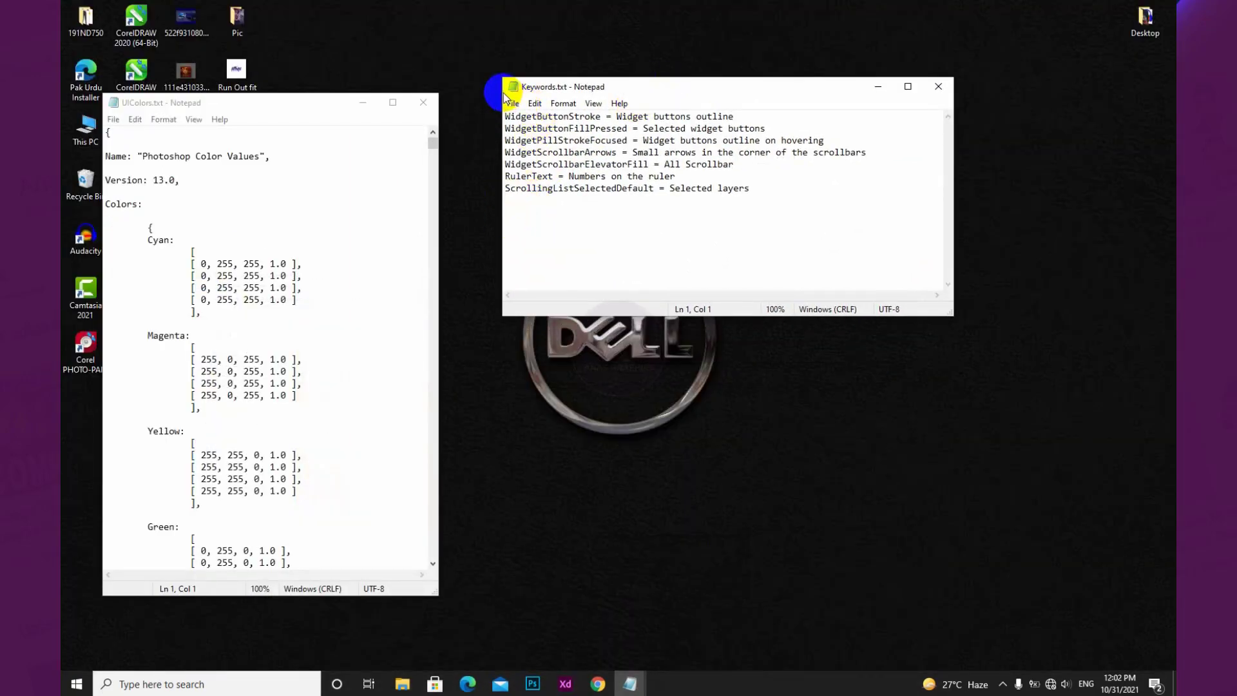
drag(502, 231, 556, 236)
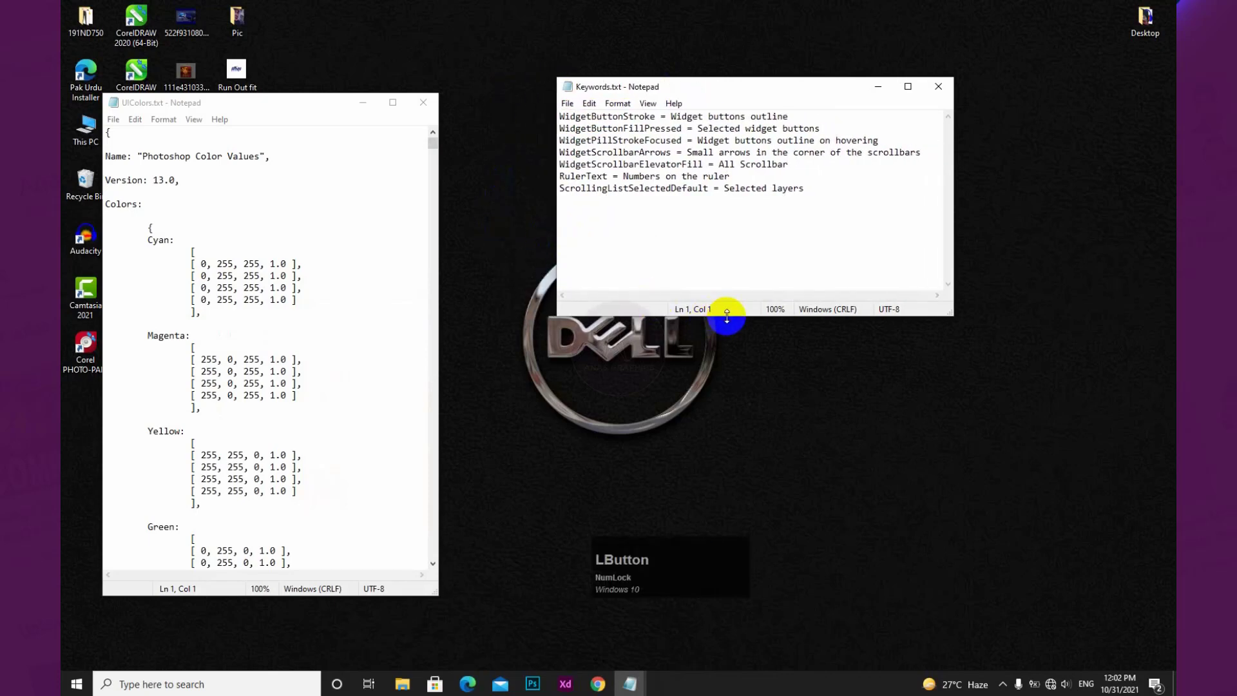
drag(724, 316, 737, 625)
drag(686, 88, 757, 67)
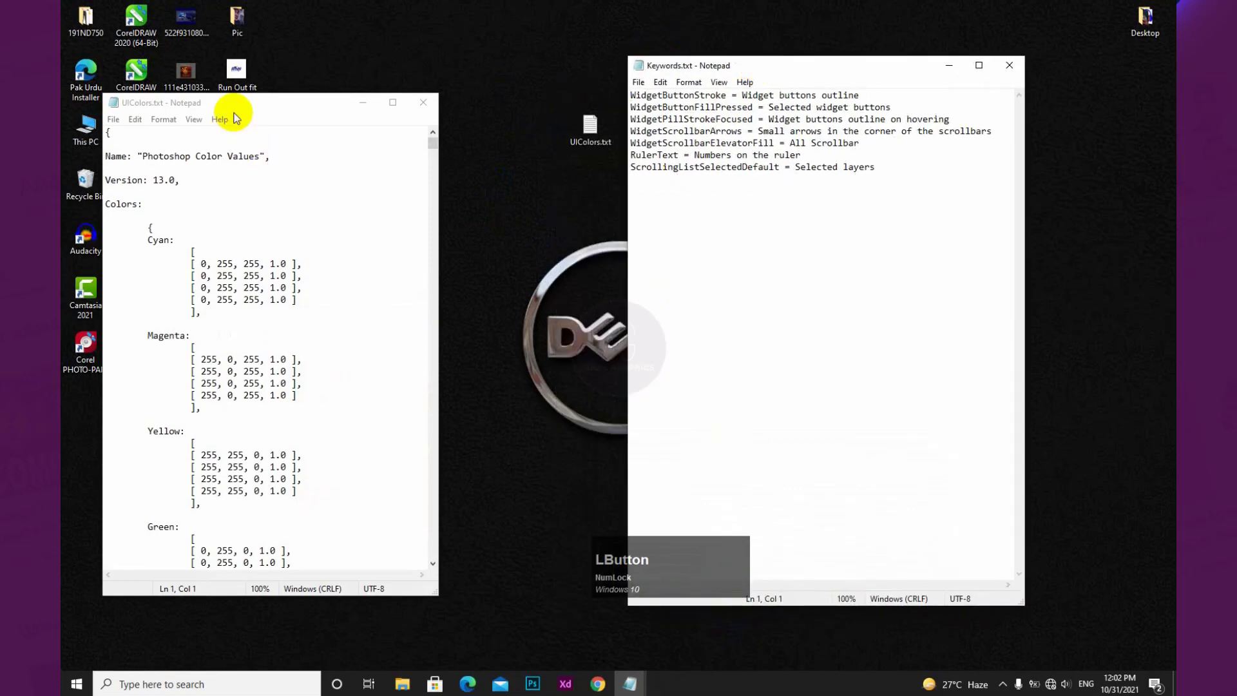
drag(241, 102, 386, 63)
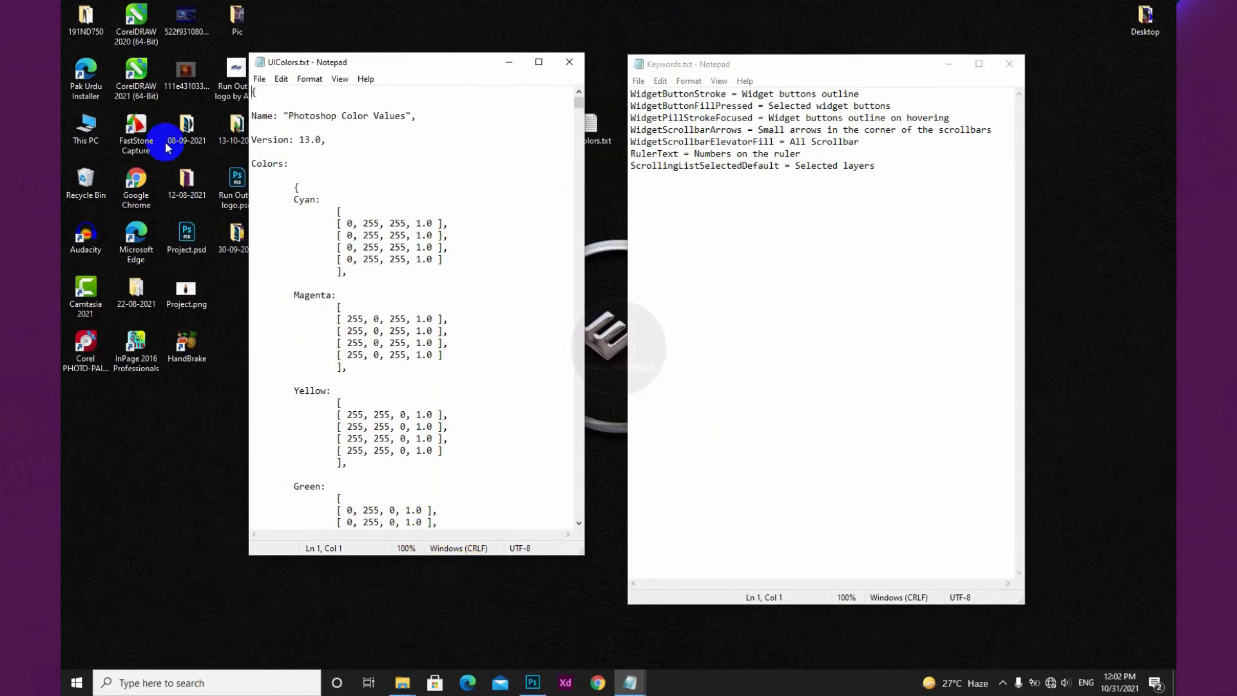
drag(575, 101, 552, 307)
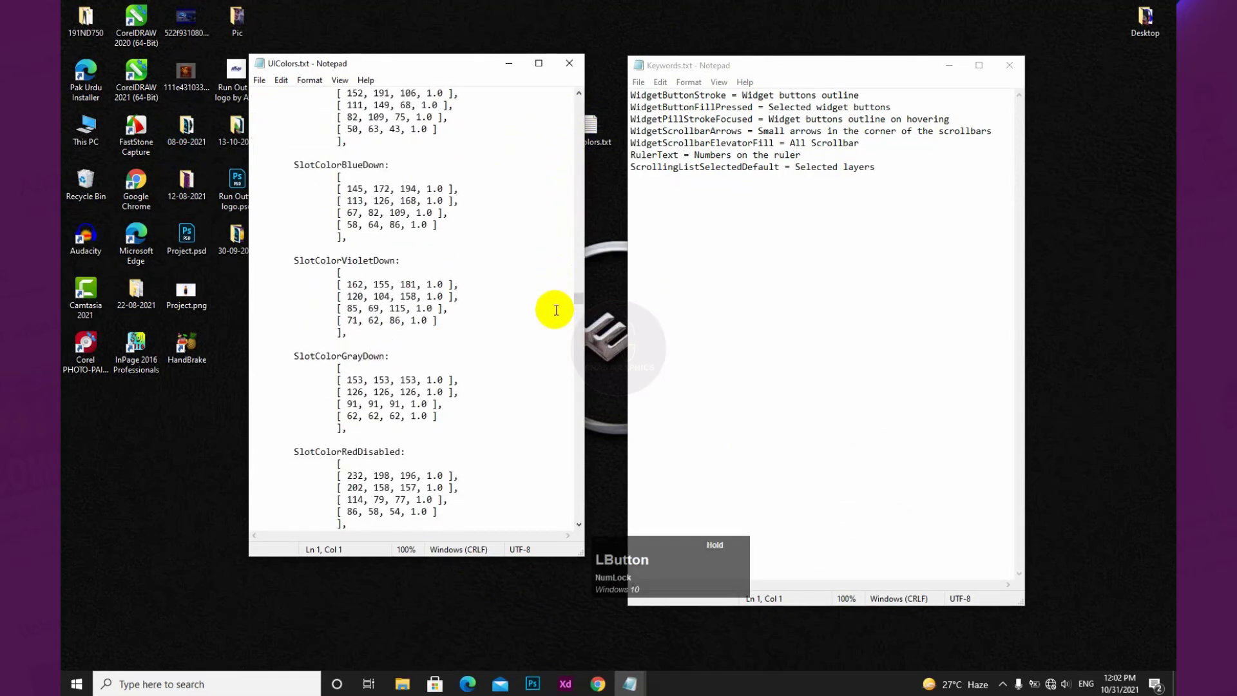
Place DP.png from File Explorer into the open Photoshop document and commit the placement at 100% scale.
click(528, 686)
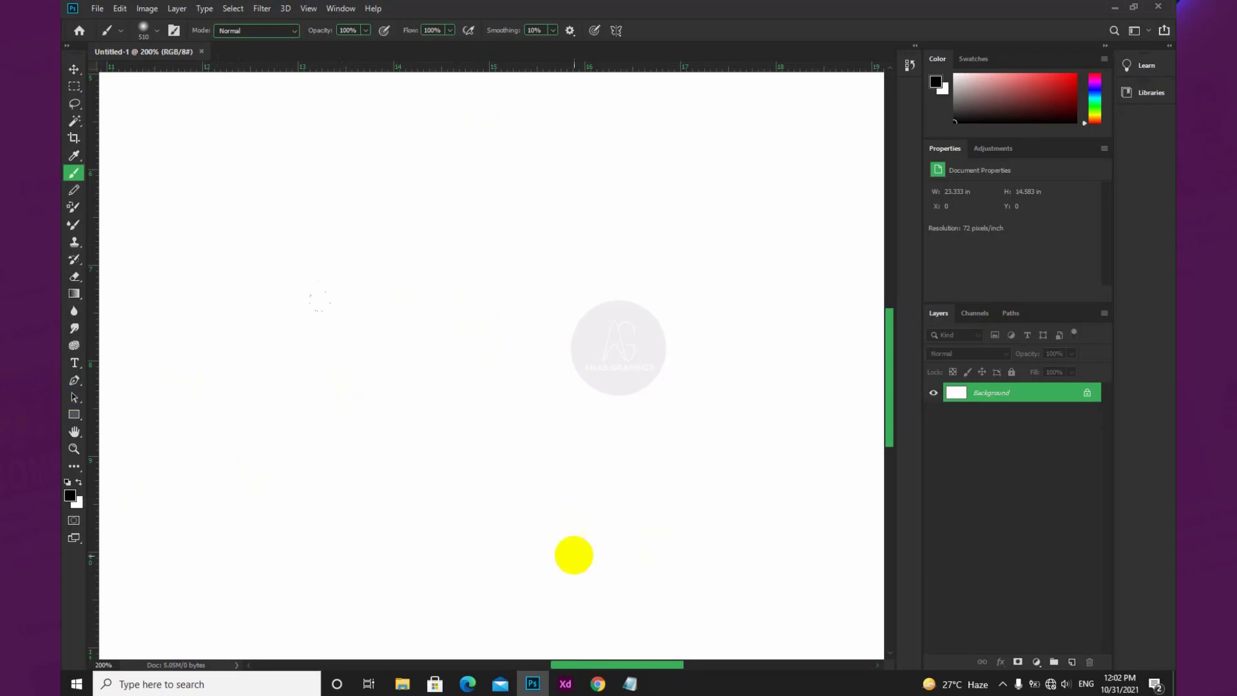
click(400, 687)
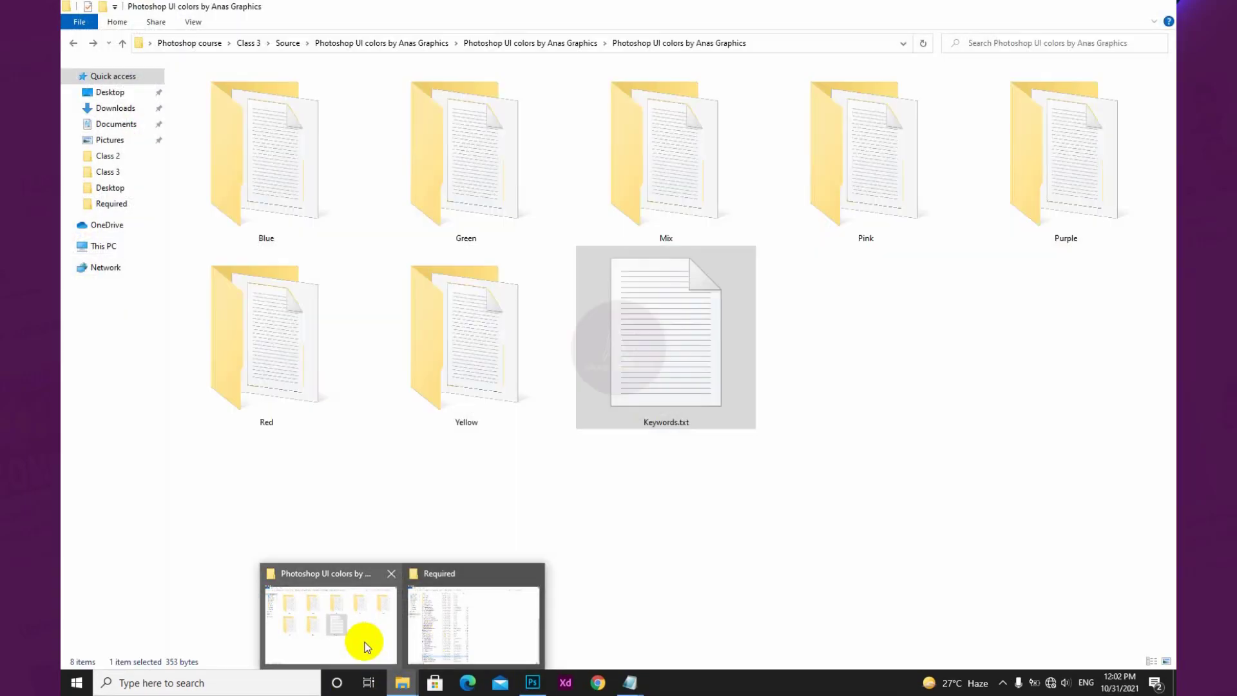
click(367, 646)
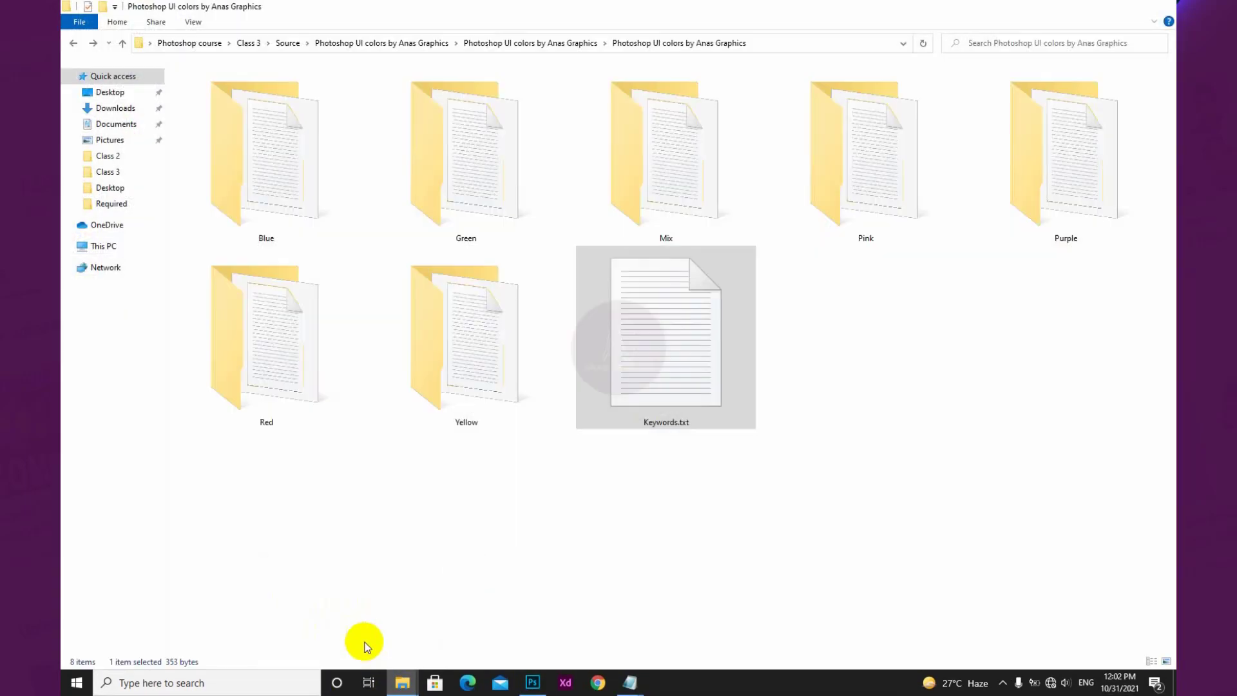
click(868, 402)
key(BackSpace)
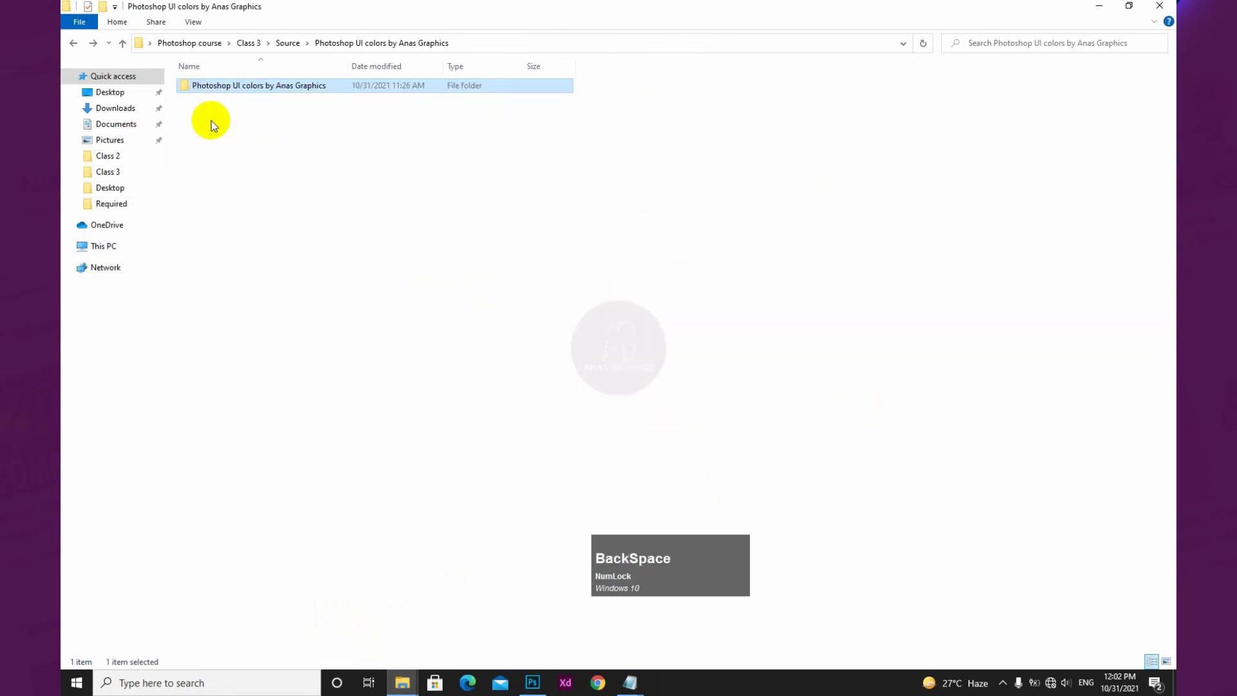
key(BackSpace)
click(449, 136)
drag(450, 137, 537, 357)
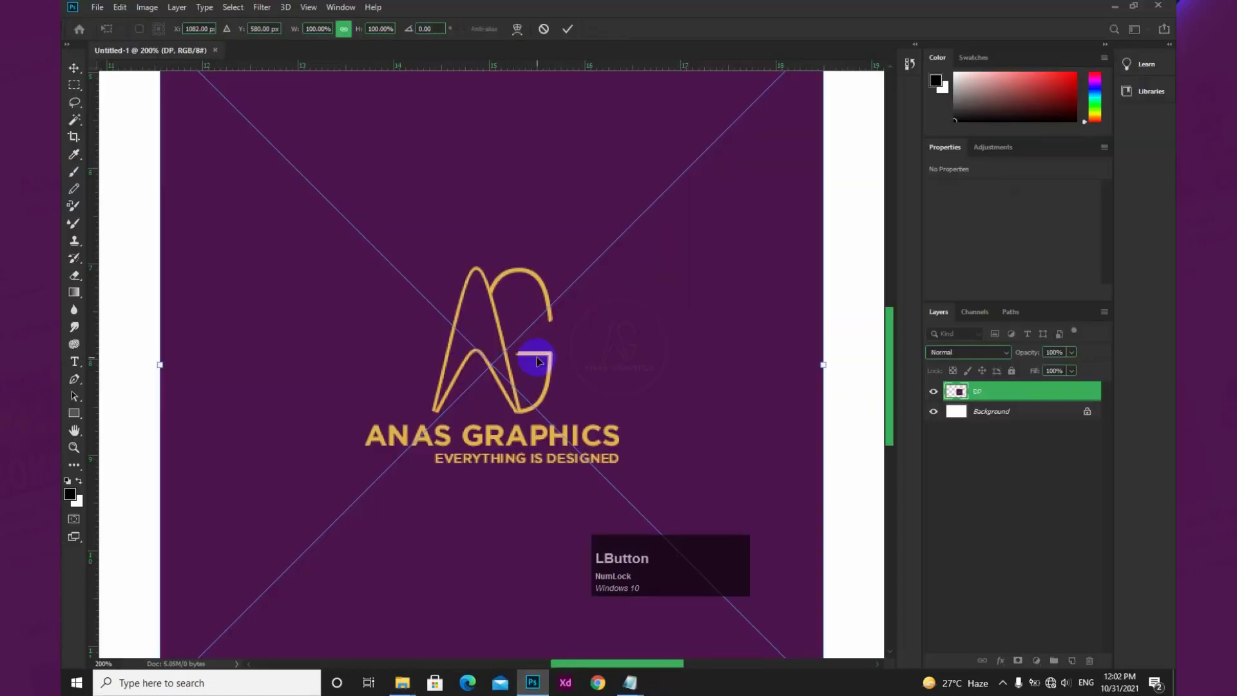
key(Return)
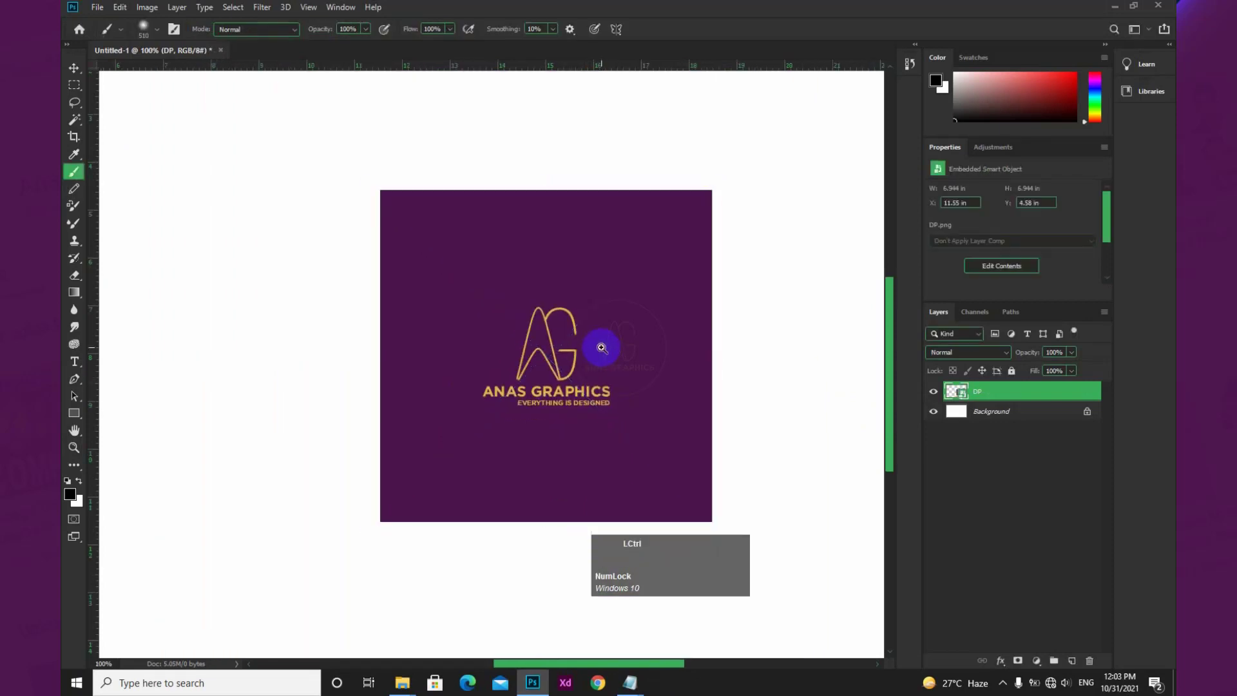
Sample the logo image's purple background with the Eyedropper and open the foreground Color Picker to examine its RGB values.
ctrl+click(601, 349)
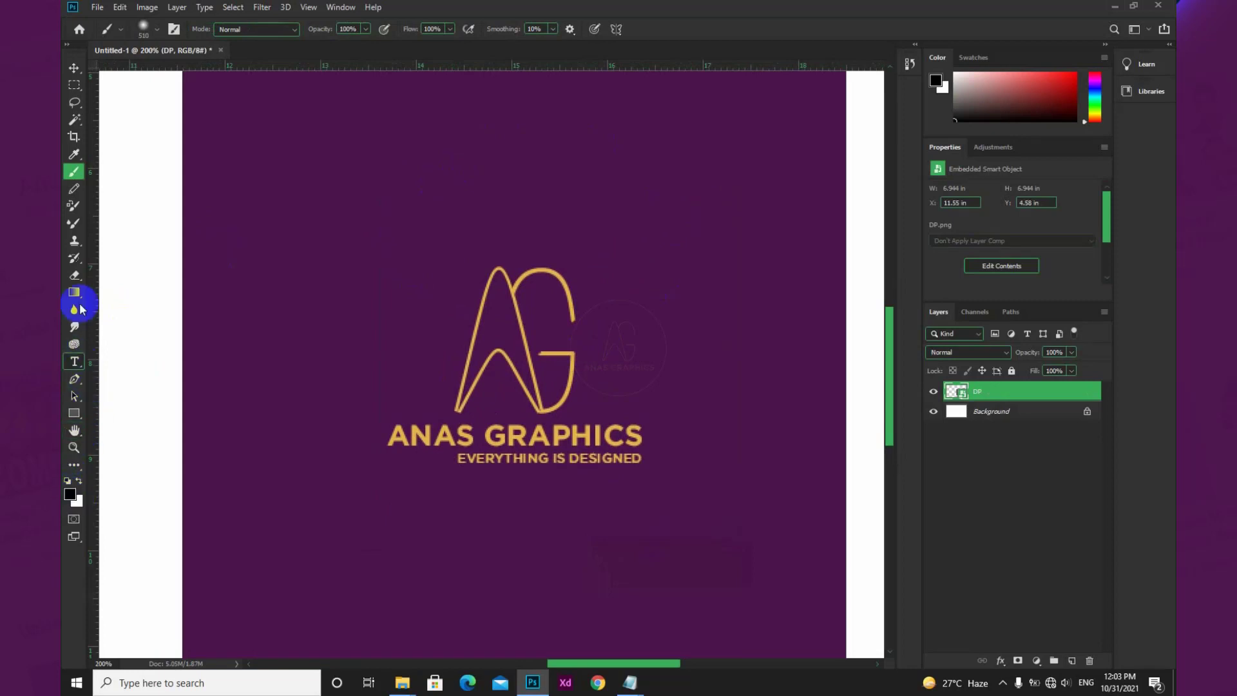
key(i)
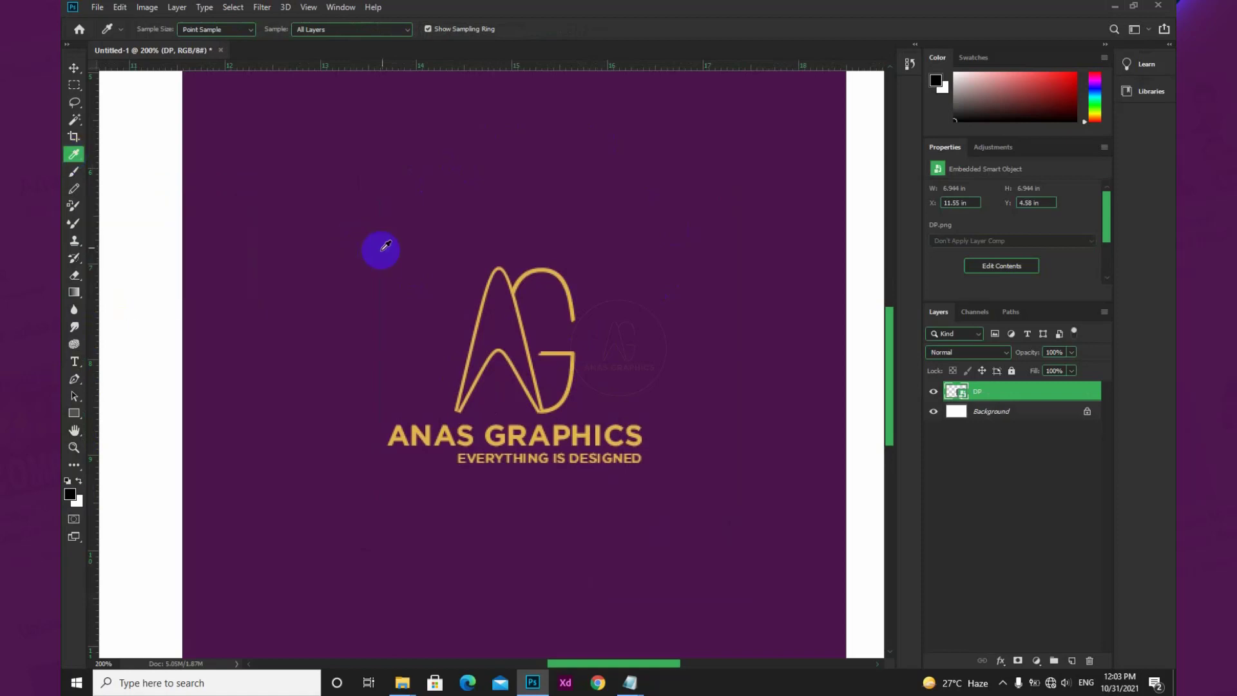
click(395, 188)
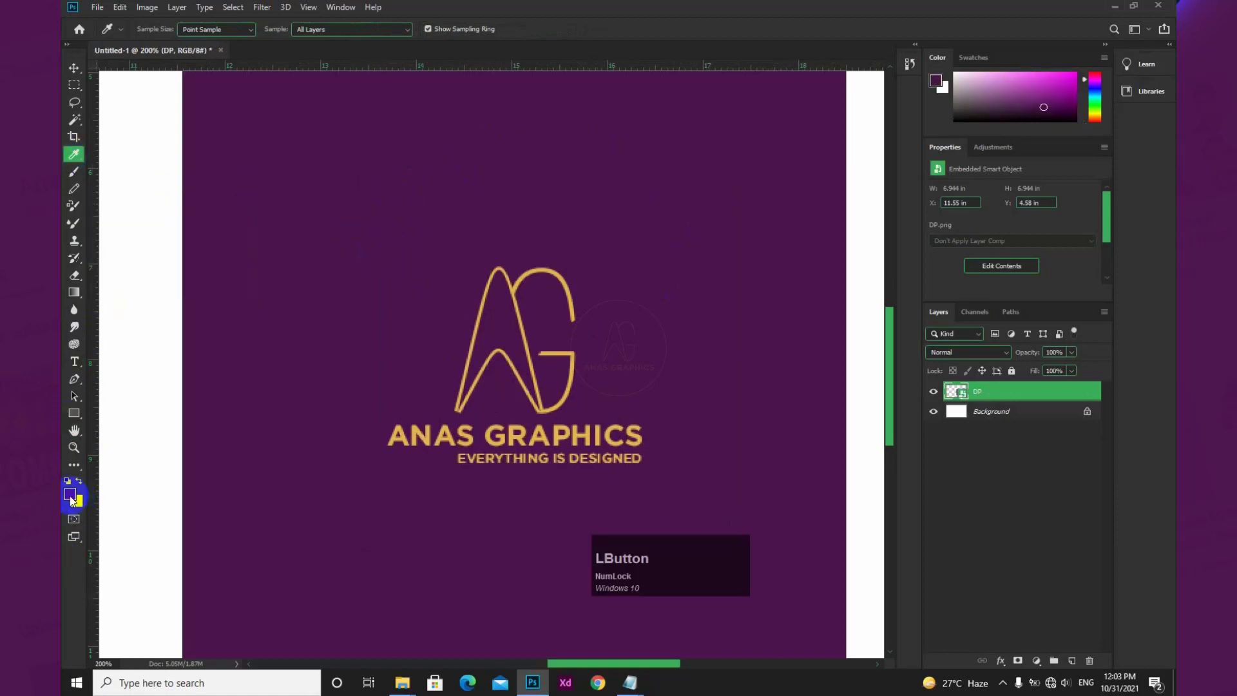
click(70, 495)
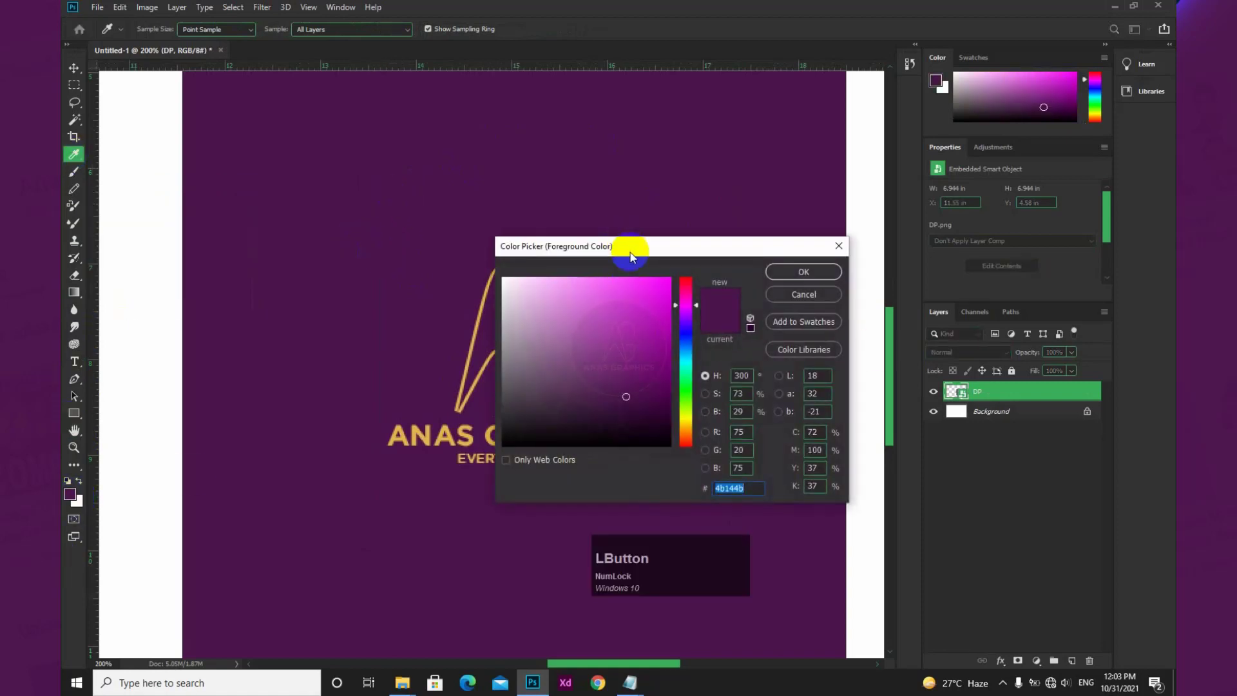
drag(630, 245, 551, 224)
drag(666, 410, 649, 448)
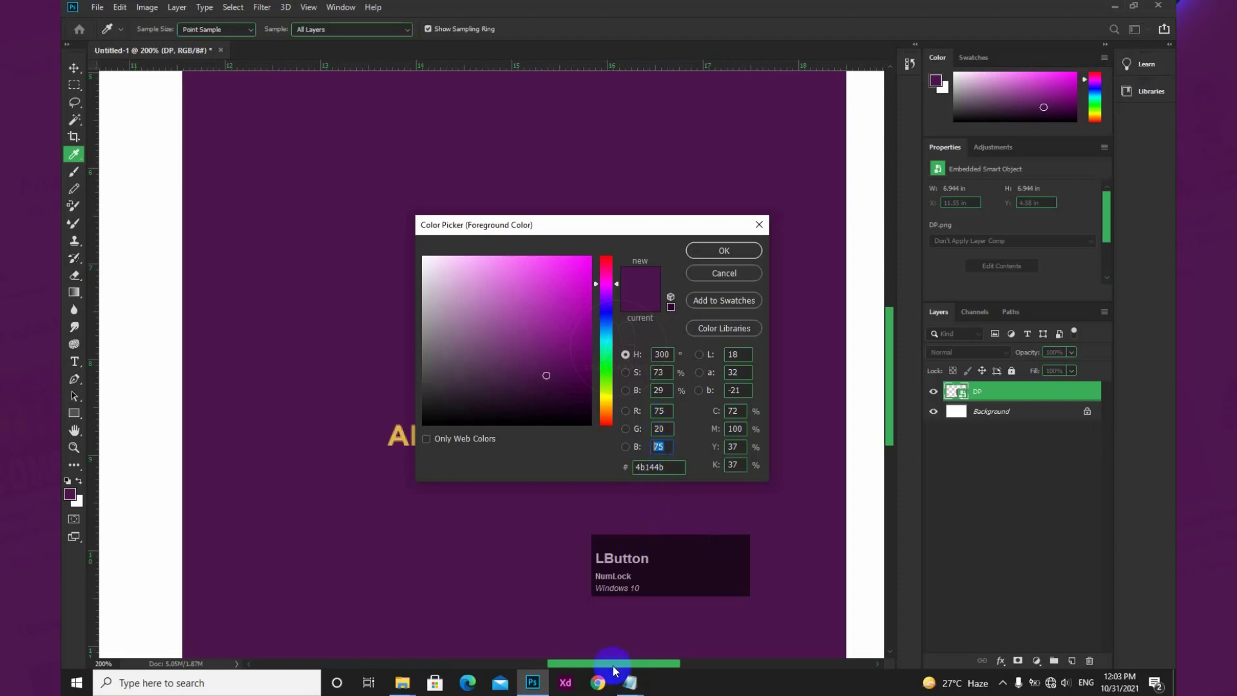
Switch to the Keywords.txt window, move it beside the Color Picker and start a new line after the last keyword.
click(629, 681)
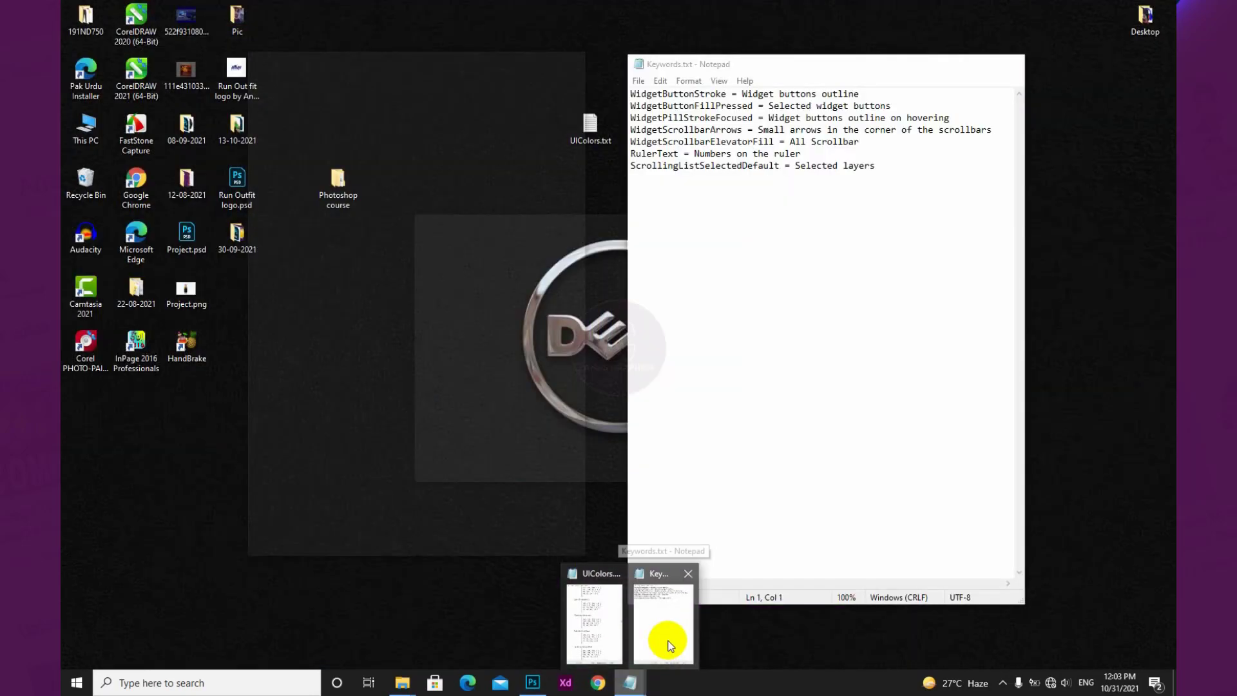
click(668, 642)
drag(744, 60, 915, 82)
click(1080, 197)
key(Return)
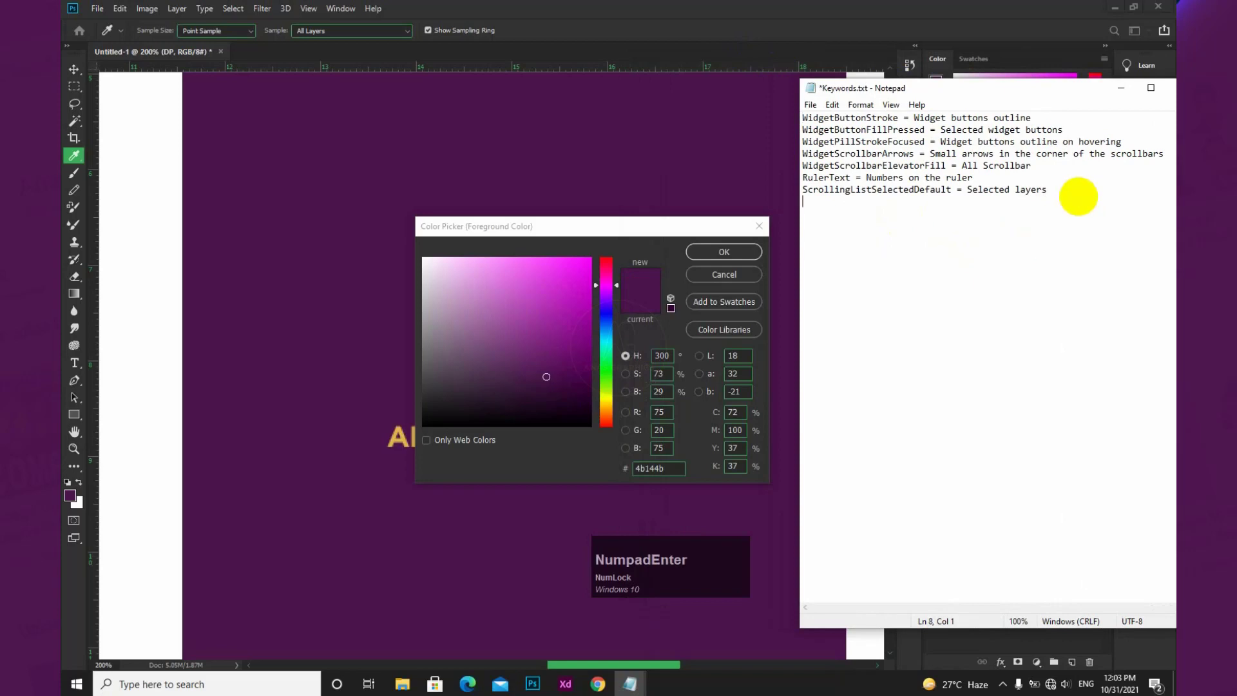
Note the sampled color in Keywords.txt as R= 75, G= 20 and B= 75 on separate lines, and return to Photoshop.
text(R)
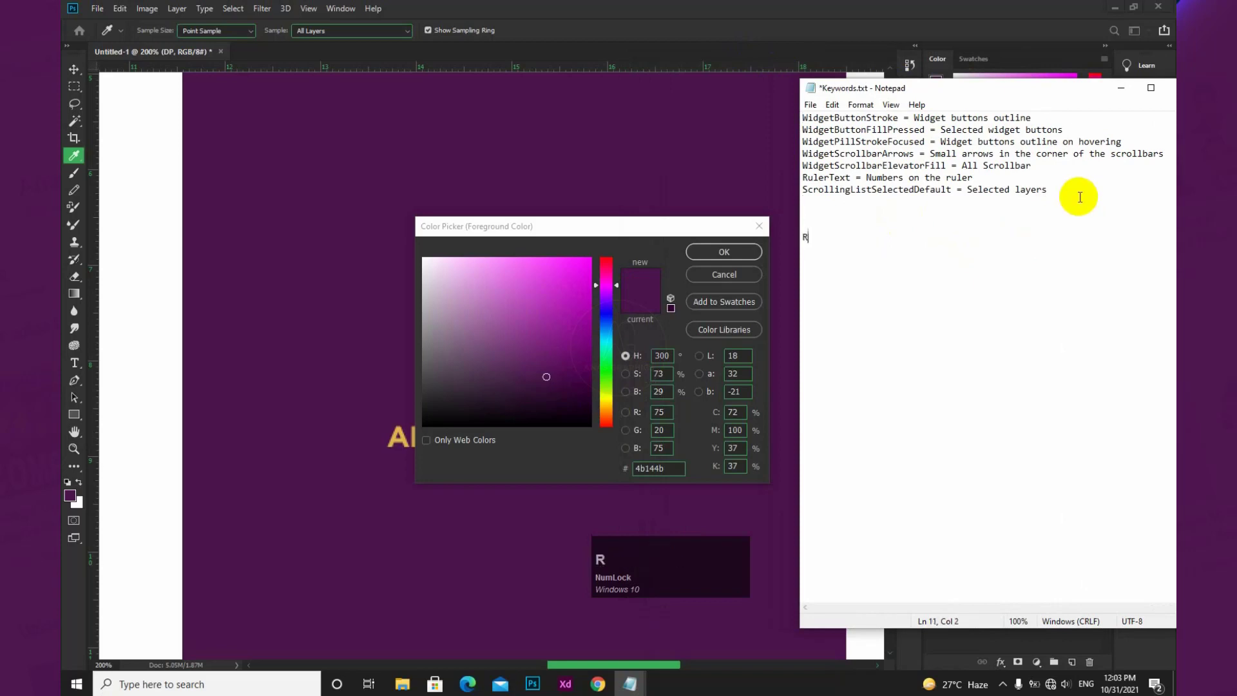
text(= 75)
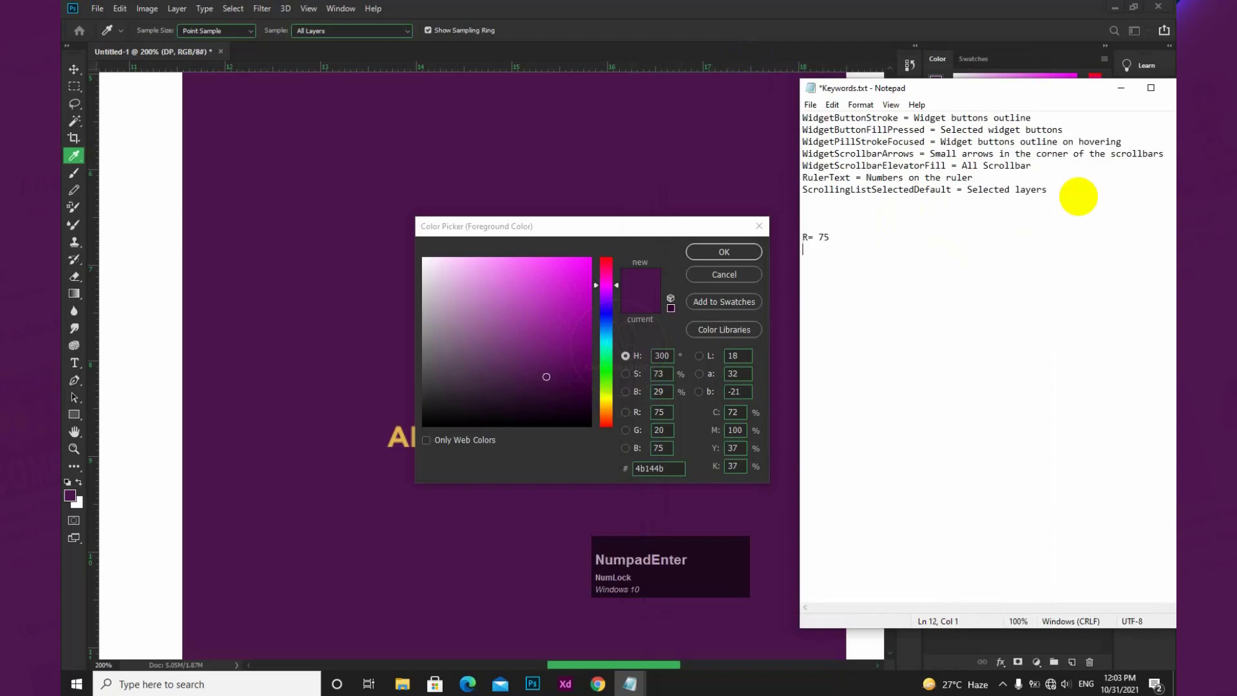
key(shift)
text(G)
key(BackSpace)
text(= 20)
key(shift)
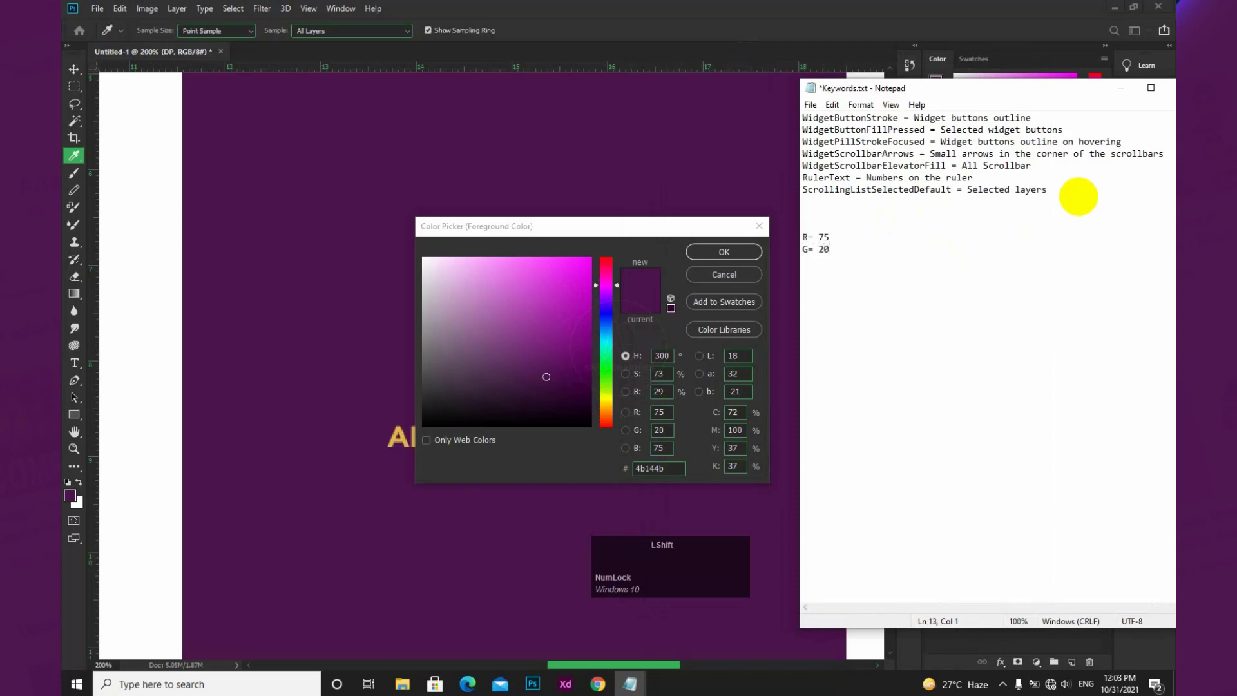
text(B= 75)
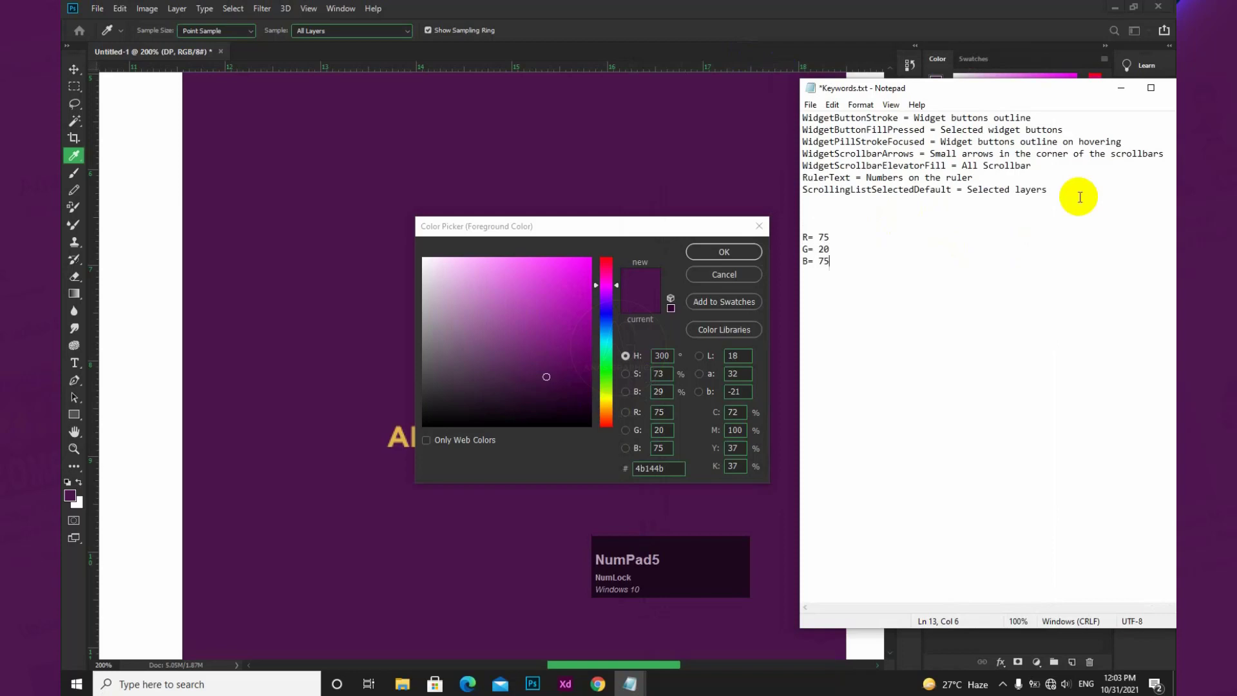
click(848, 8)
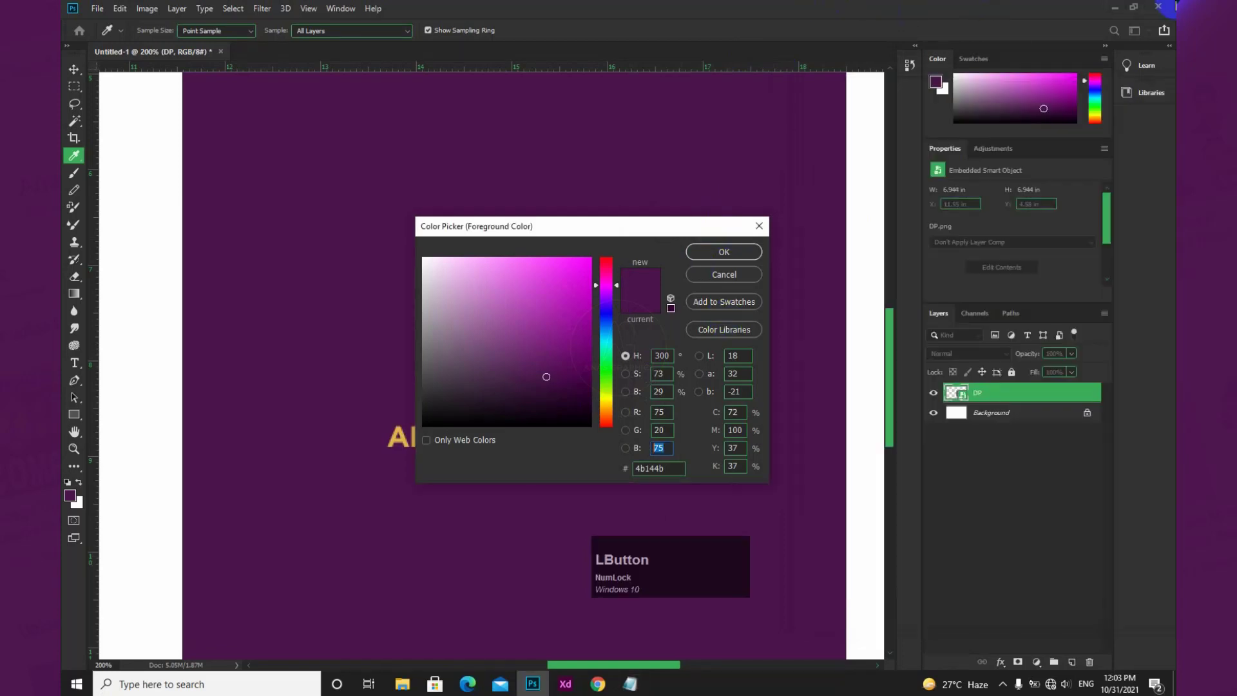
Cancel the Color Picker and minimize Photoshop and File Explorer to get back to the UIColors.txt and Keywords.txt windows.
click(718, 274)
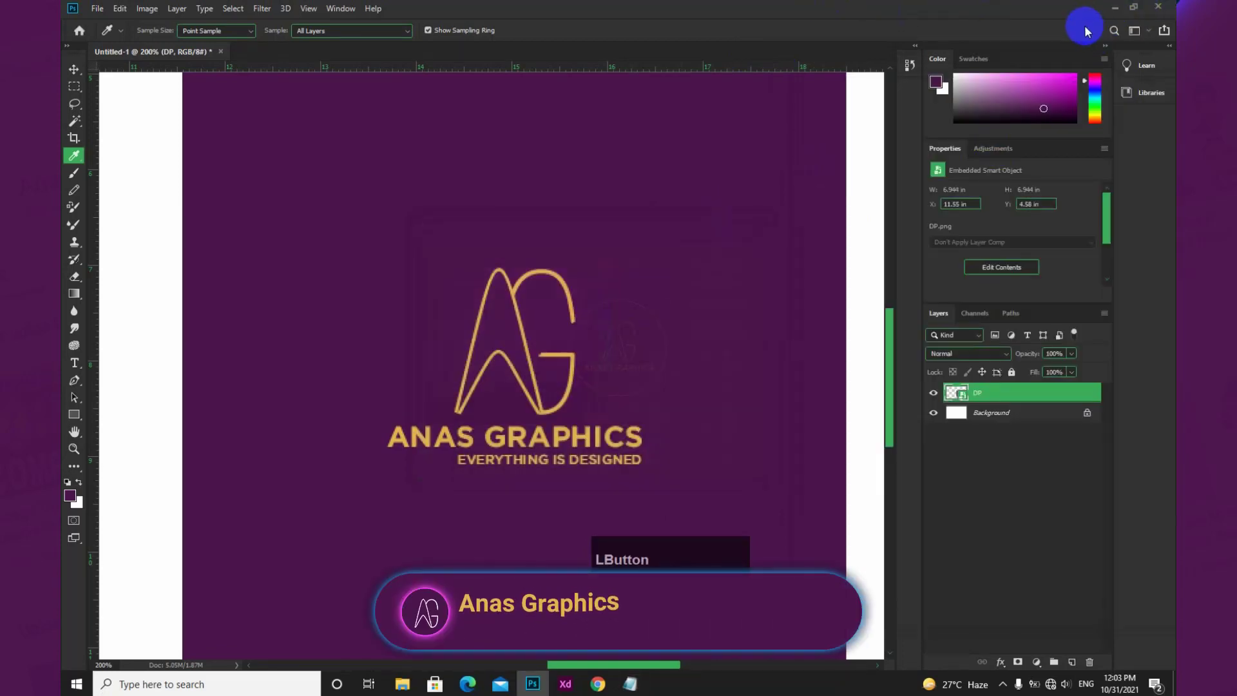
click(1113, 13)
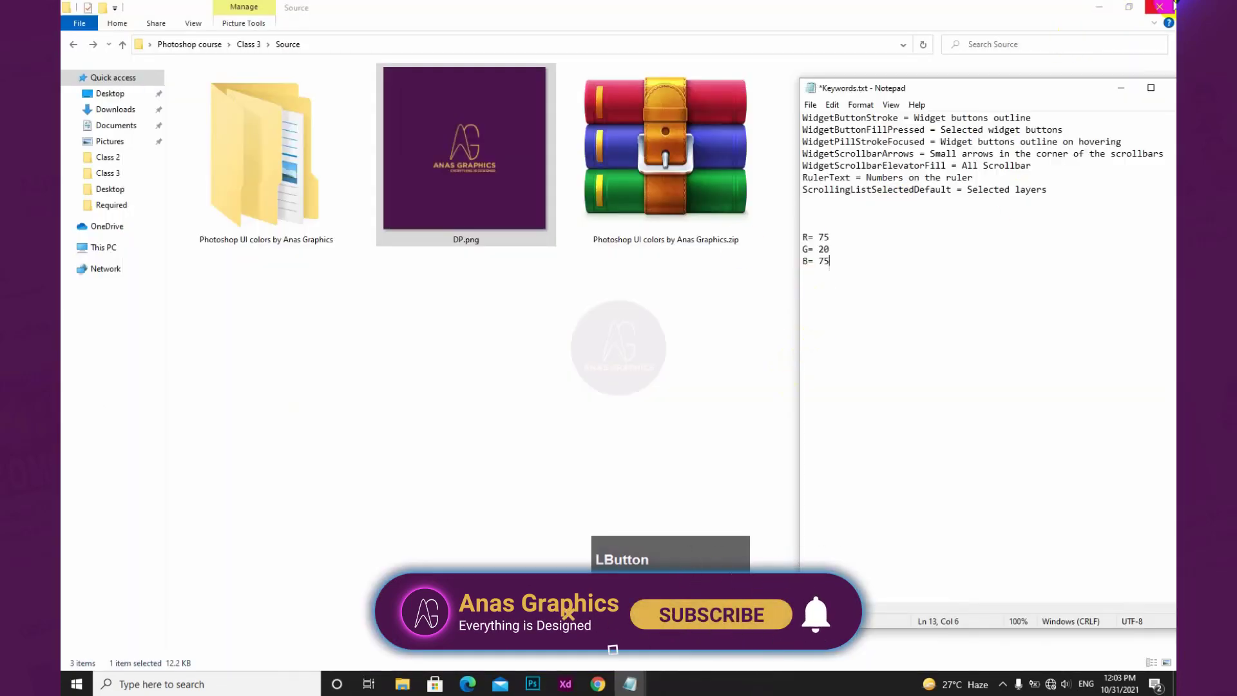
click(1094, 14)
click(1093, 14)
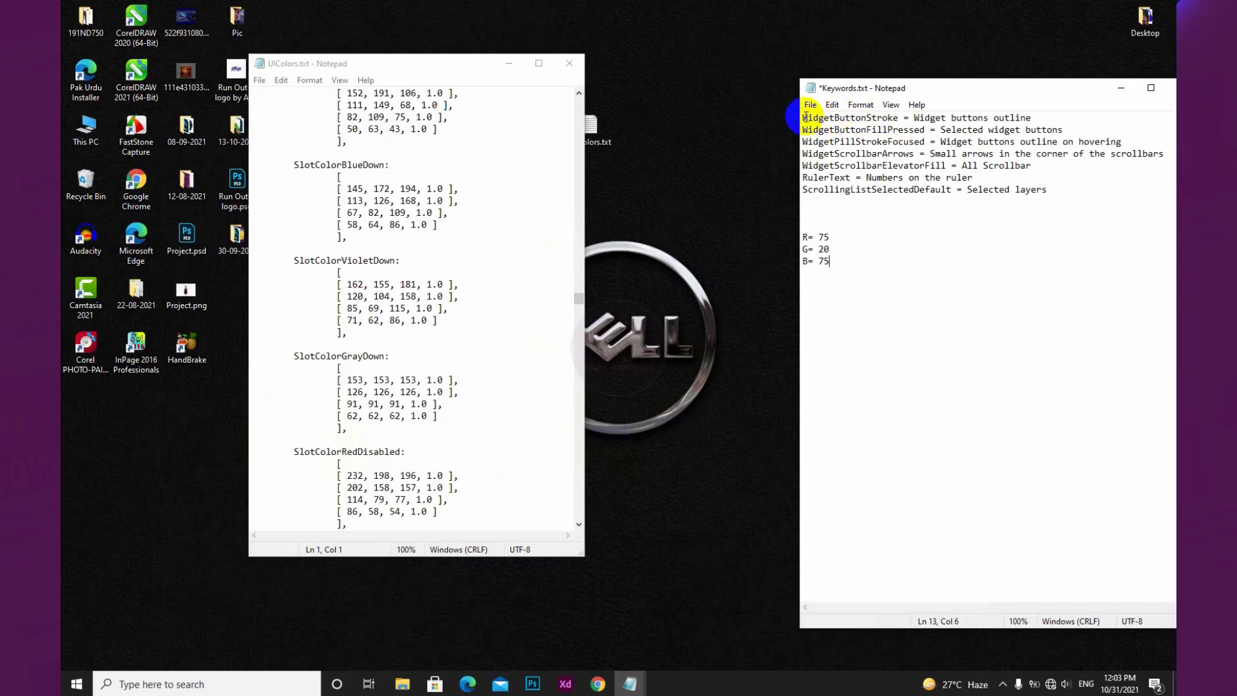
Review the WidgetButtonStroke and WidgetButtonFillPressed entries in Keywords.txt, checking the Photoshop interface for the parts they describe.
drag(803, 118, 898, 117)
click(534, 682)
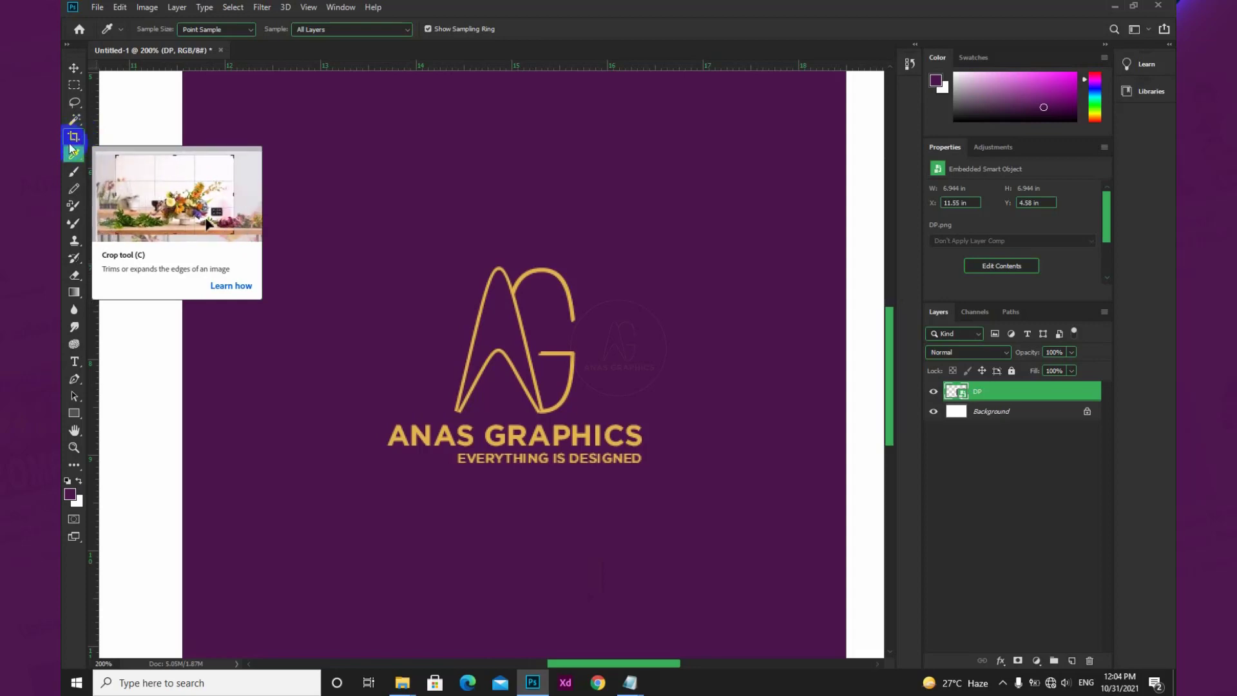
click(1120, 7)
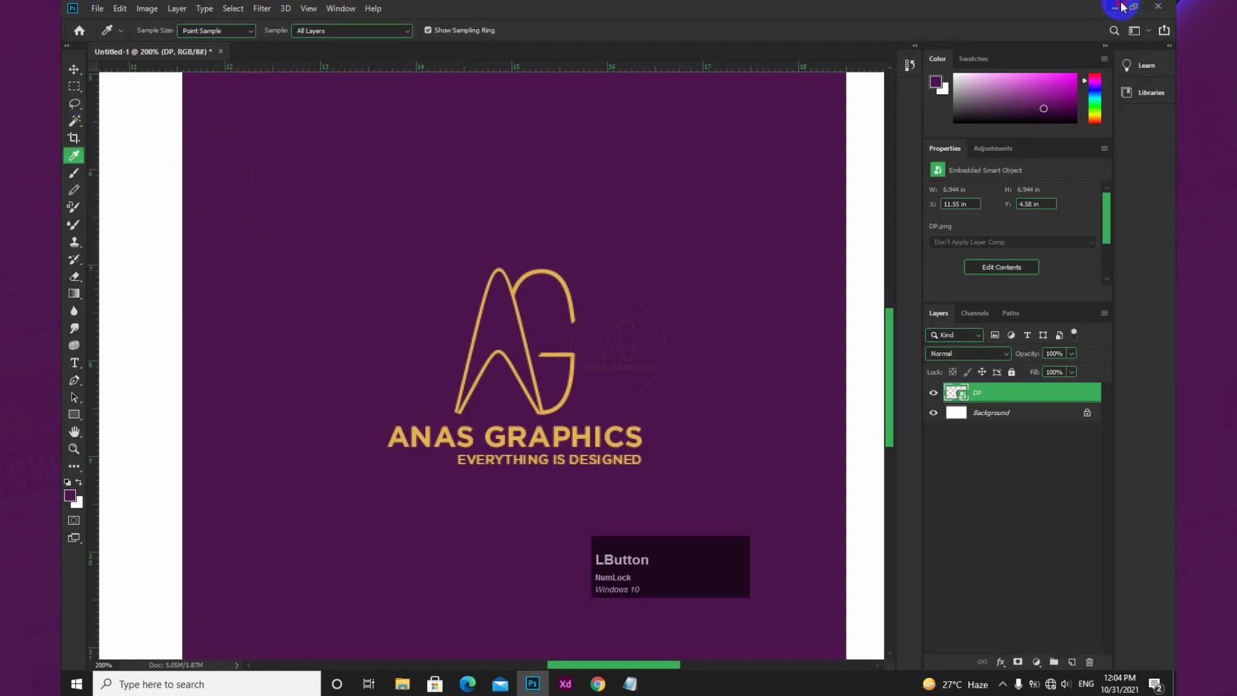
double_click(896, 118)
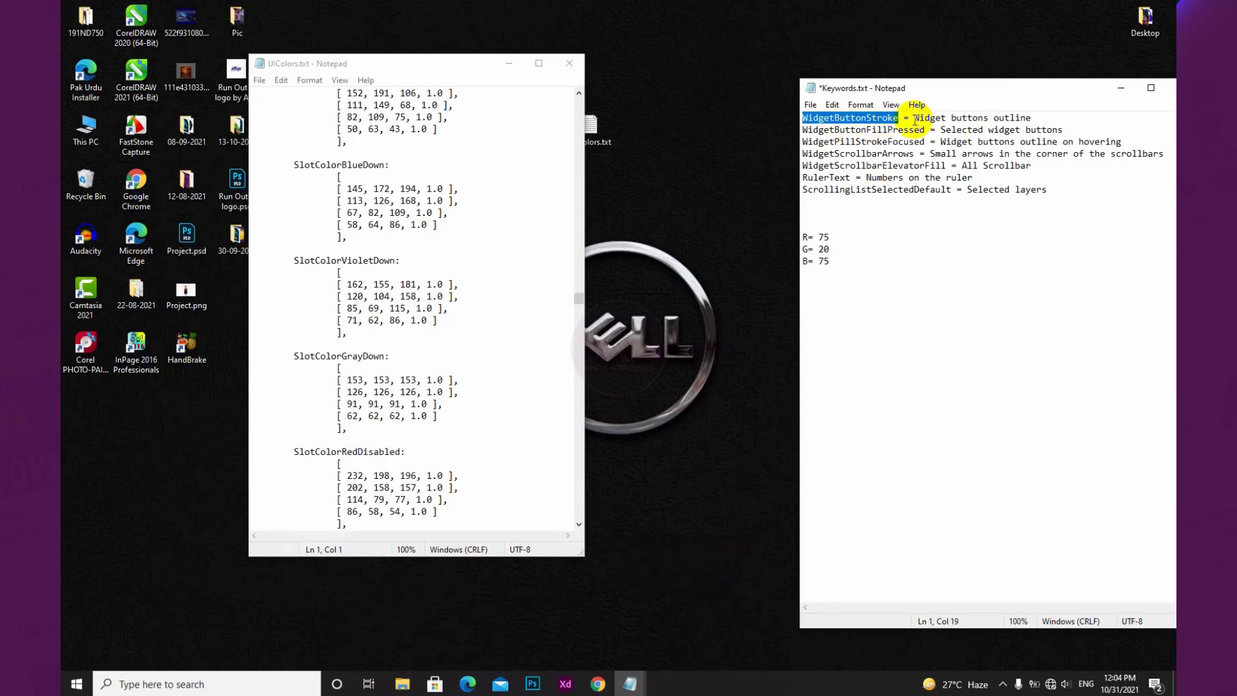
drag(914, 119, 961, 122)
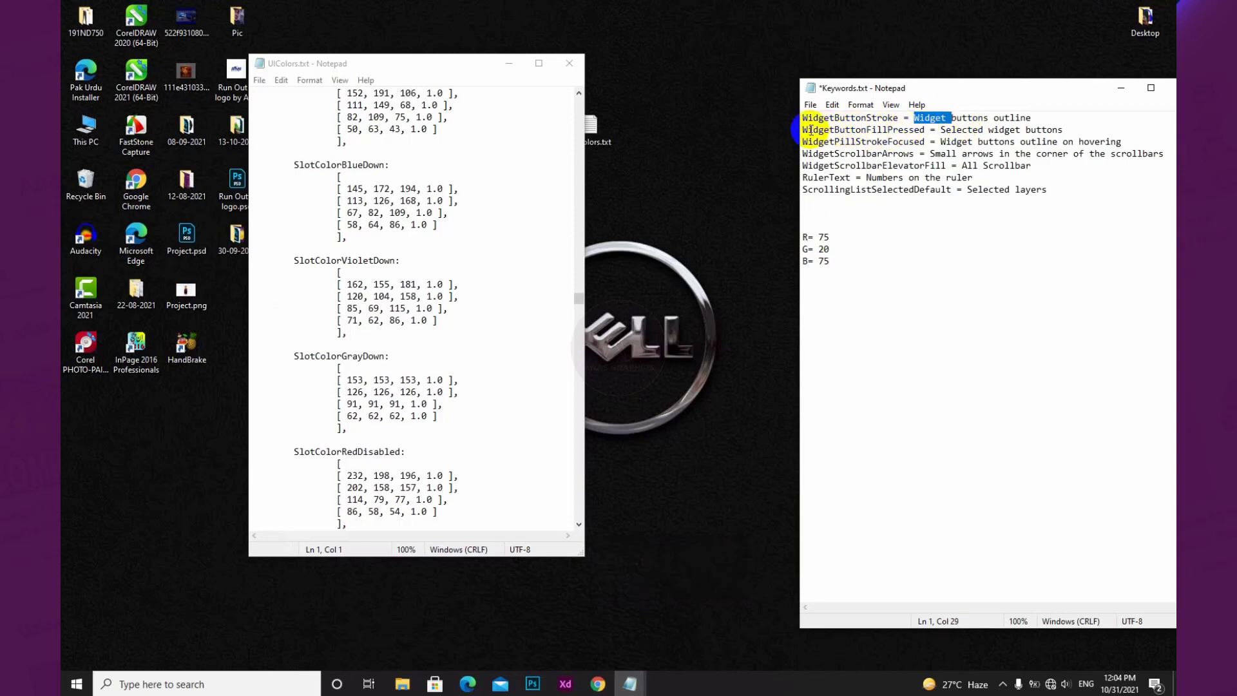
drag(803, 129, 923, 130)
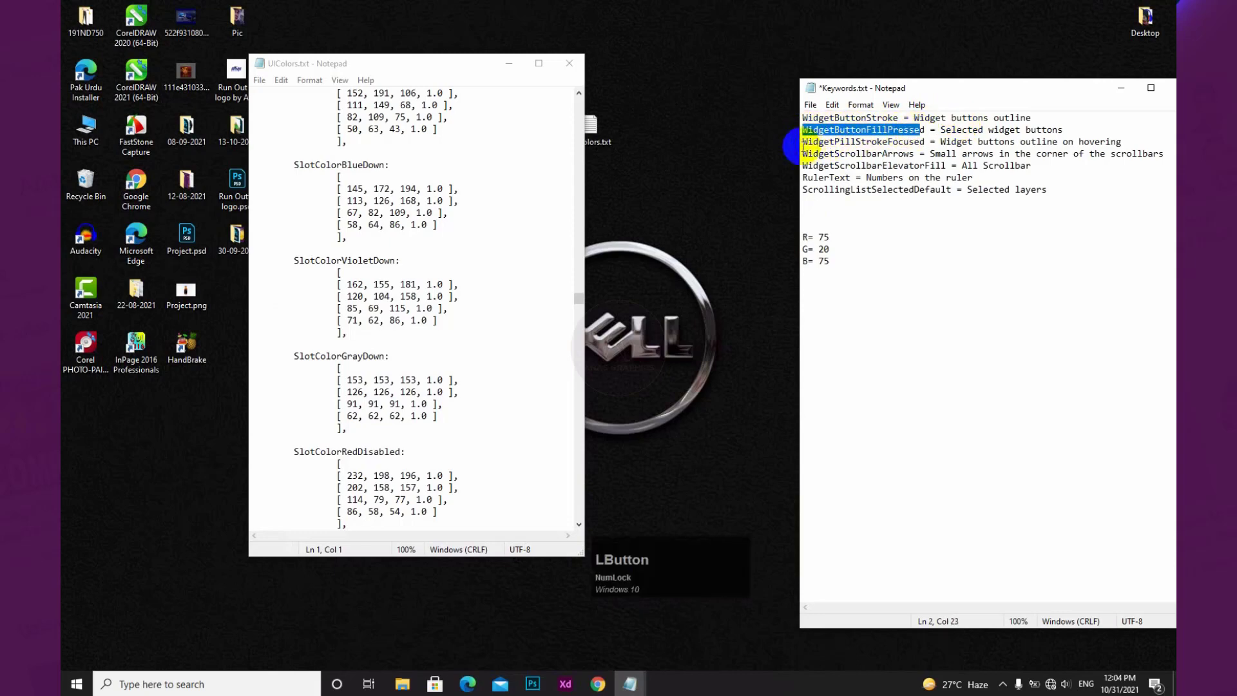
Copy the keyword WidgetButtonStroke from Keywords.txt and switch to the UIColors.txt window.
click(892, 117)
drag(892, 117, 792, 120)
key(ctrl+c)
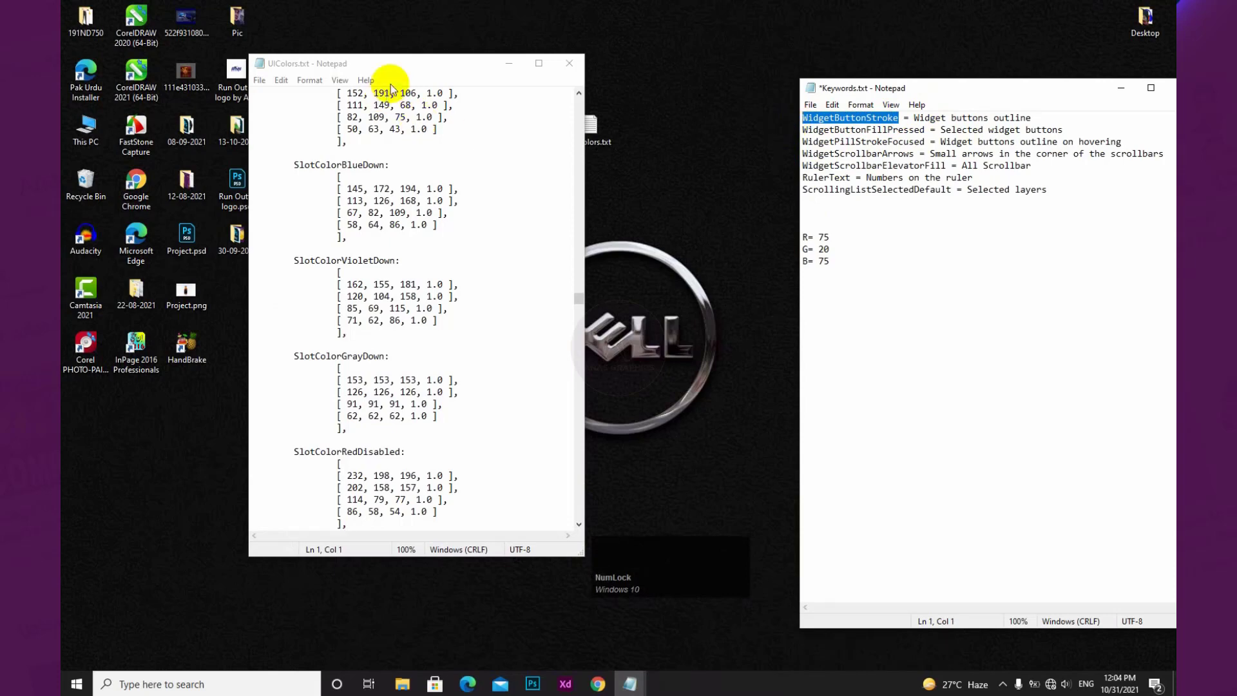
click(406, 65)
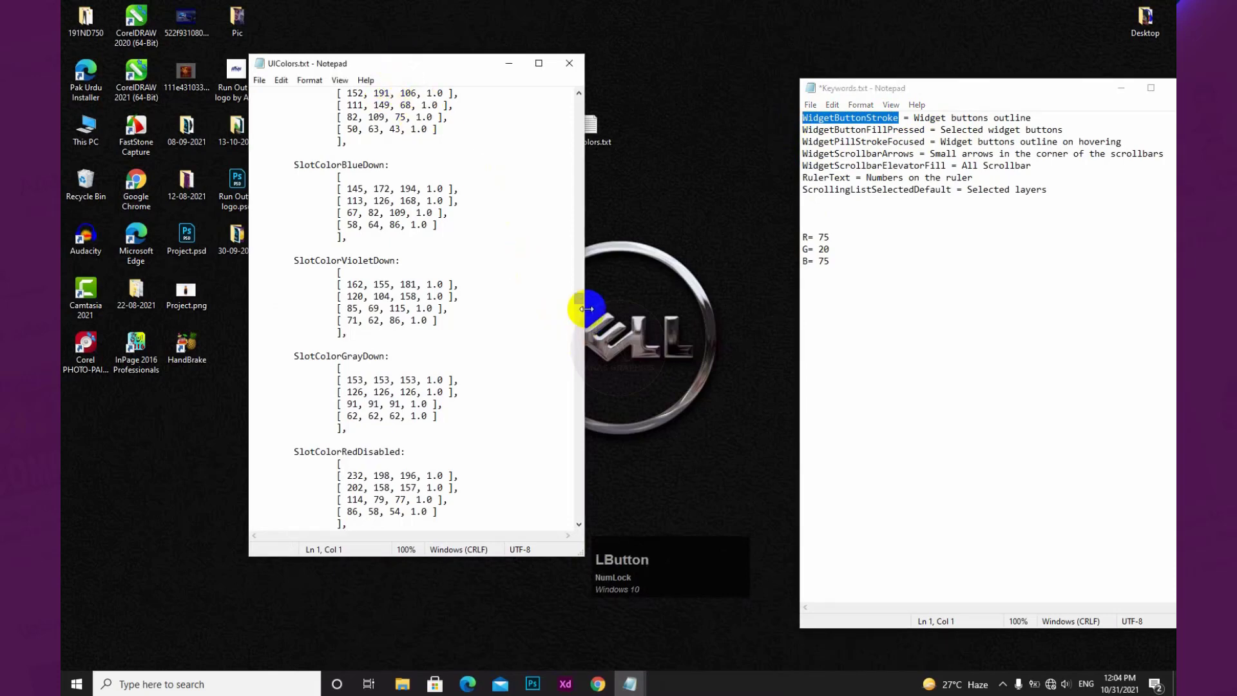
Find WidgetButtonStroke in UIColors.txt, searching downward, and move the Find dialog clear of the text.
mouse_move(580, 301)
mouse_down()
mouse_move(565, 102)
mouse_move(553, 181)
mouse_up()
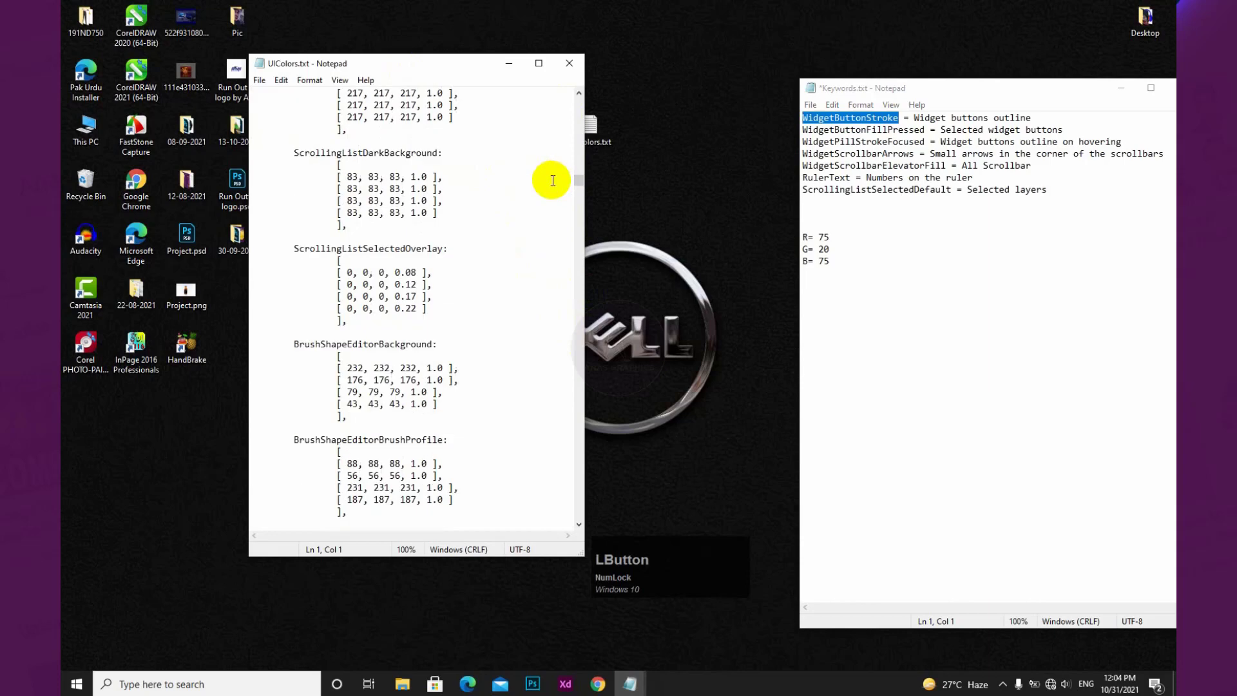
key(ctrl+f)
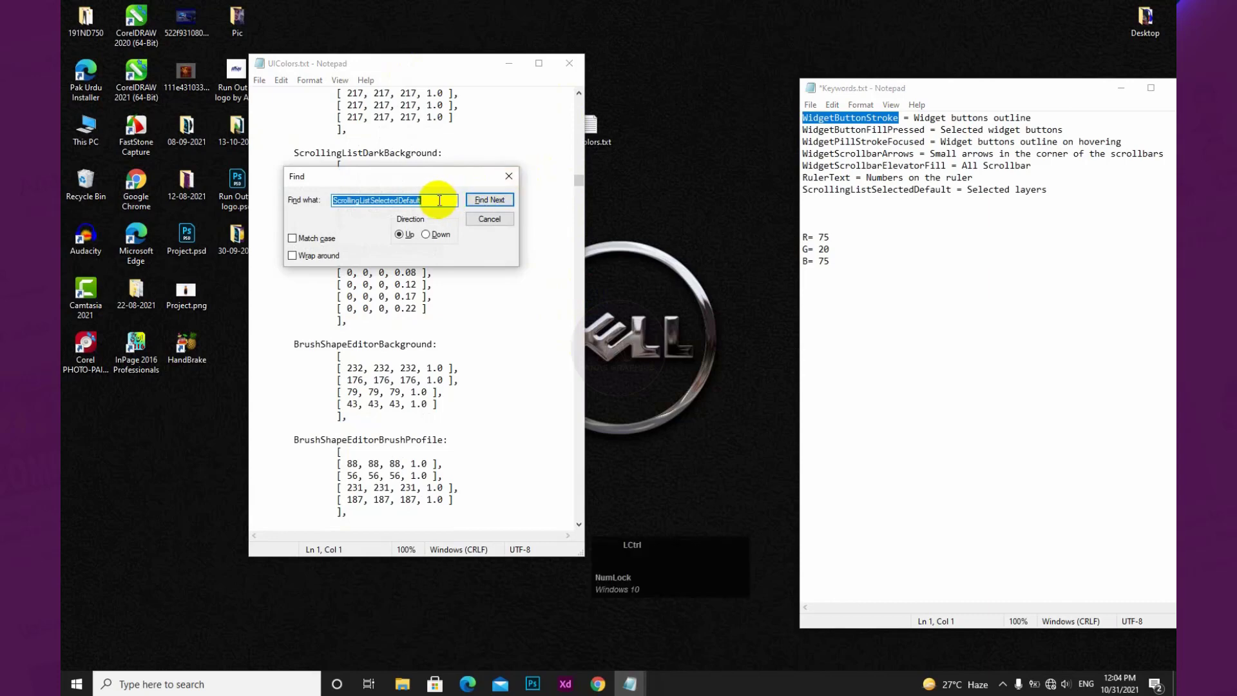
key(ctrl+v)
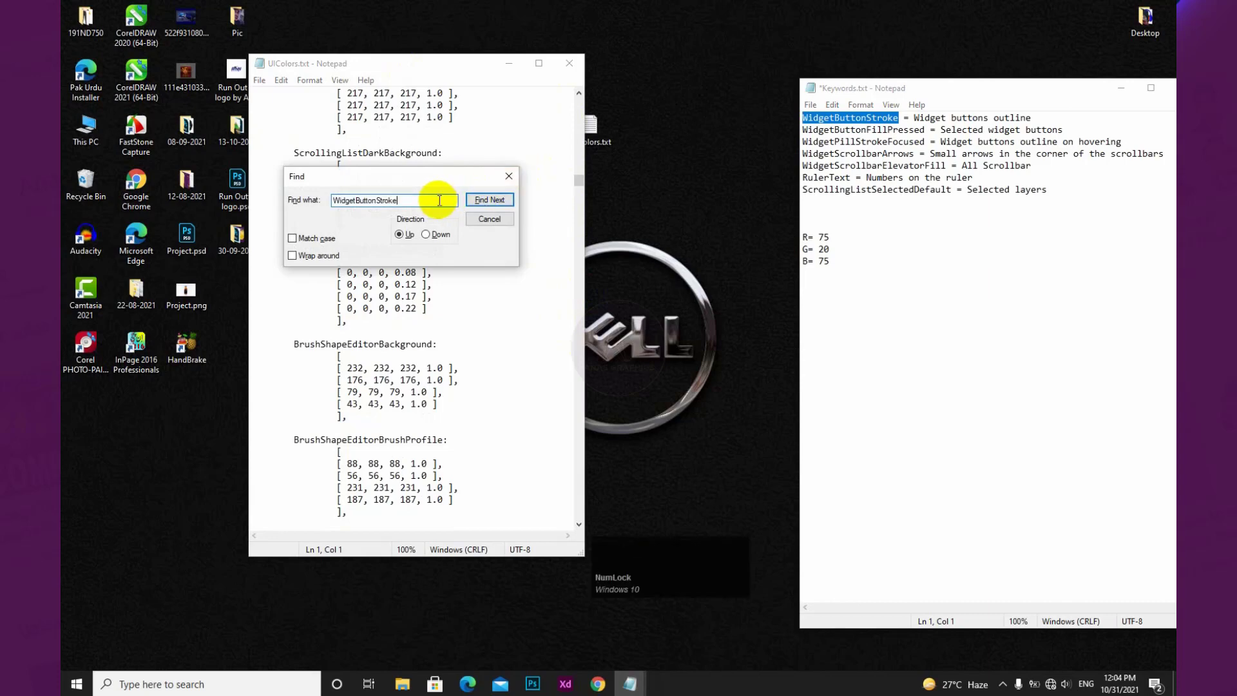
click(483, 201)
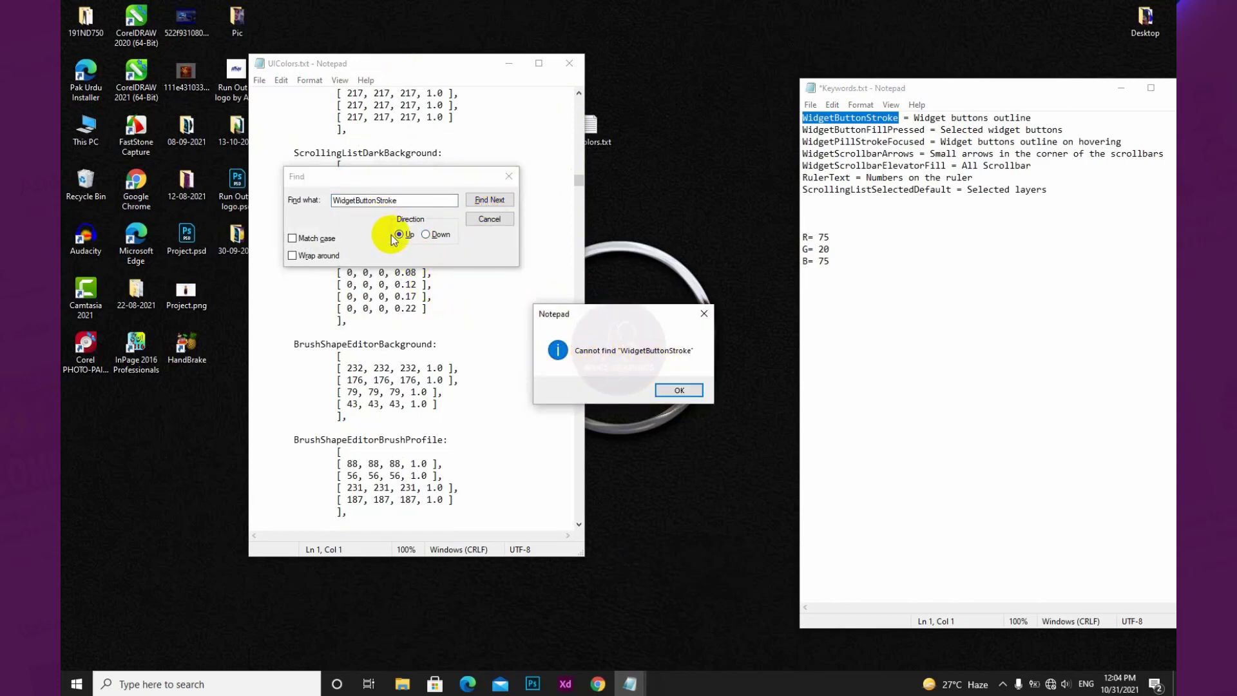
click(683, 390)
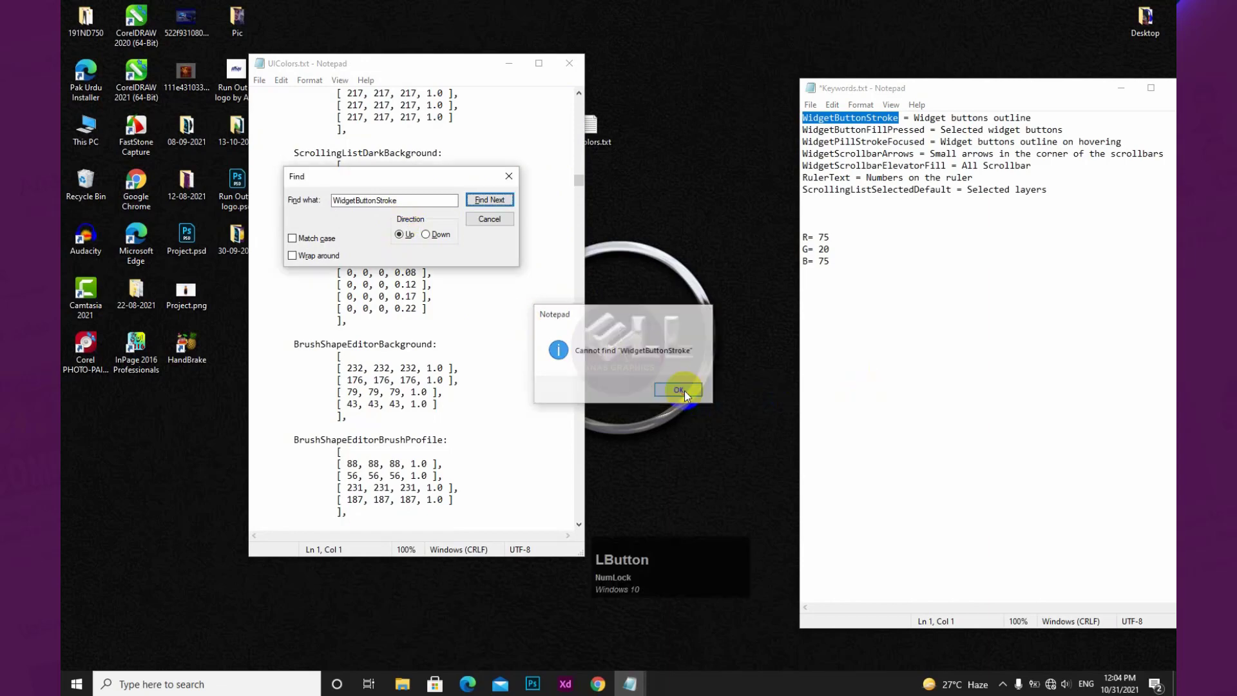
click(489, 200)
drag(421, 179, 635, 158)
drag(574, 350, 571, 351)
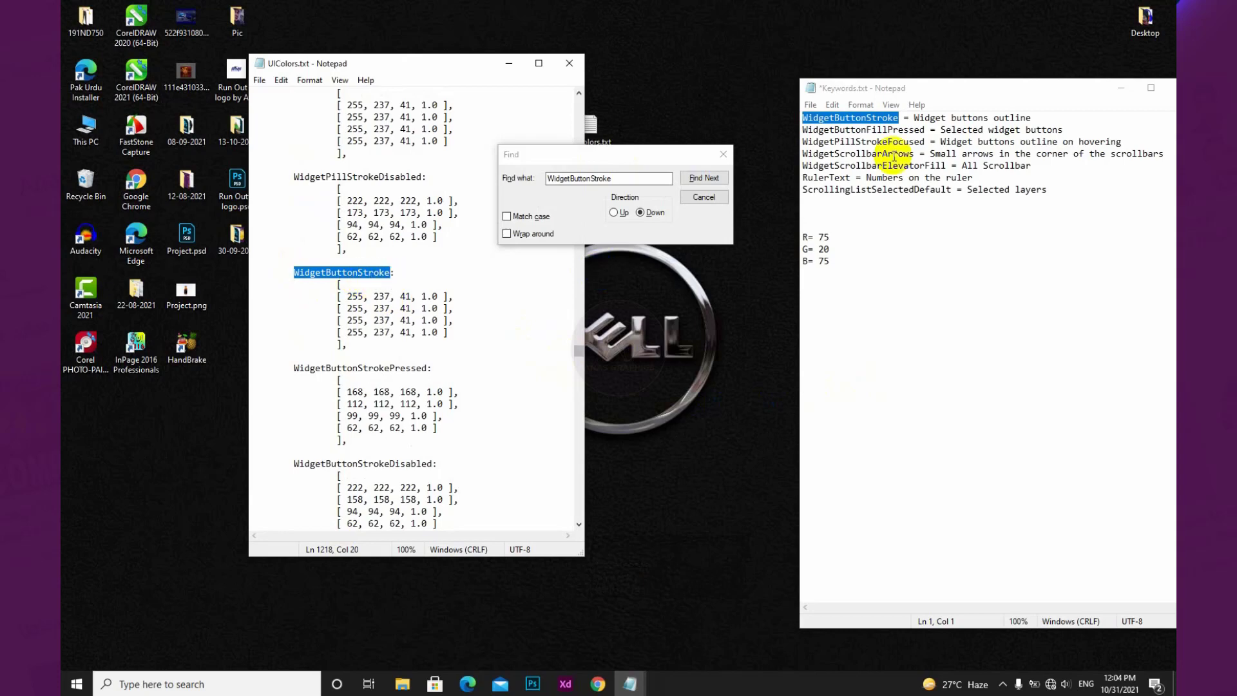
Set the RGB values in the first row of the WidgetButtonStroke entry to 75, 20, 75.
click(364, 296)
key(BackSpace)
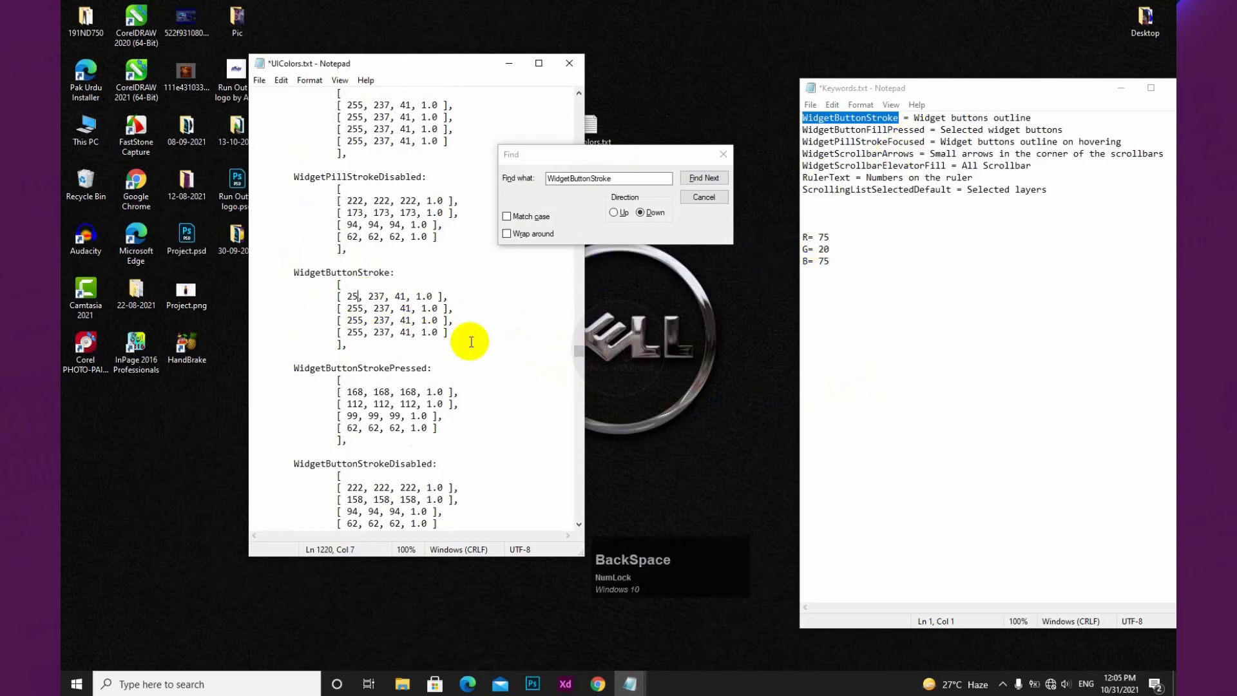
text(75)
key(BackSpace)
key(BackSpace)
text(2)
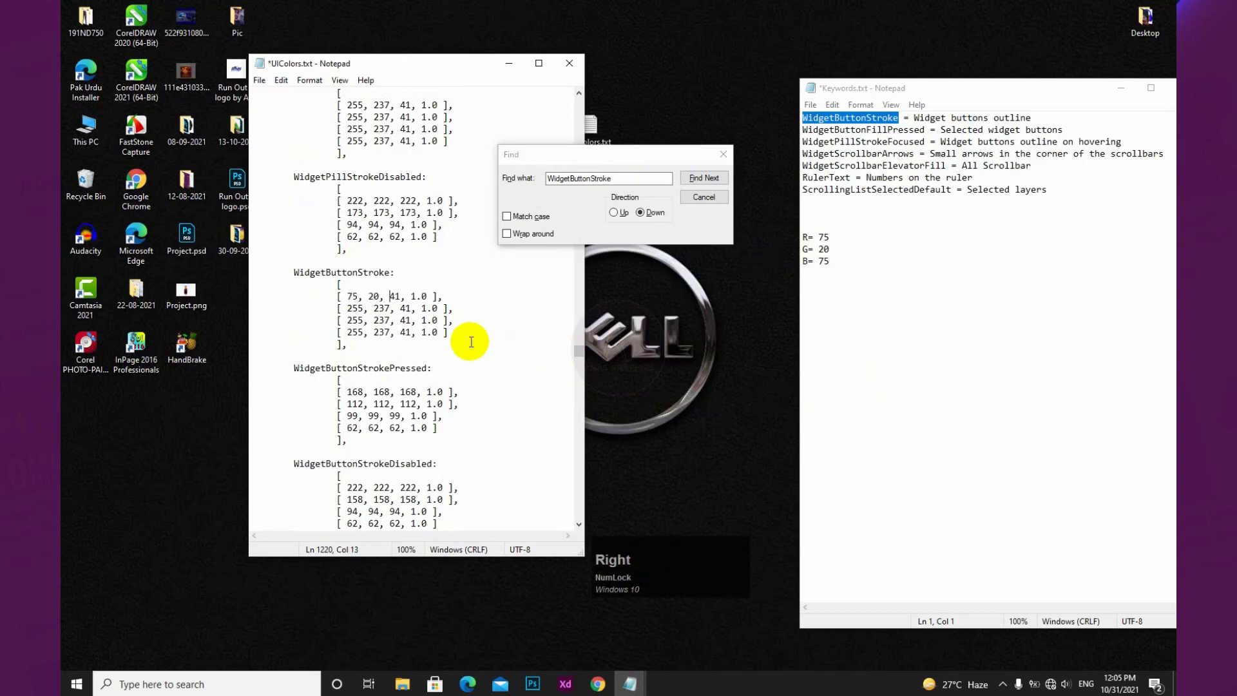
key(BackSpace)
key(BackSpace)
text(7)
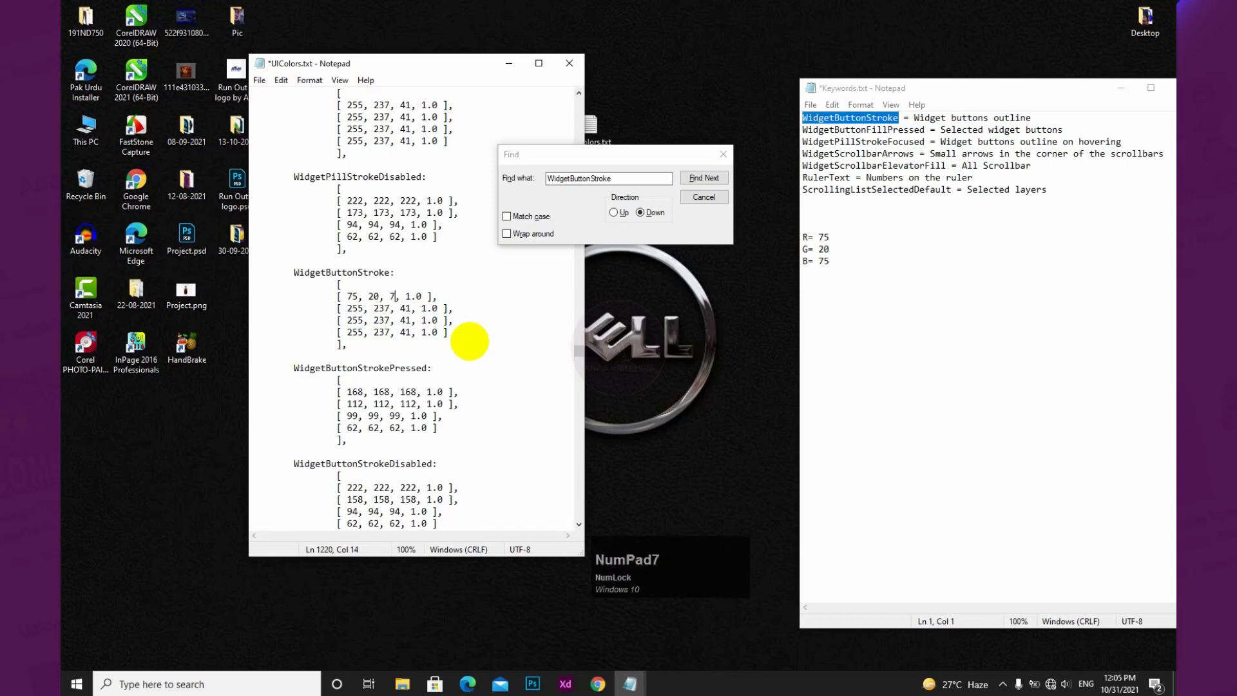
text(5)
Copy 75, 20, 75 from the first WidgetButtonStroke row over the RGB values of its other three rows.
key(shift)
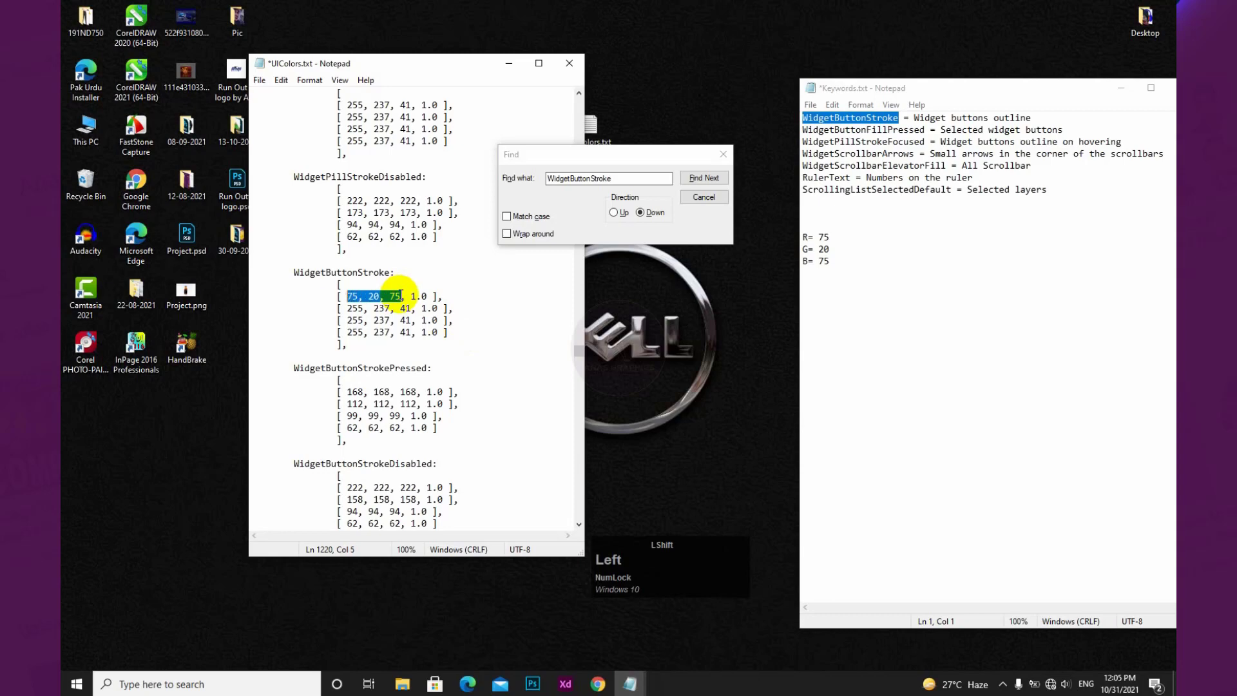
key(Down)
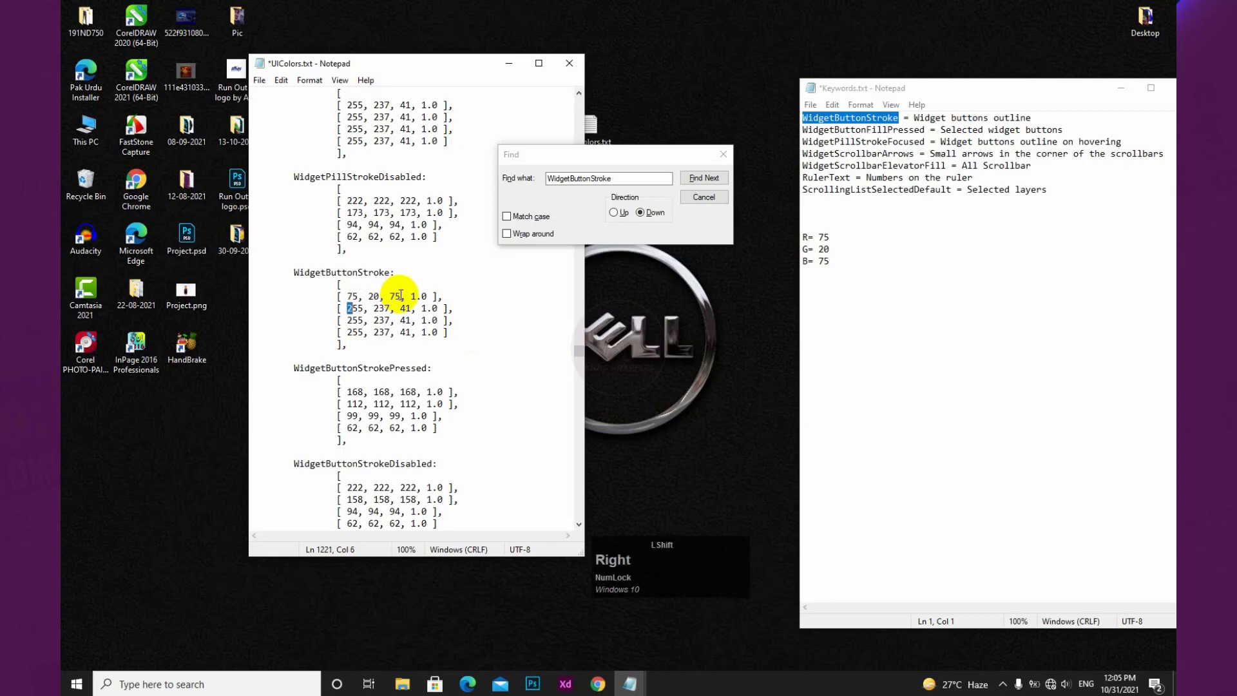
text(75, 20, 75)
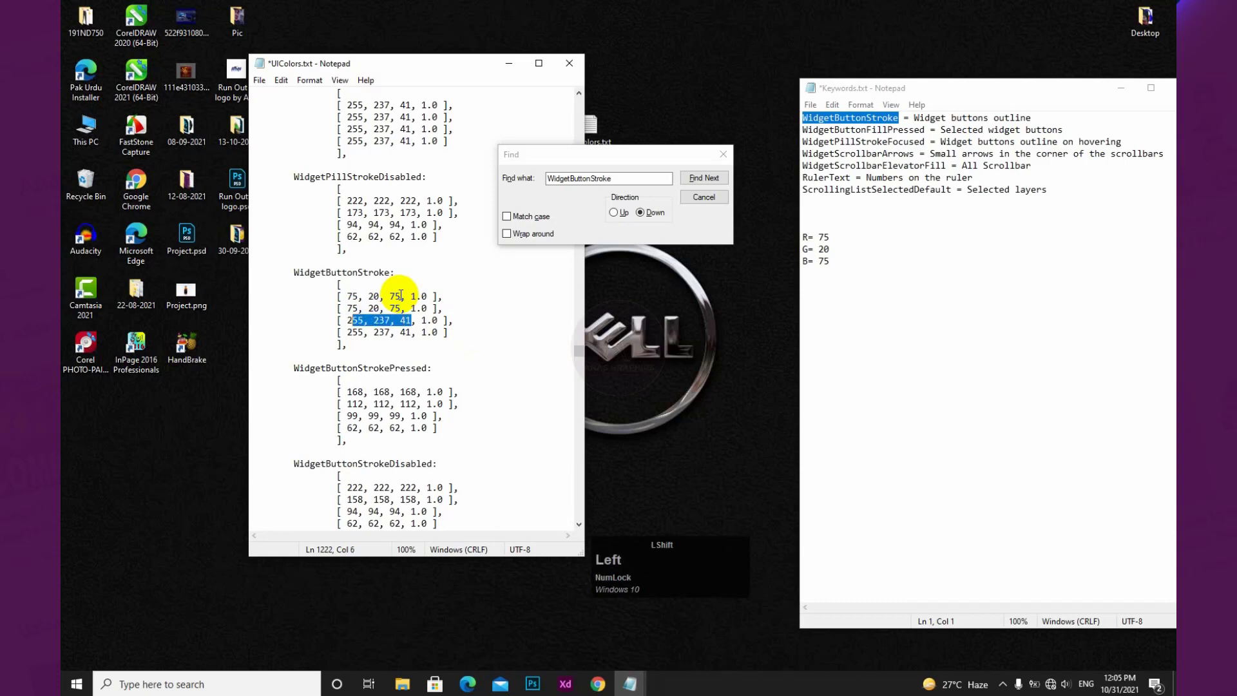
text(75, 20, 75)
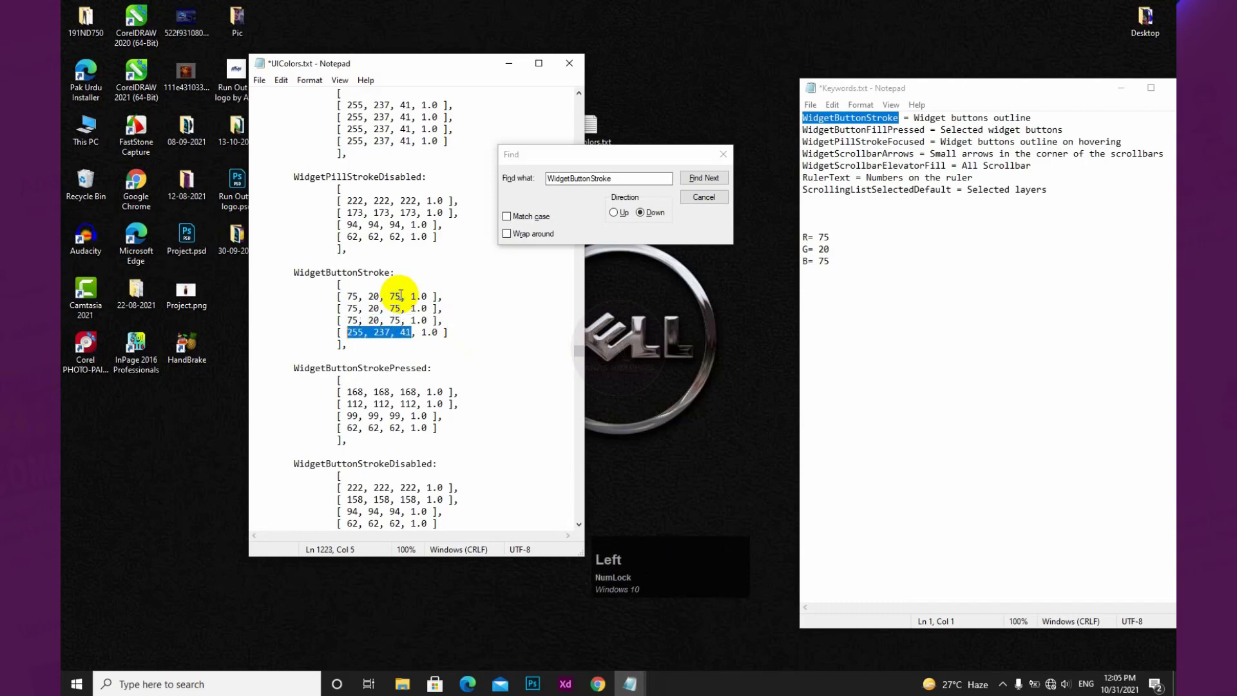
text(75, 20, 75)
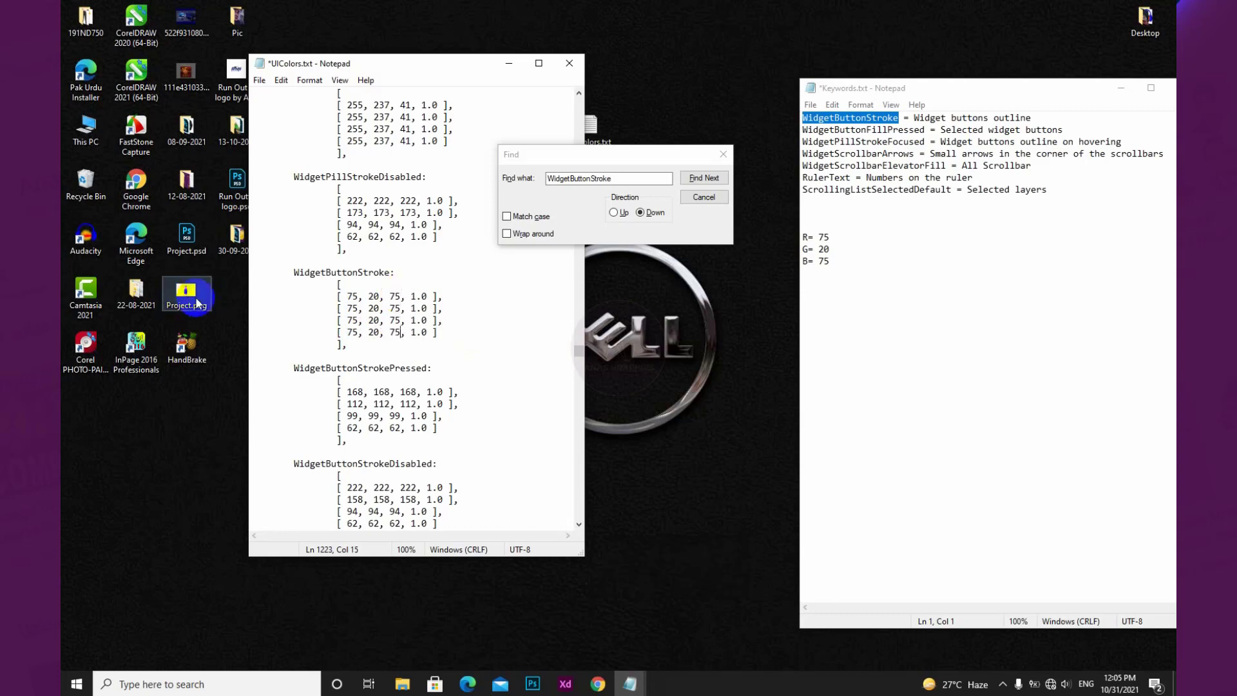
Copy the whole bracketed color block under WidgetButtonStroke, from the opening bracket to the closing bracket and comma.
click(337, 284)
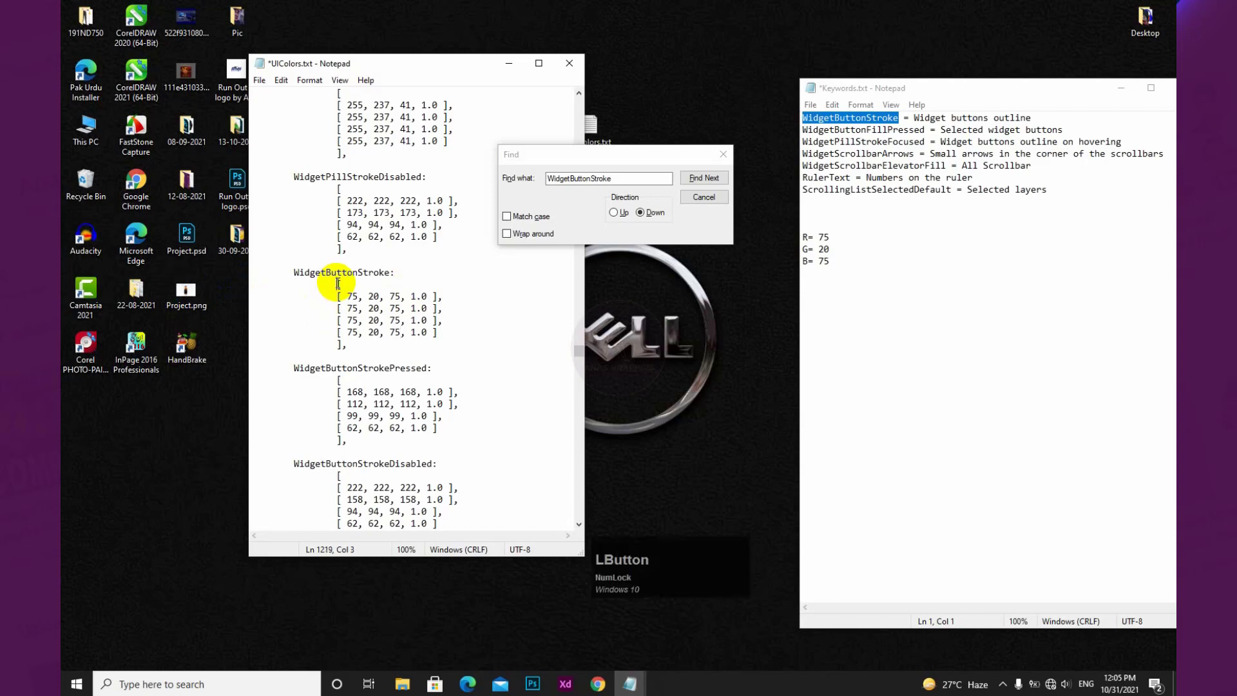
key(shift+Down)
key(shift+Down)
key(shift+Down)
key(shift+Down)
key(shift+Down)
key(shift+Down)
key(ctrl+c)
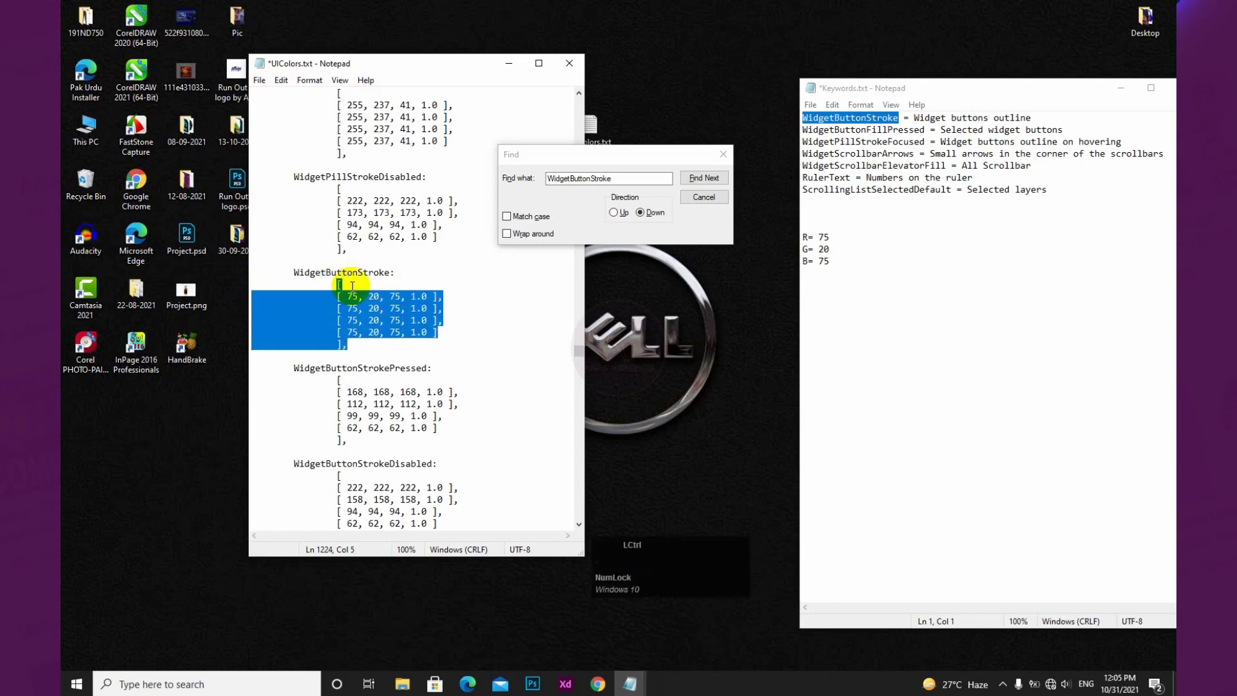
Paste the copied color block into Keywords.txt below the B= 75 line, leaving two blank lines between.
click(821, 284)
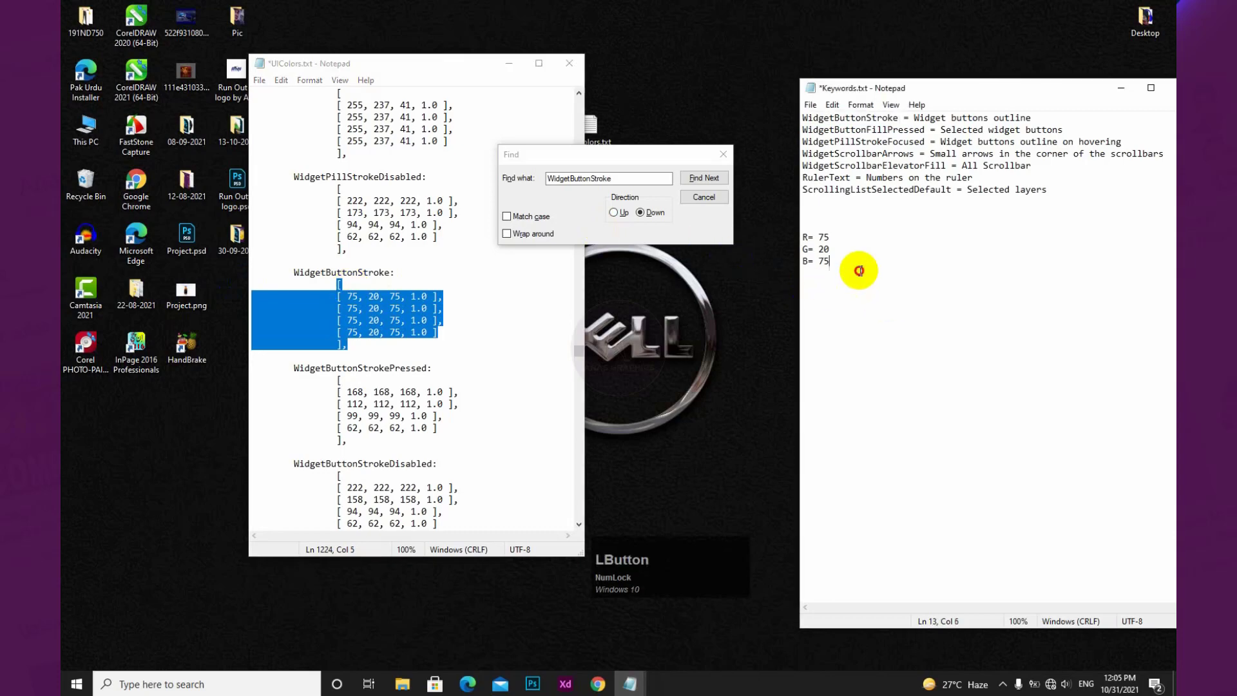
key(Return)
key(Return)
key(Return)
key(ctrl)
key(ctrl+v)
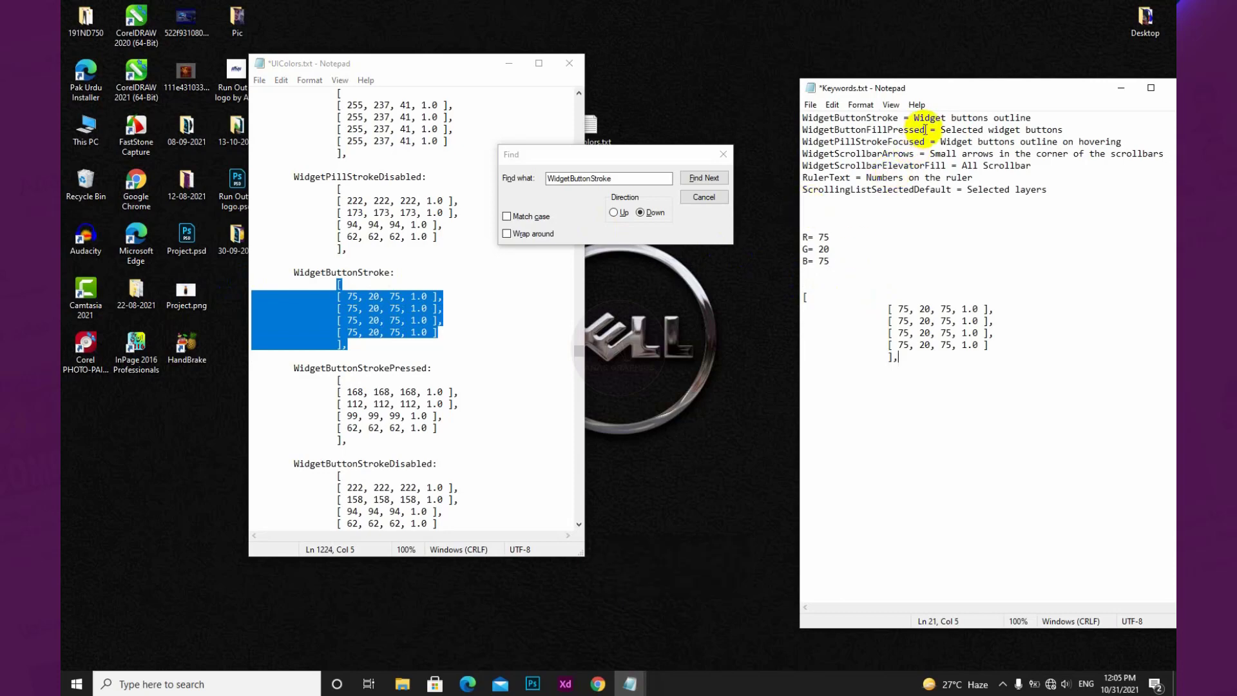
Copy the keyword WidgetButtonFillPressed from Keywords.txt and find its entry in UIColors.txt.
drag(924, 129, 801, 131)
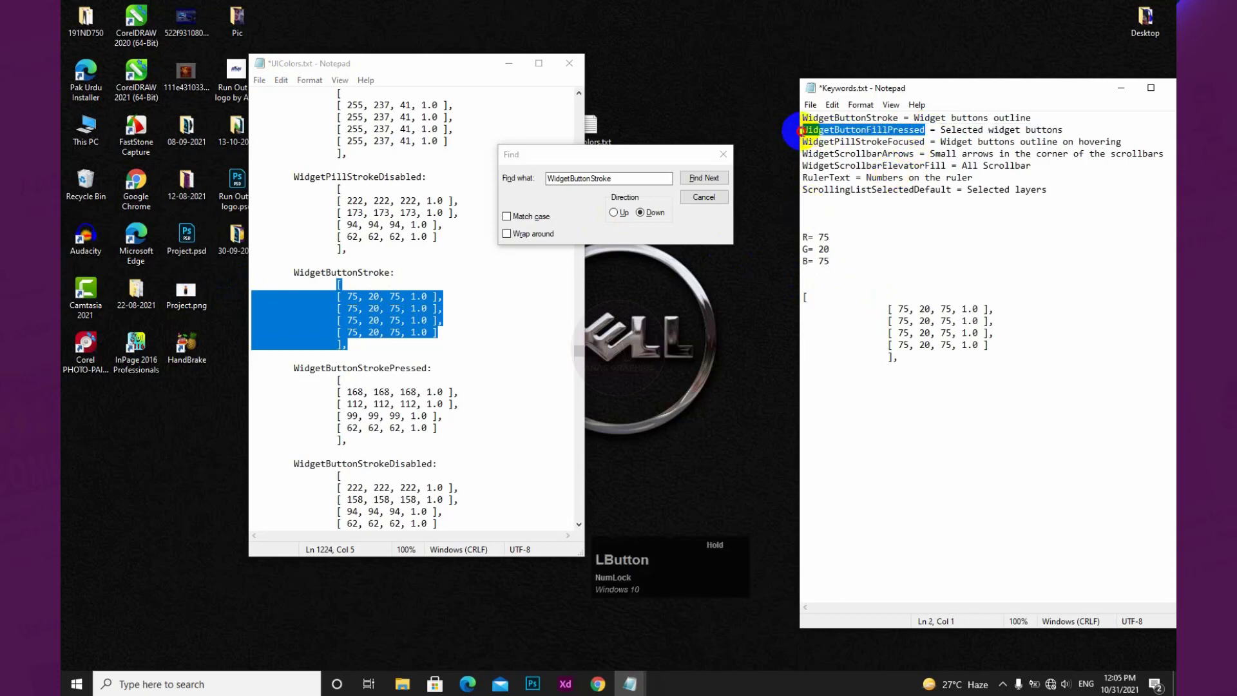
key(ctrl+c)
click(613, 176)
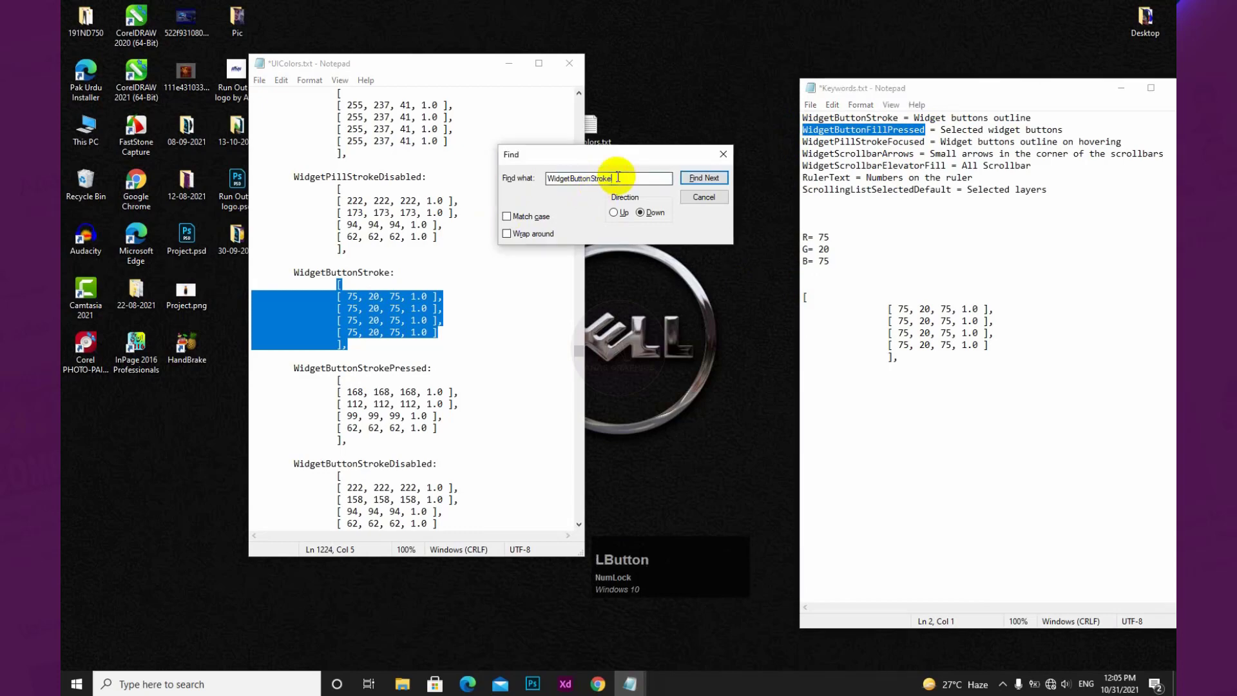
key(ctrl+a)
key(ctrl+v)
click(699, 179)
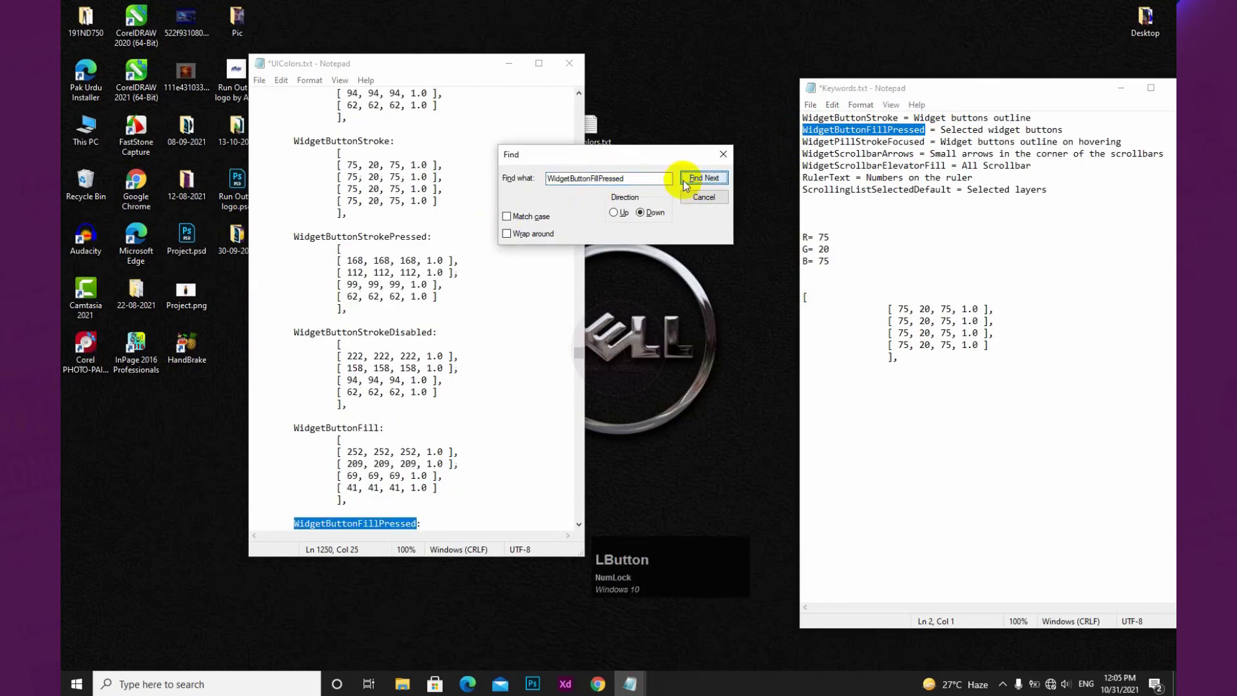
click(578, 524)
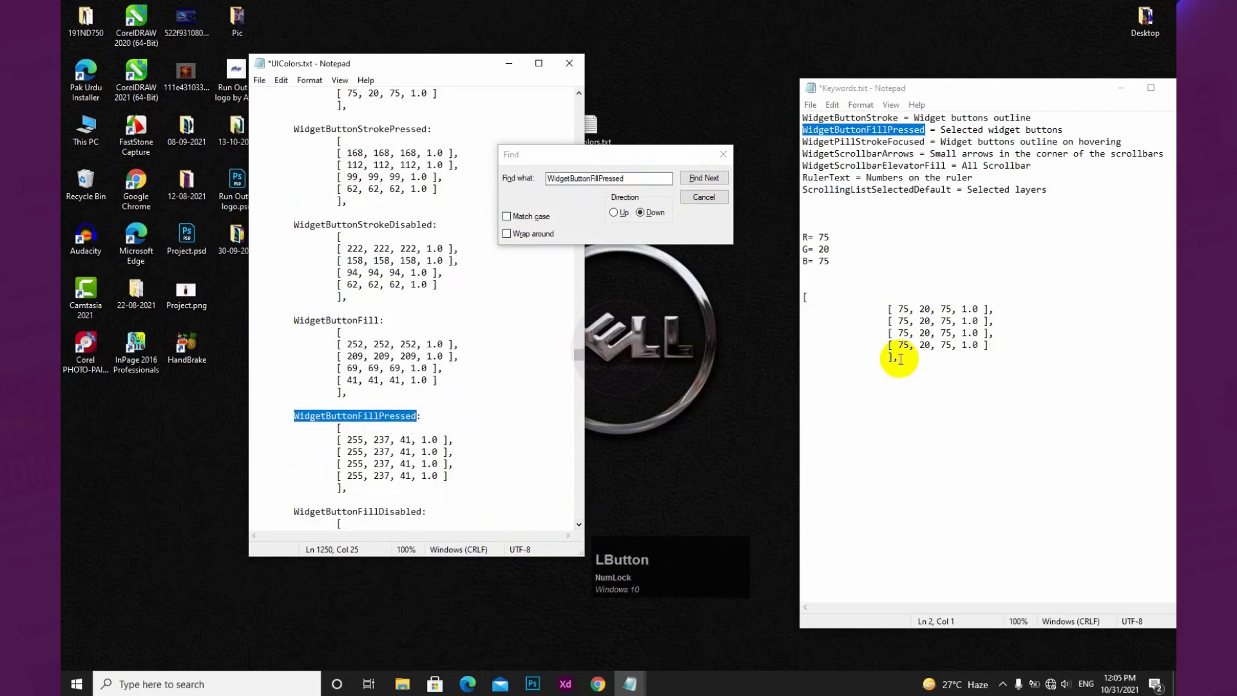
Replace the bracketed color block under WidgetButtonFillPressed with the 75, 20, 75 block copied from Keywords.txt.
drag(901, 359, 802, 297)
key(ctrl+c)
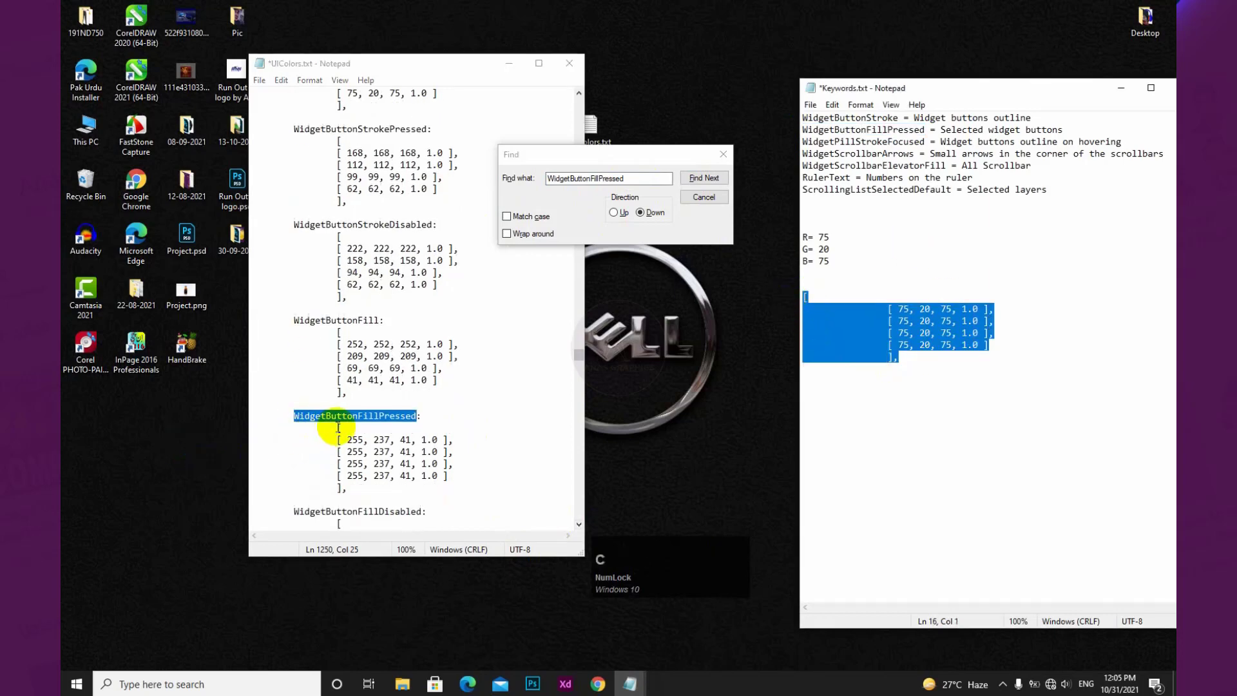
drag(338, 427, 349, 485)
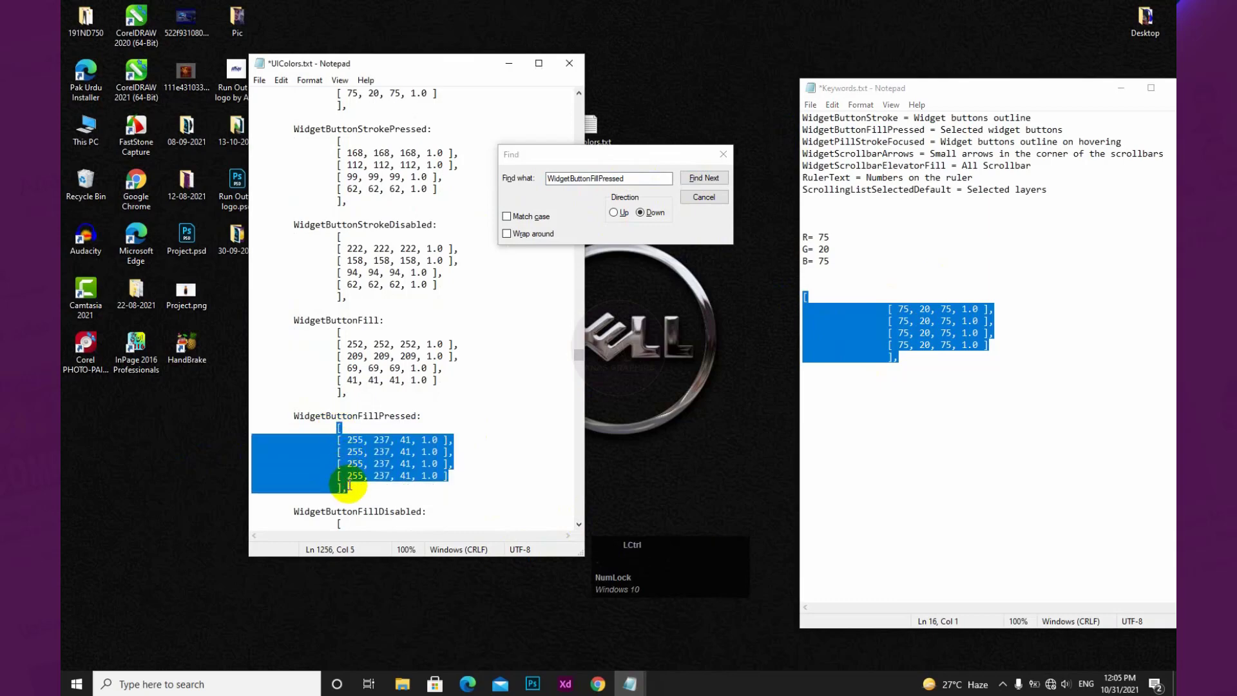
key(ctrl+v)
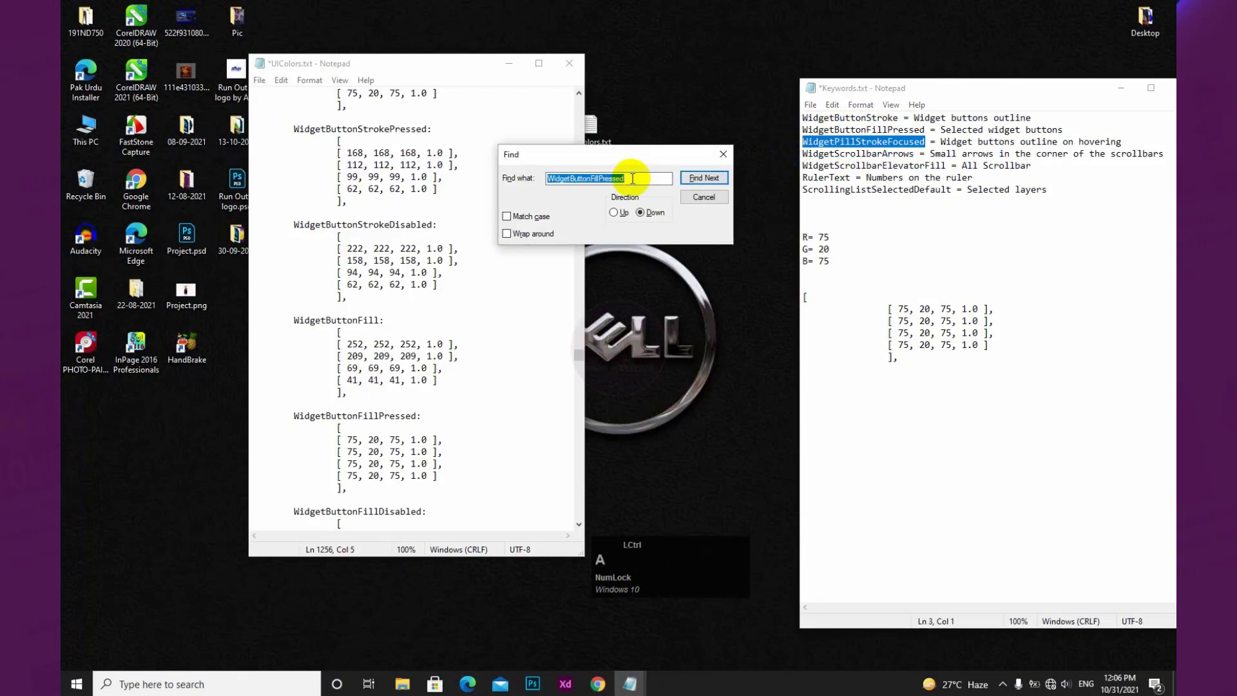
Find WidgetPillStrokeFocused by searching upward in UIColors.txt and replace its bracketed color block with the 75, 20, 75 block from Keywords.txt.
click(613, 213)
click(704, 178)
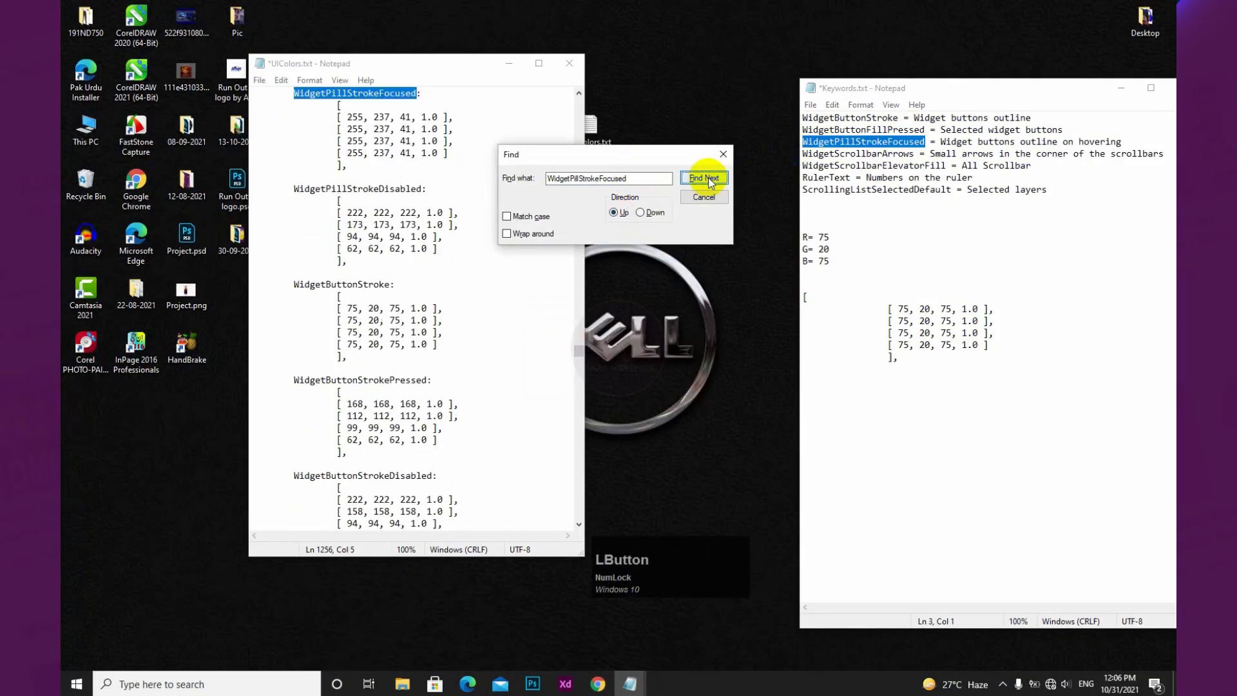
drag(805, 297, 884, 356)
key(ctrl+c)
drag(337, 105, 349, 167)
key(ctrl+v)
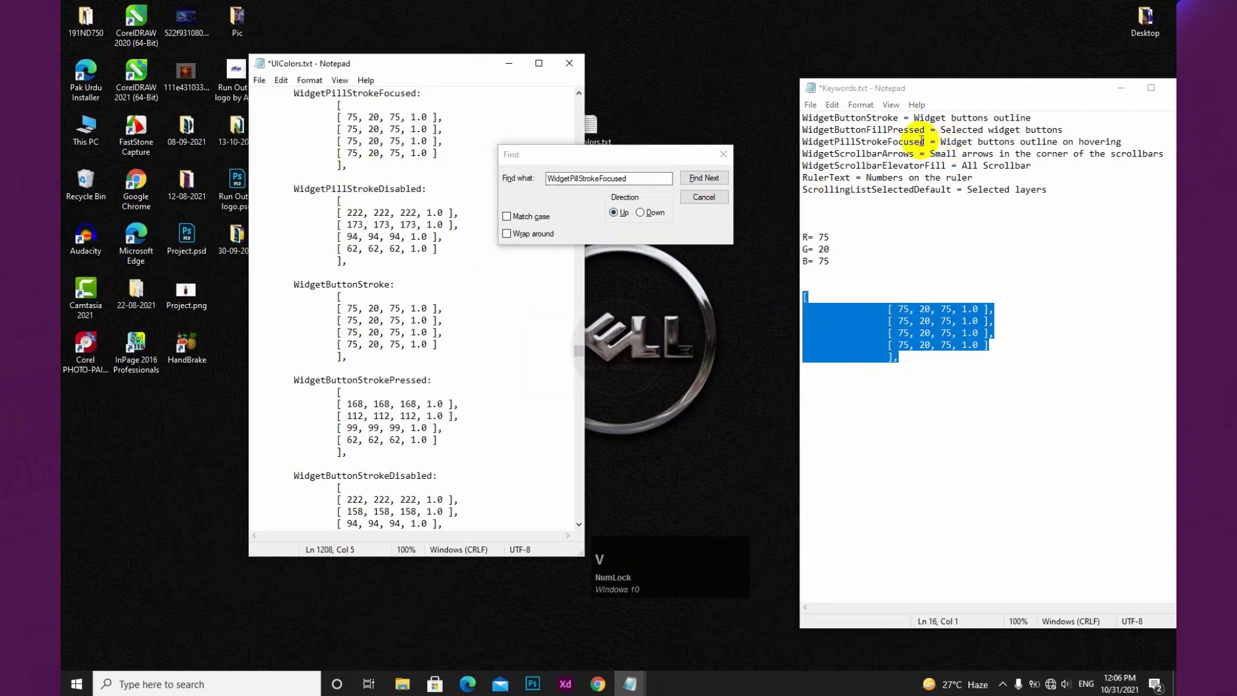
Find WidgetScrollbarArrows by searching downward in UIColors.txt and replace its bracketed color block with the 75, 20, 75 block.
drag(914, 154, 780, 150)
key(ctrl+f)
click(640, 213)
click(704, 178)
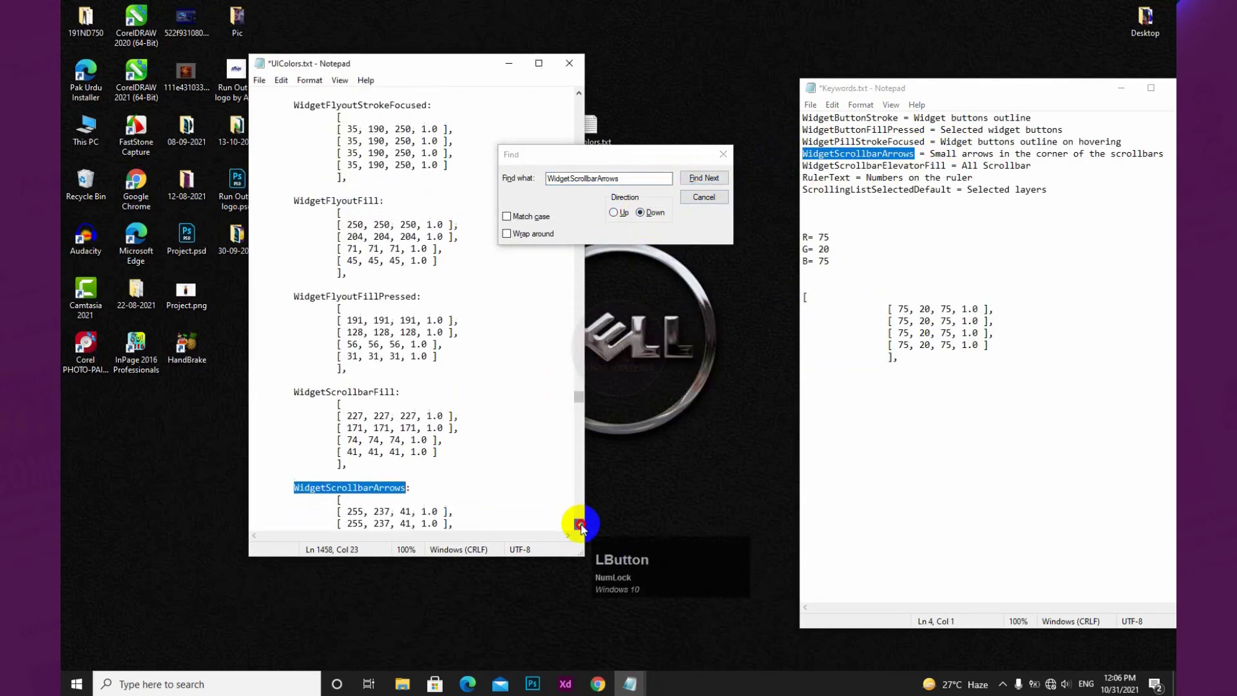
scroll(574, 520, down, 3)
drag(805, 297, 892, 359)
key(ctrl+c)
drag(253, 404, 456, 464)
key(ctrl+v)
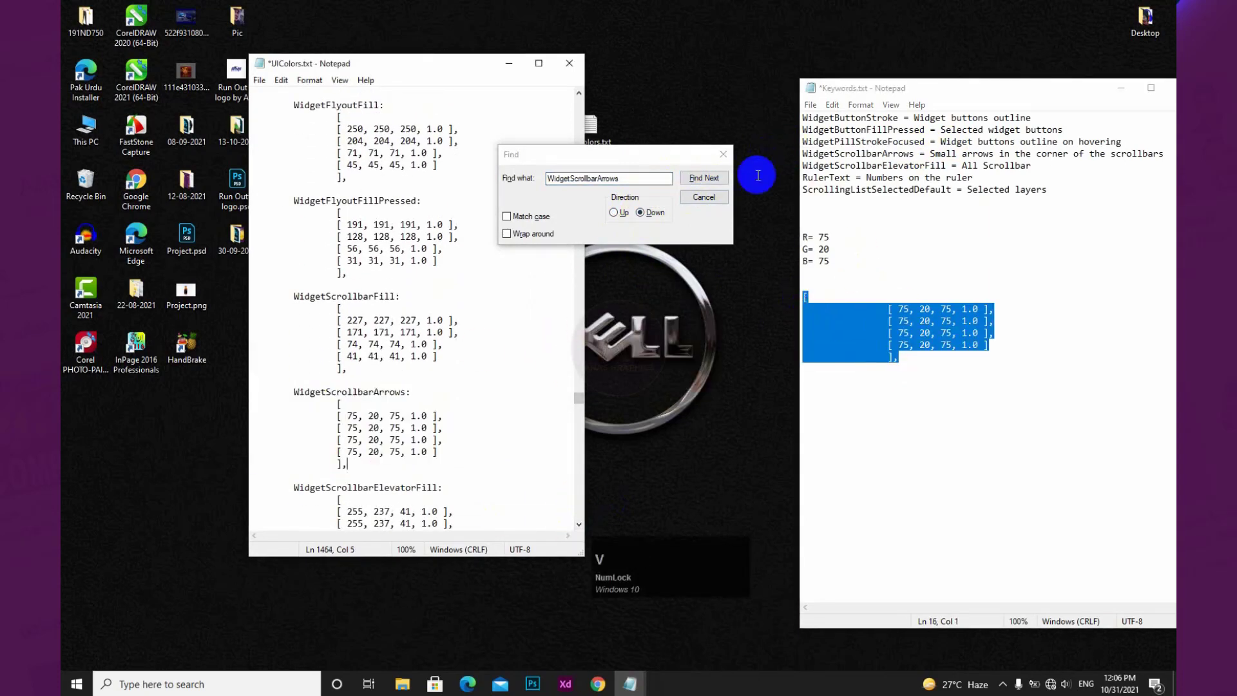
Find WidgetScrollbarElevatorFill in UIColors.txt and replace its bracketed color block with the 75, 20, 75 block from Keywords.txt.
drag(946, 166, 803, 165)
key(ctrl+c)
double_click(628, 176)
key(ctrl+v)
click(704, 177)
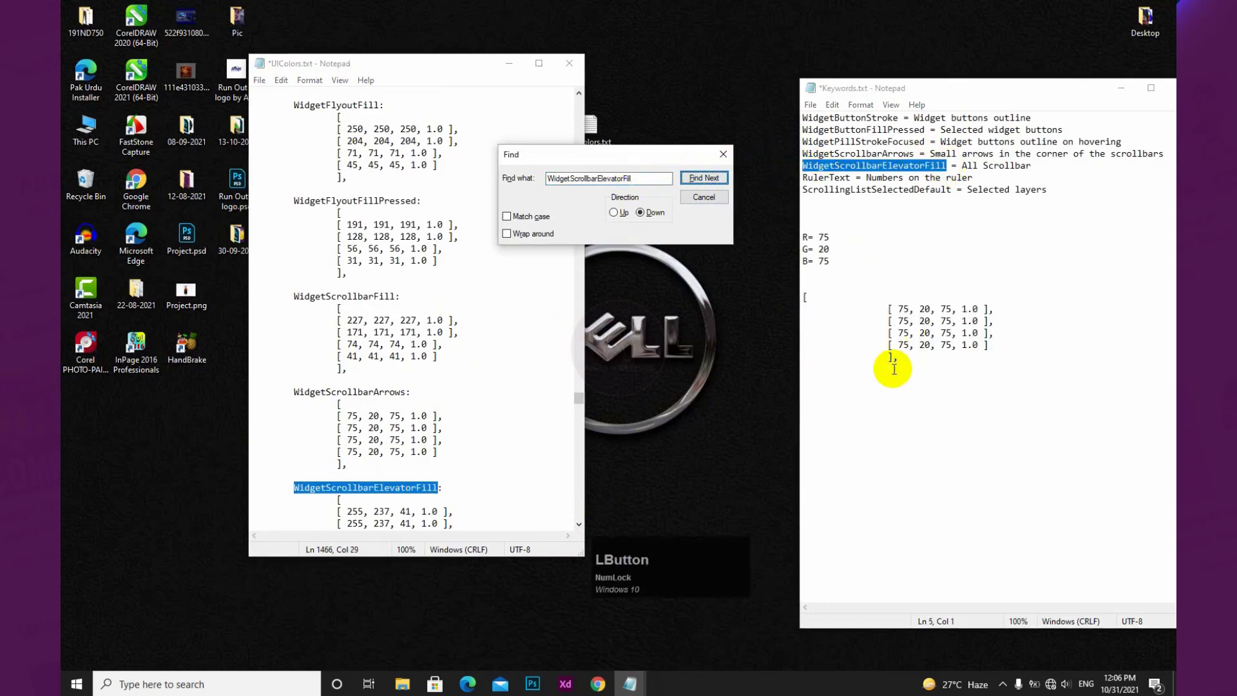
drag(897, 358, 805, 297)
key(ctrl+c)
scroll(567, 503, down, 2)
drag(253, 428, 454, 488)
key(ctrl+v)
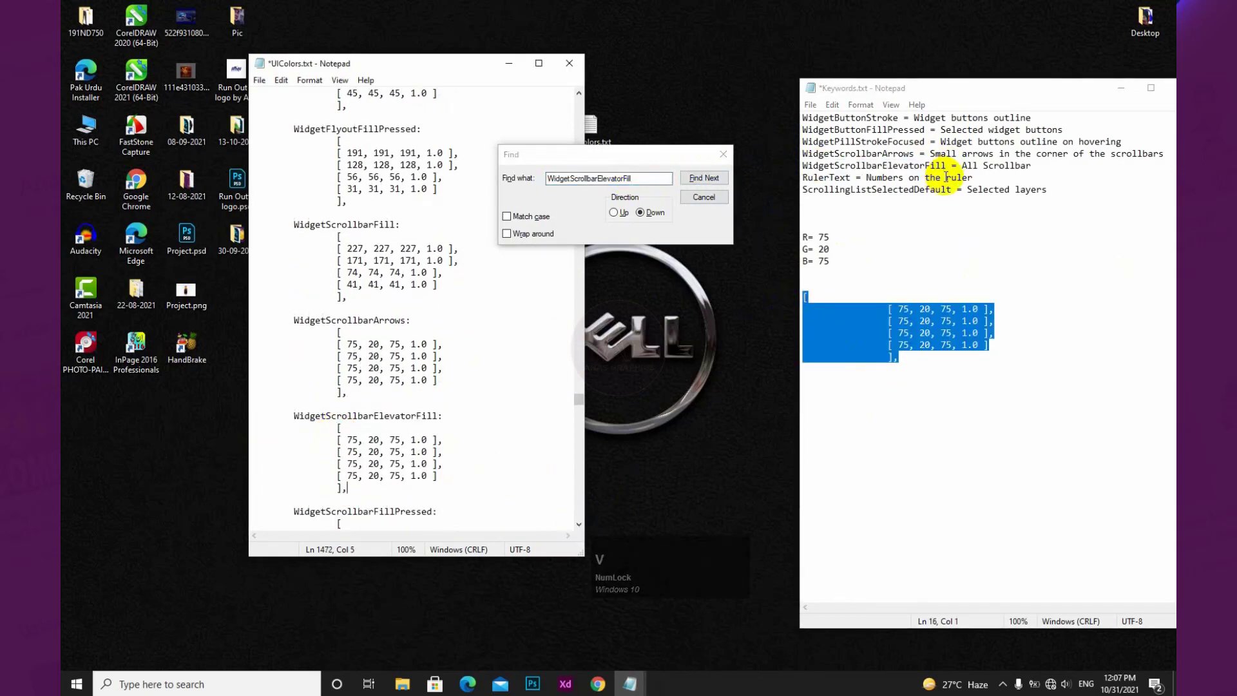
Find RulerText by searching upward in UIColors.txt and replace its bracketed color block with the 75, 20, 75 block.
drag(851, 178, 765, 177)
key(ctrl+c)
double_click(628, 177)
key(ctrl+v)
click(613, 212)
click(704, 178)
drag(898, 359, 805, 296)
drag(348, 165, 342, 105)
key(ctrl+v)
Find ScrollingListSelectedDefault in UIColors.txt and replace its bracketed color block with the 75, 20, 75 block from Keywords.txt.
drag(951, 189, 804, 189)
key(ctrl+c)
double_click(583, 179)
key(ctrl+v)
click(704, 178)
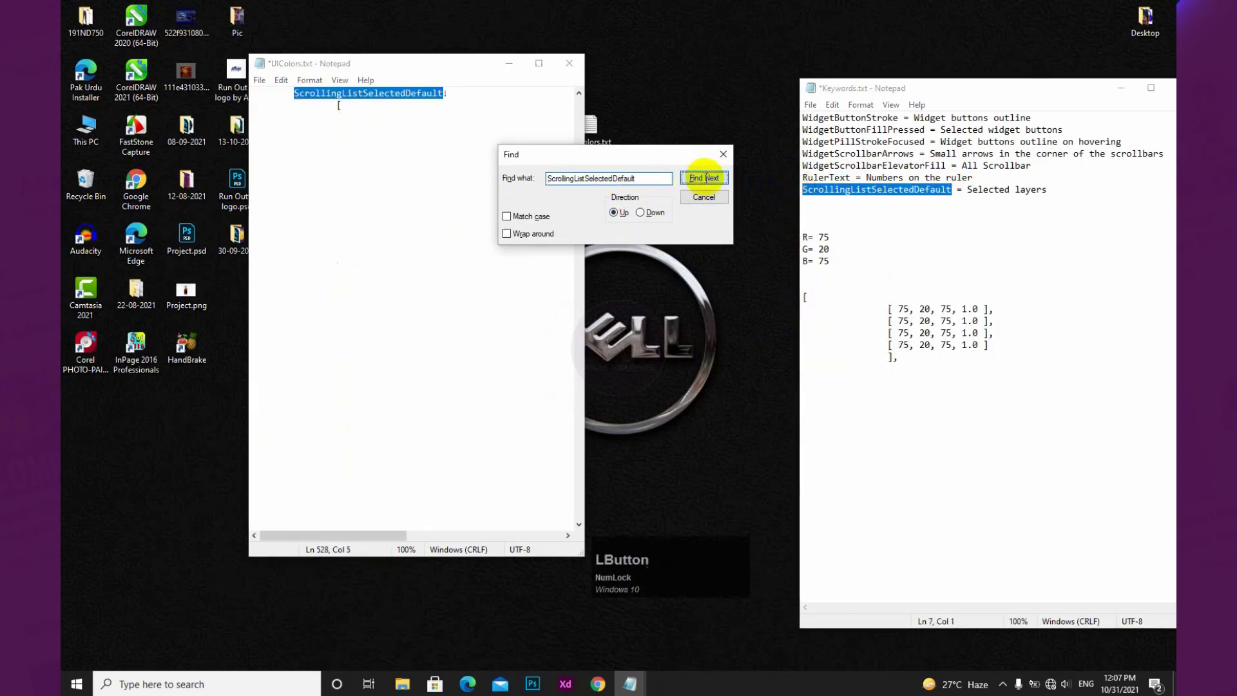
drag(897, 359, 795, 302)
key(ctrl+c)
drag(338, 105, 349, 167)
key(ctrl+v)
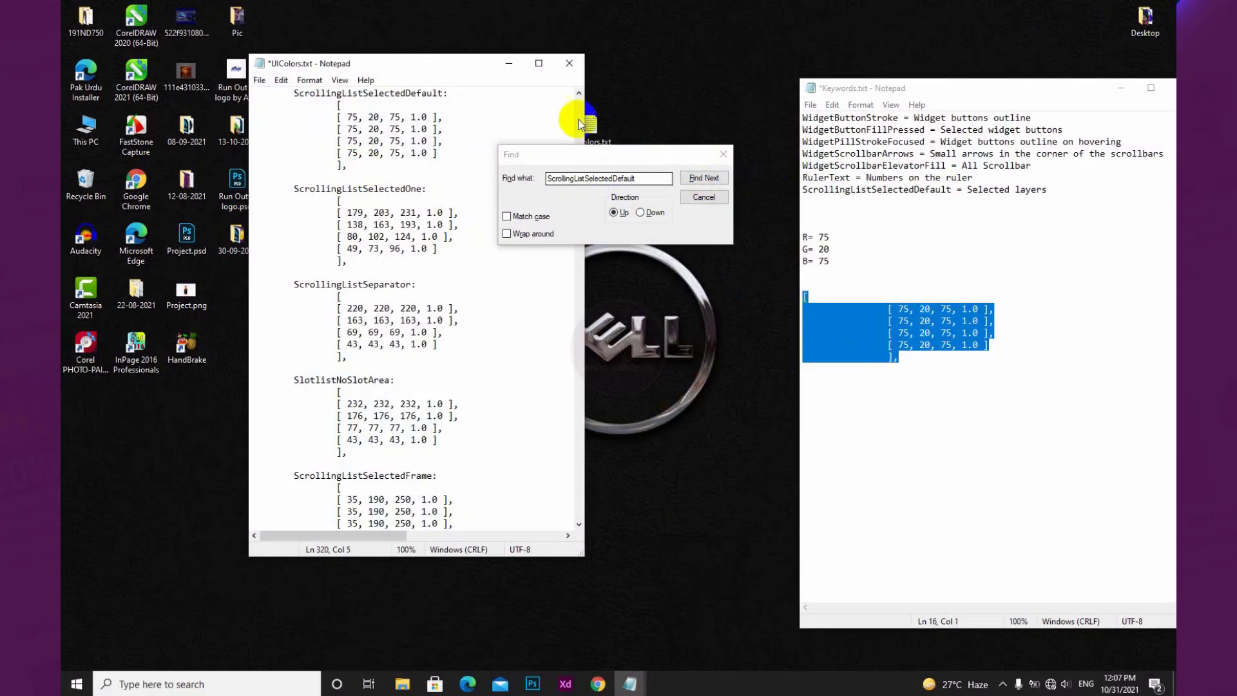
Close the search dialog, then save and close UIColors.txt.
click(710, 199)
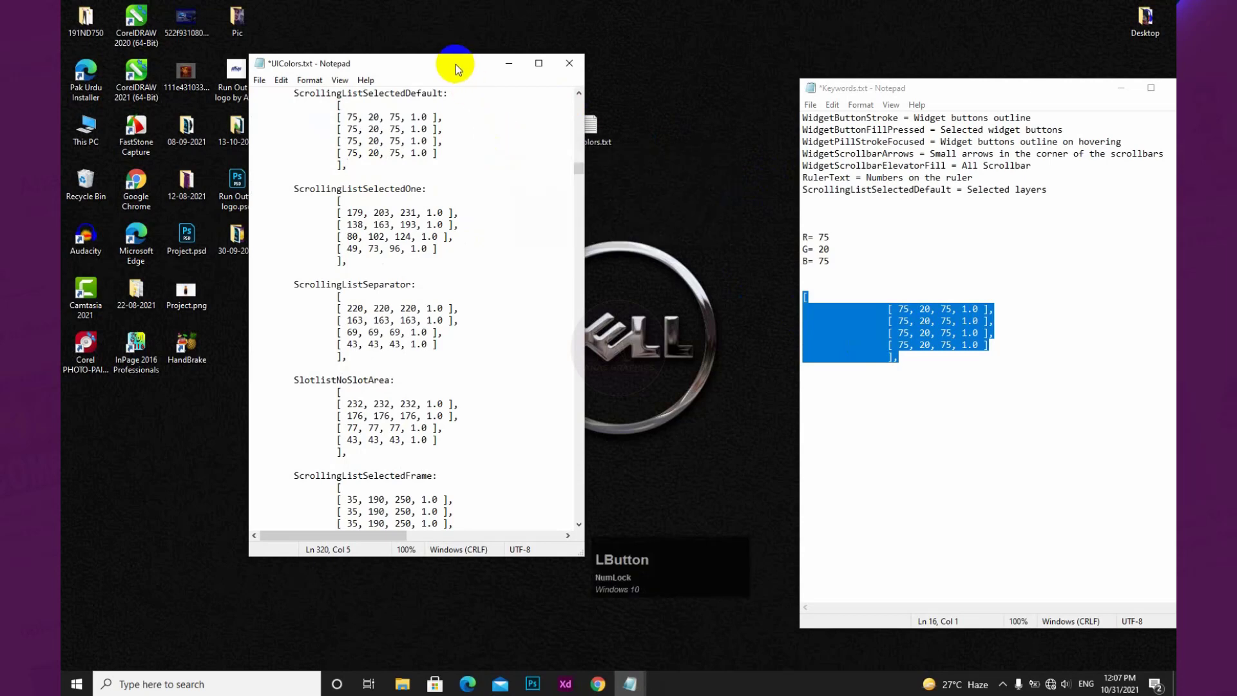
click(257, 82)
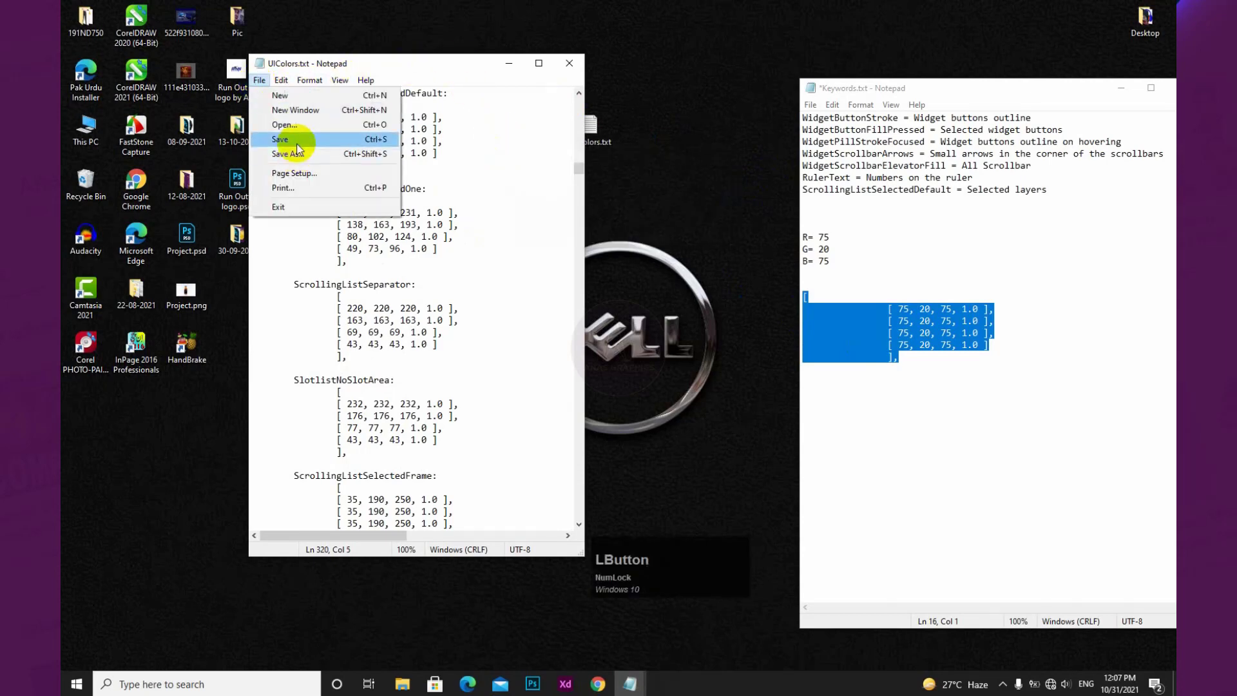
click(290, 129)
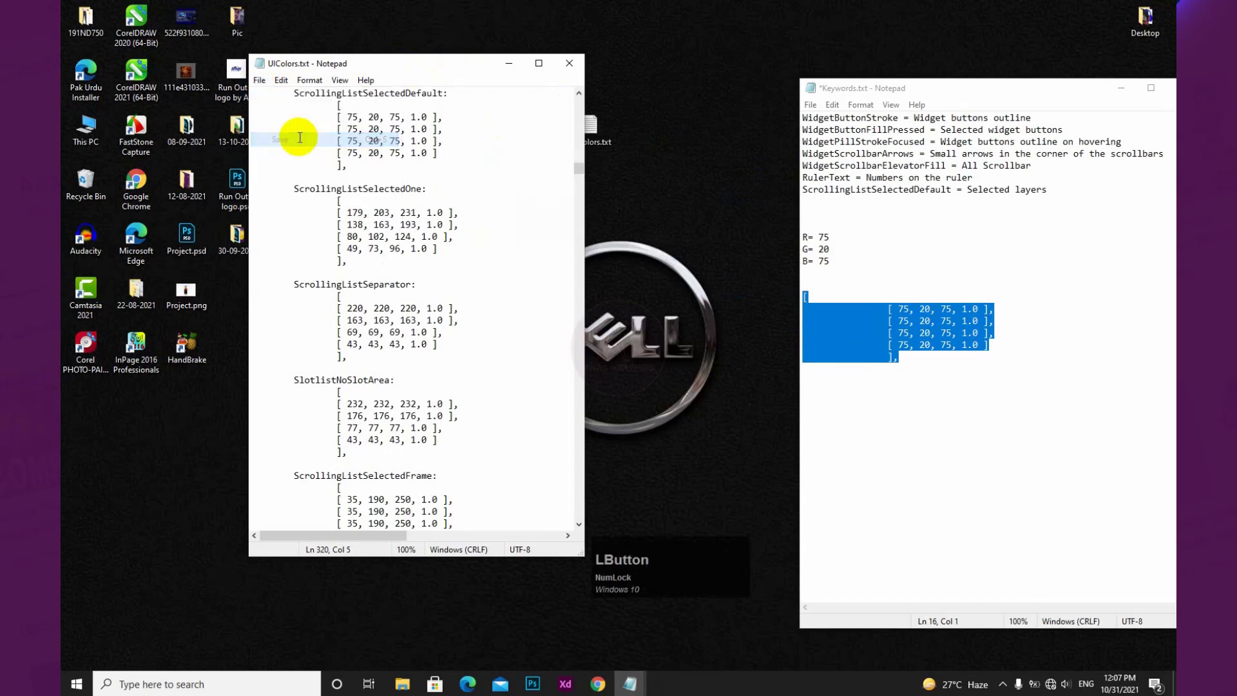
click(563, 65)
Copy UIColors.txt from the desktop and open C:\Program Files\Adobe\Adobe Photoshop CC 2019\Required in File Explorer.
drag(470, 78, 637, 221)
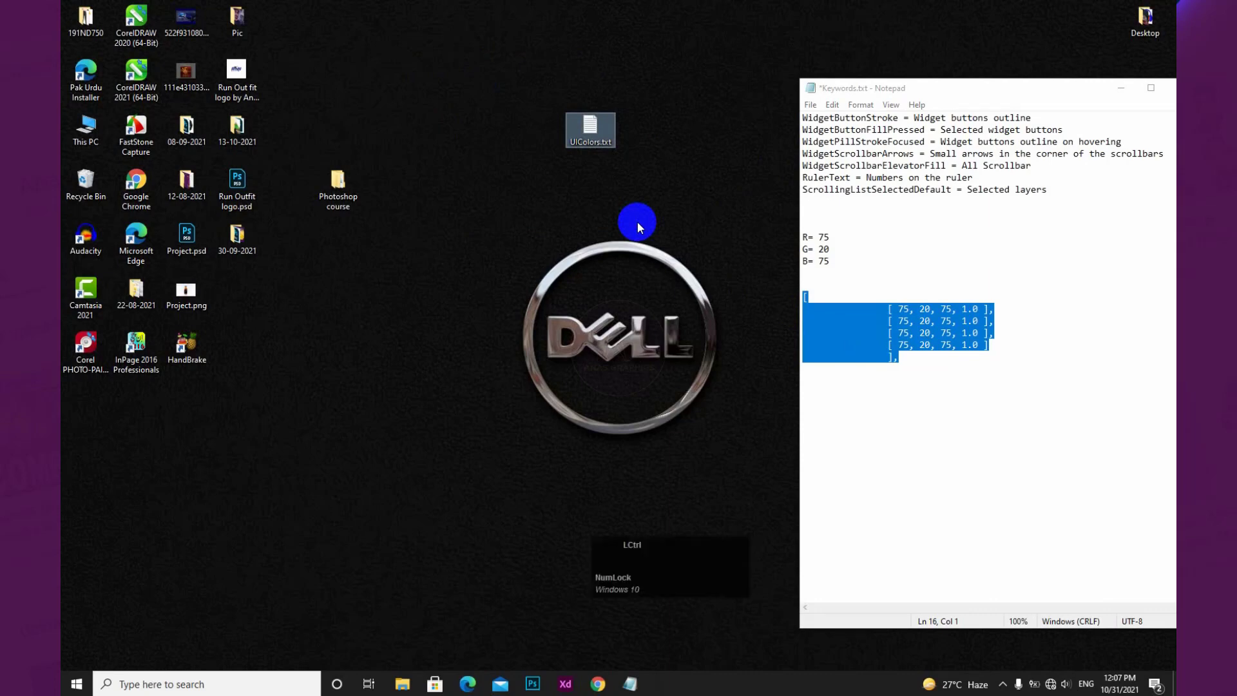
key(super+e)
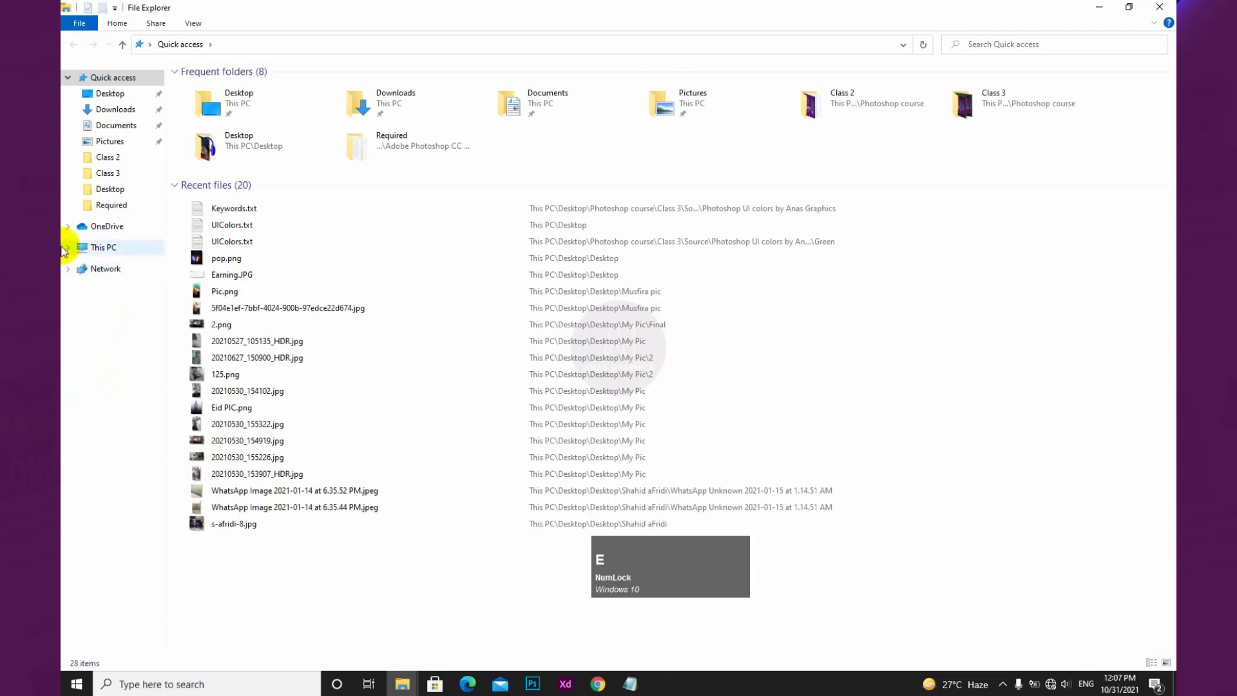
click(67, 248)
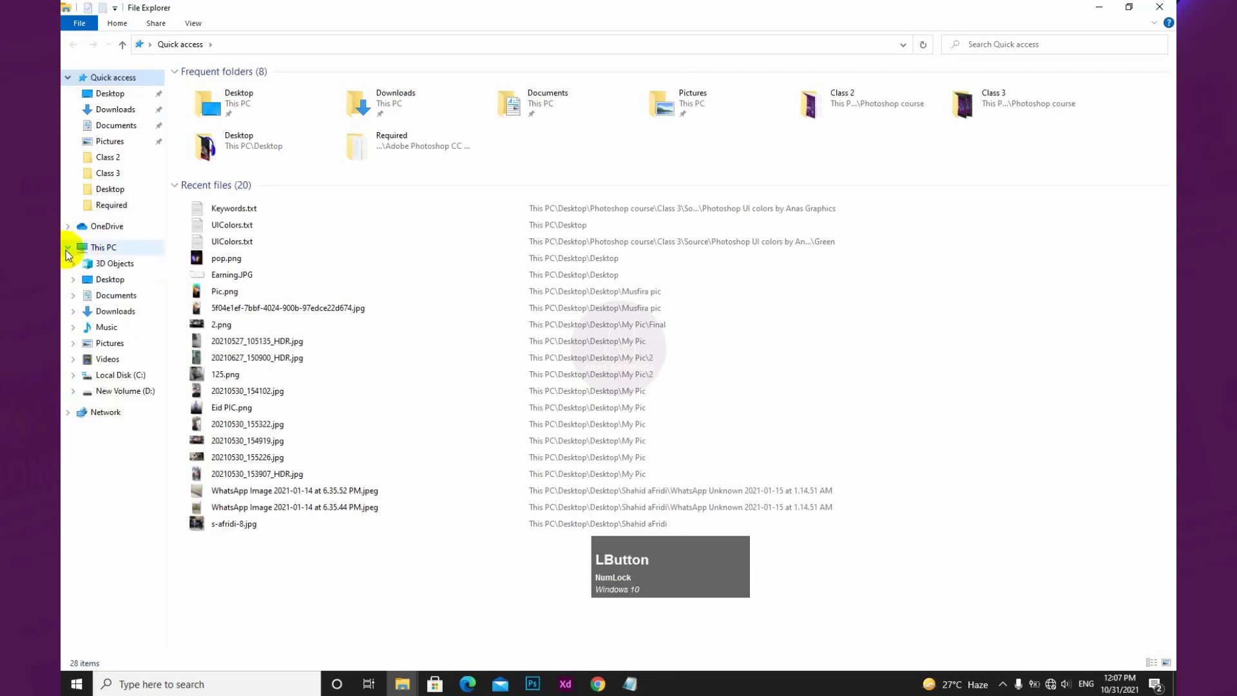
click(107, 261)
click(103, 250)
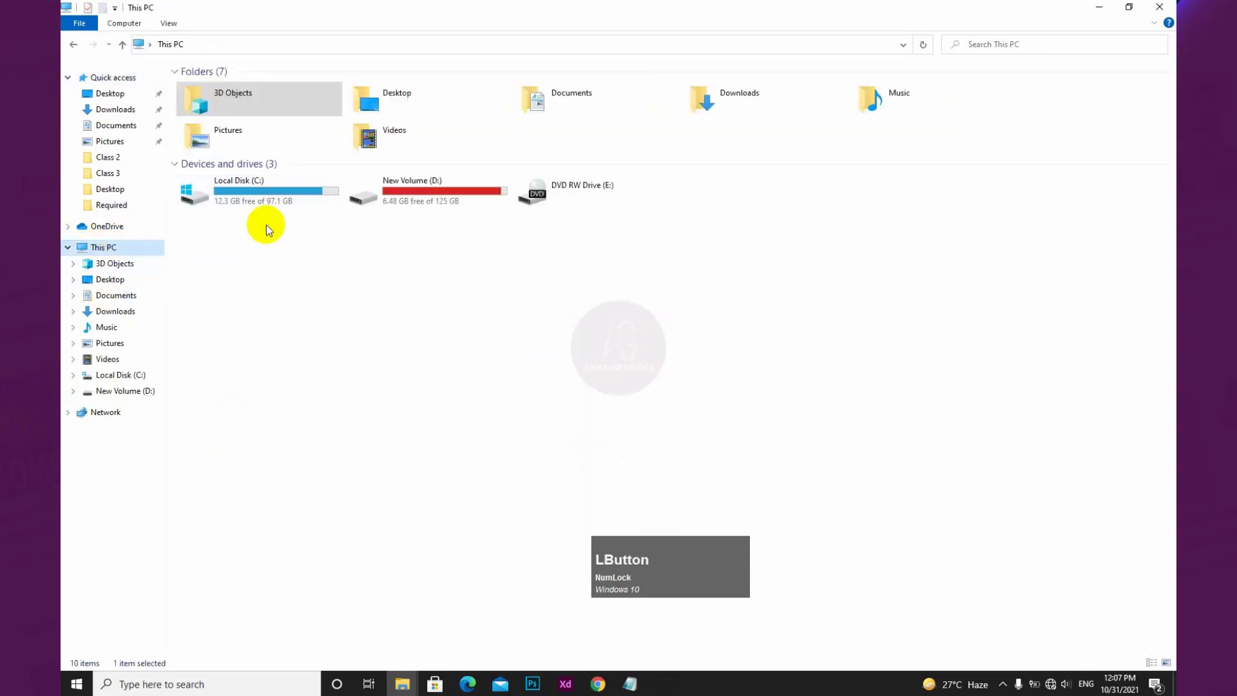
double_click(261, 212)
double_click(238, 113)
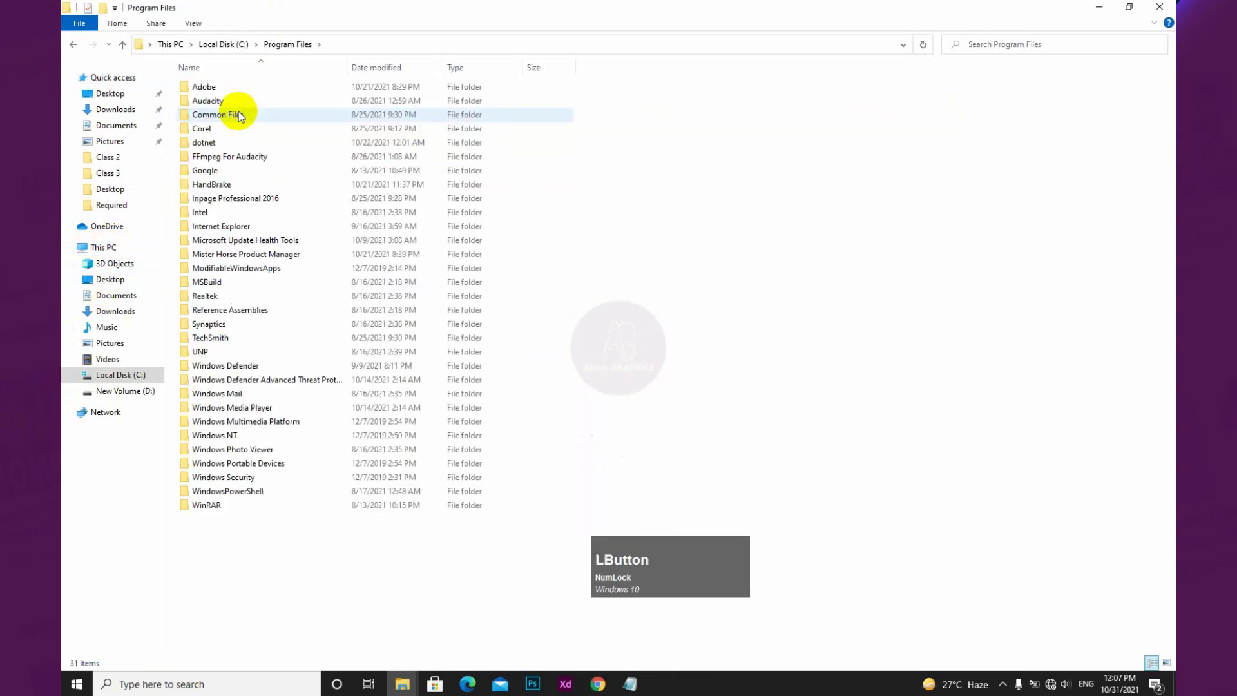
double_click(230, 86)
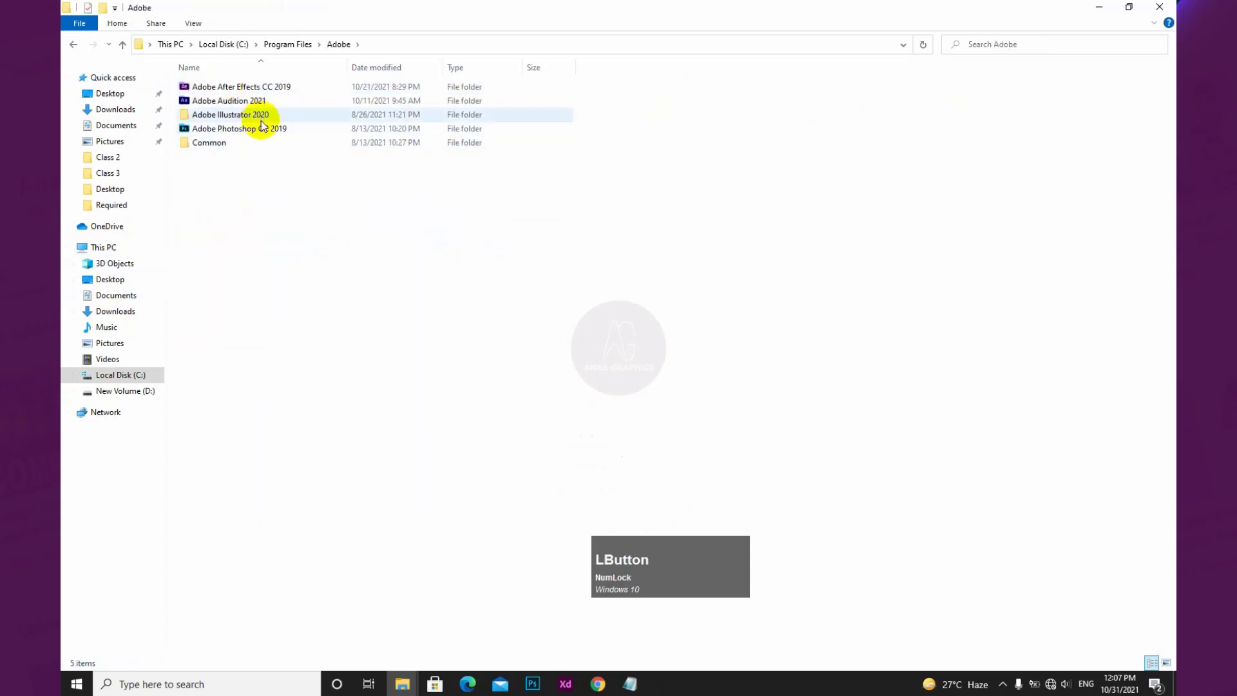
double_click(274, 129)
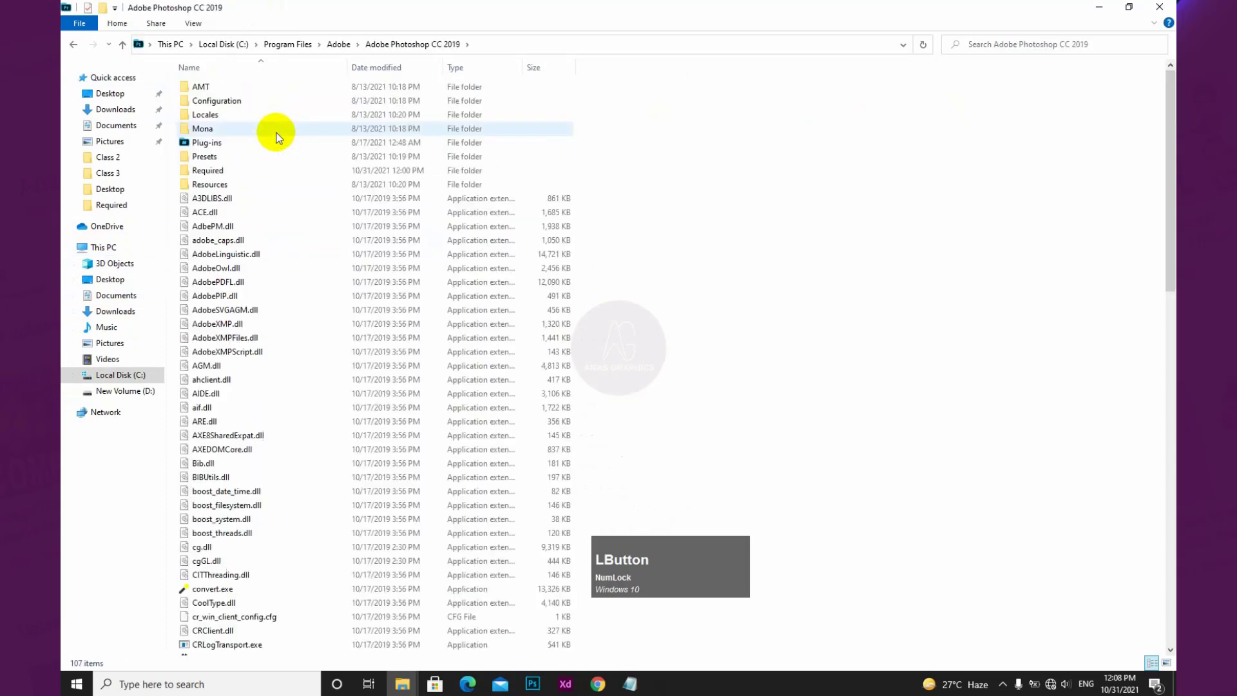
double_click(227, 170)
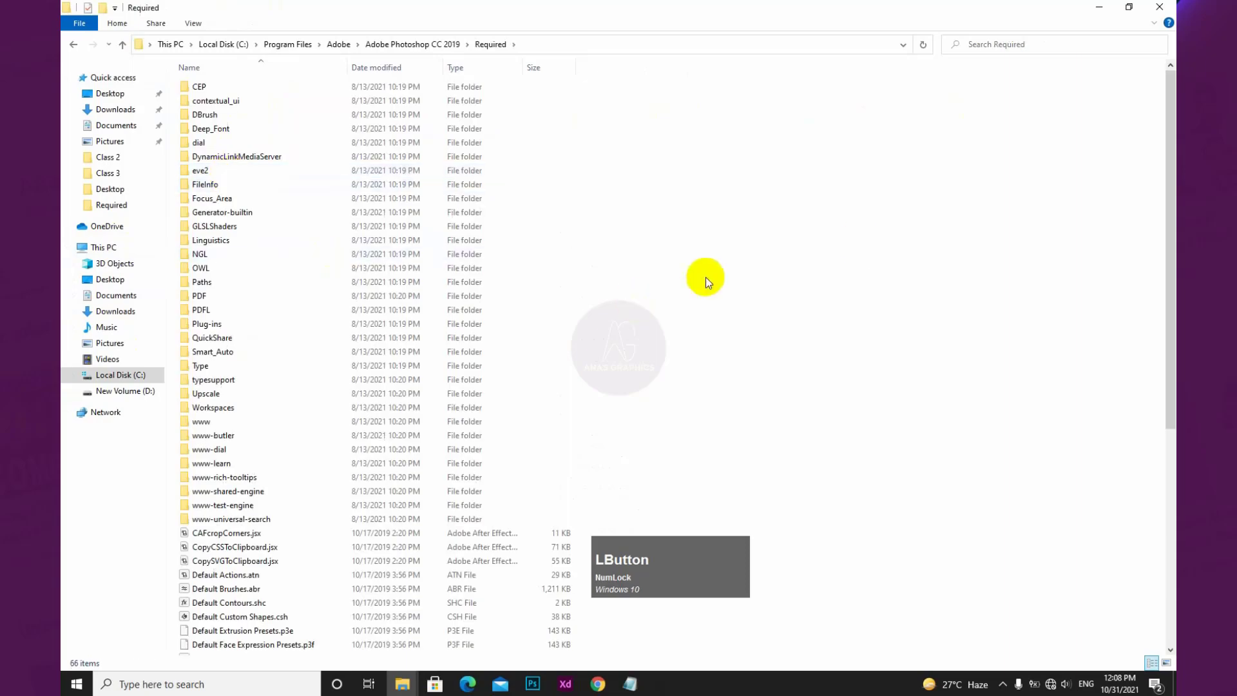
Delete the existing UIColors.txt from the Required folder and paste the edited copy in its place, granting administrator permission.
drag(1171, 161, 1167, 429)
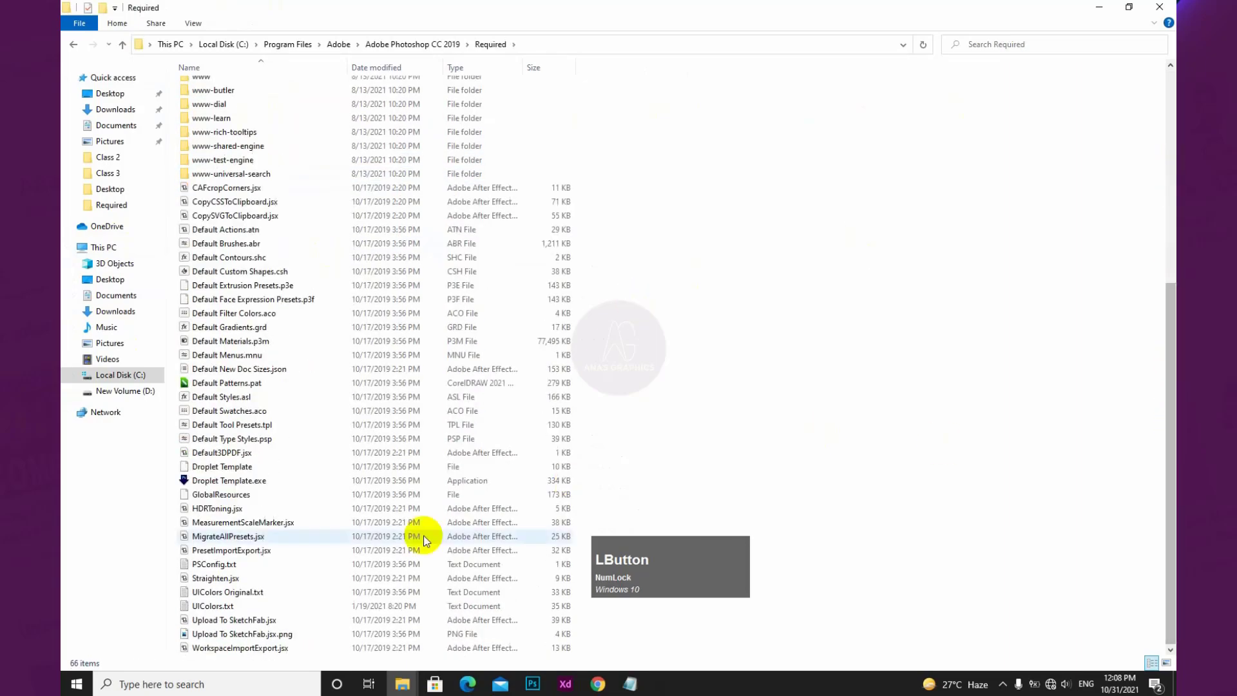
click(208, 604)
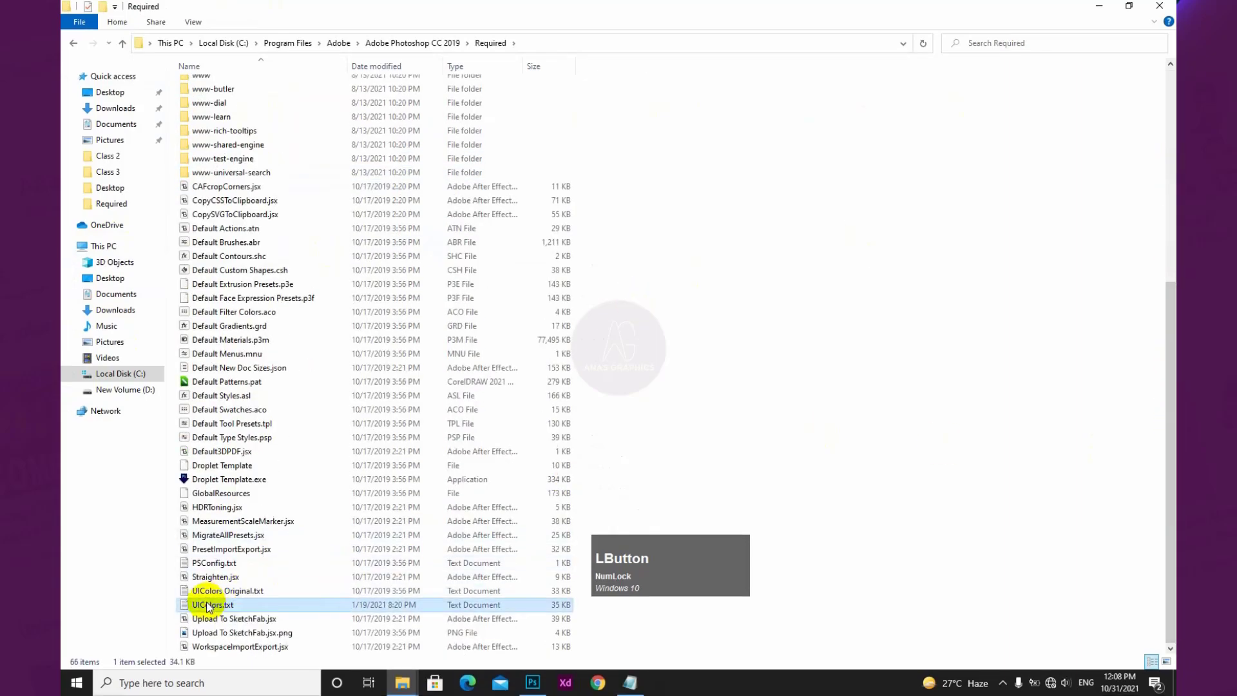
key(Delete)
click(571, 253)
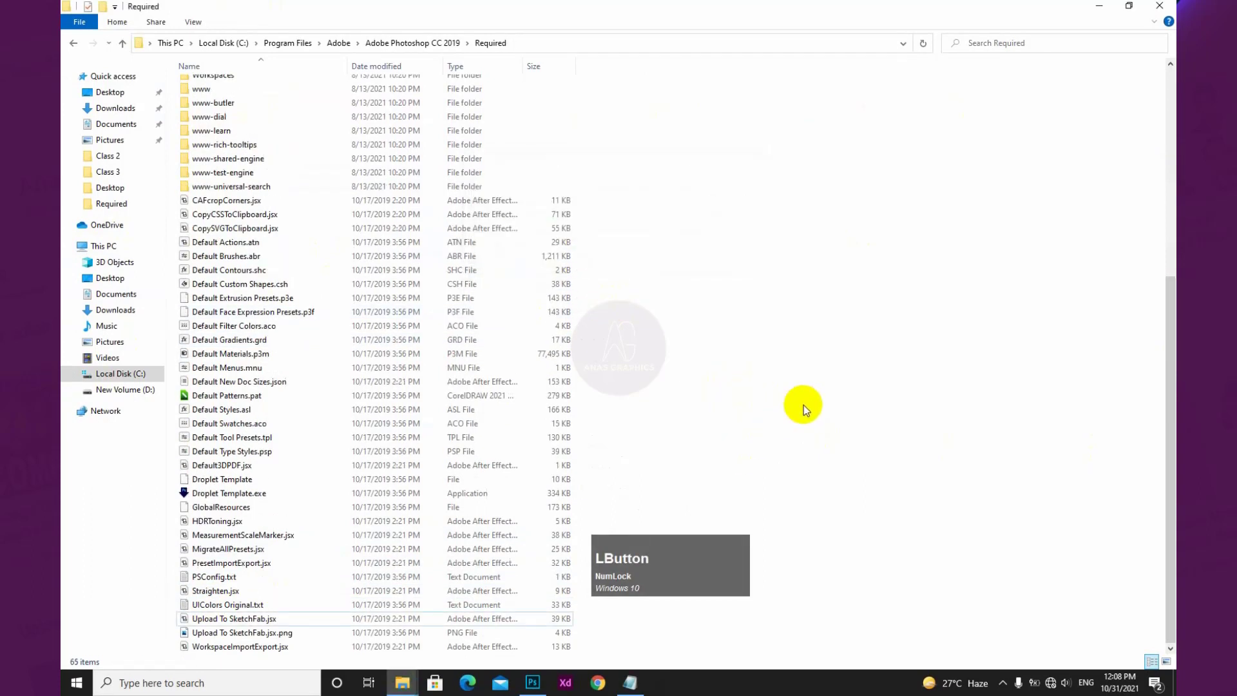
click(571, 250)
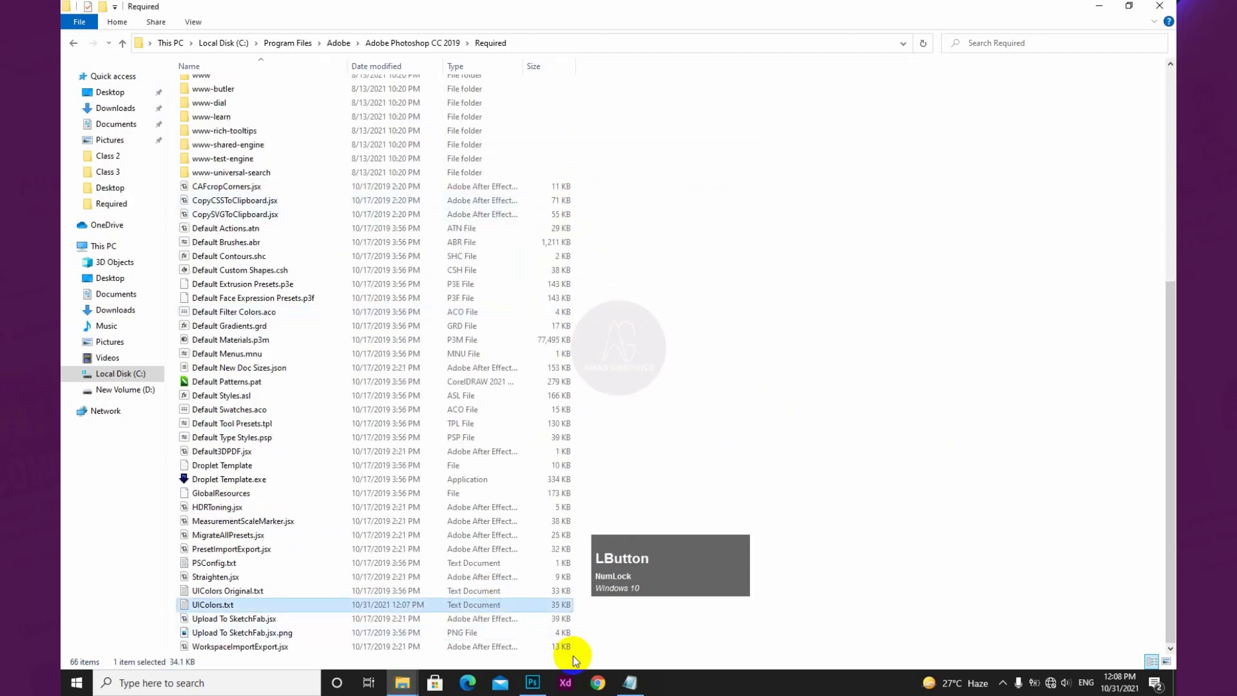
Switch to Photoshop and quit it without saving the Untitled-1 document.
click(532, 680)
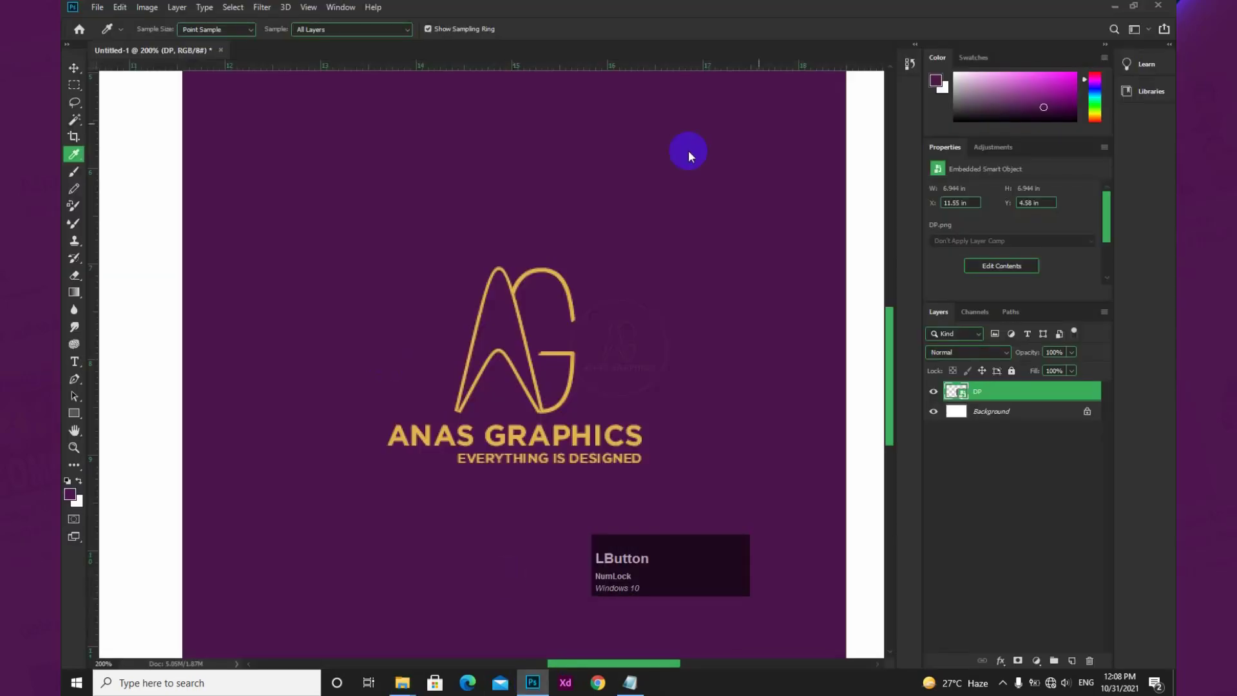
click(1158, 13)
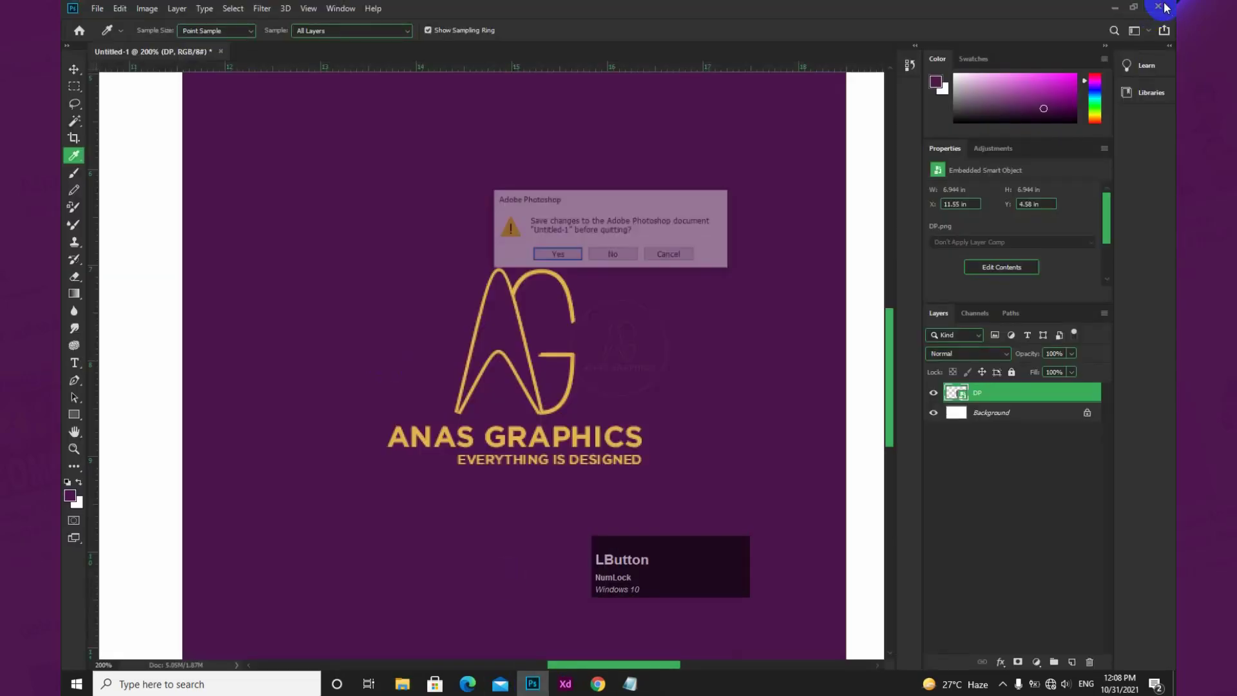
click(610, 255)
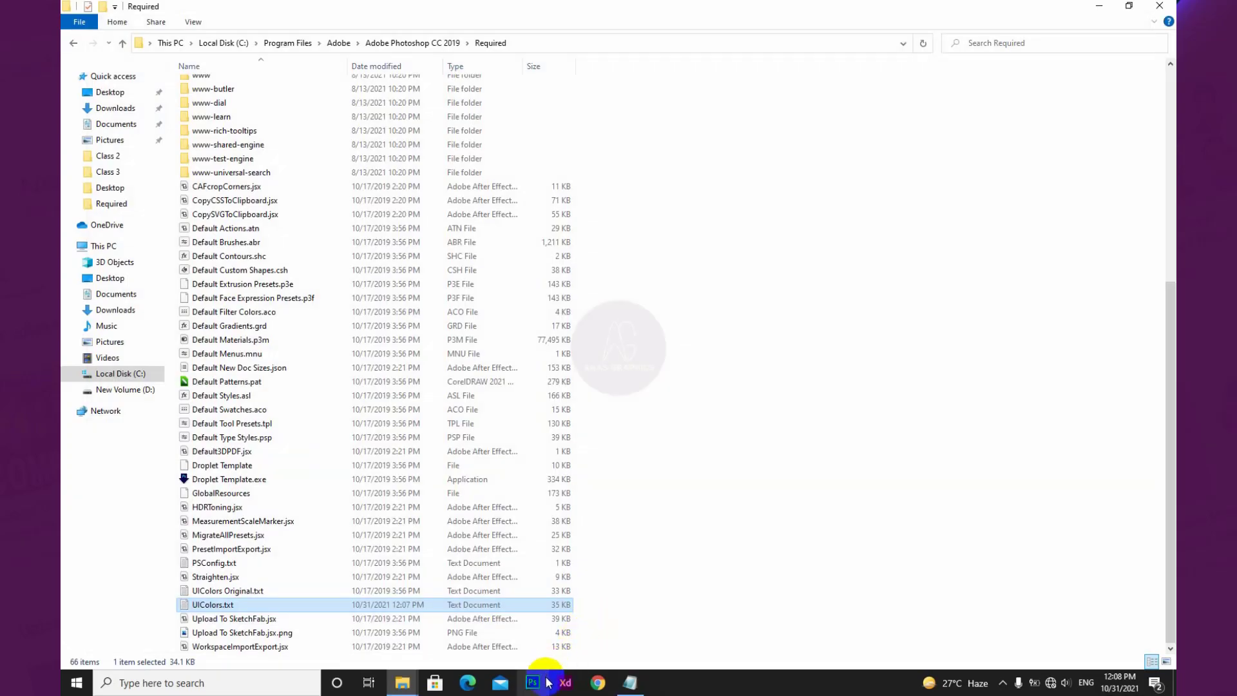
Relaunch Photoshop and create a new 1680 x 1050 pixel document at 72 pixels/inch in RGB Color with a white background.
click(533, 687)
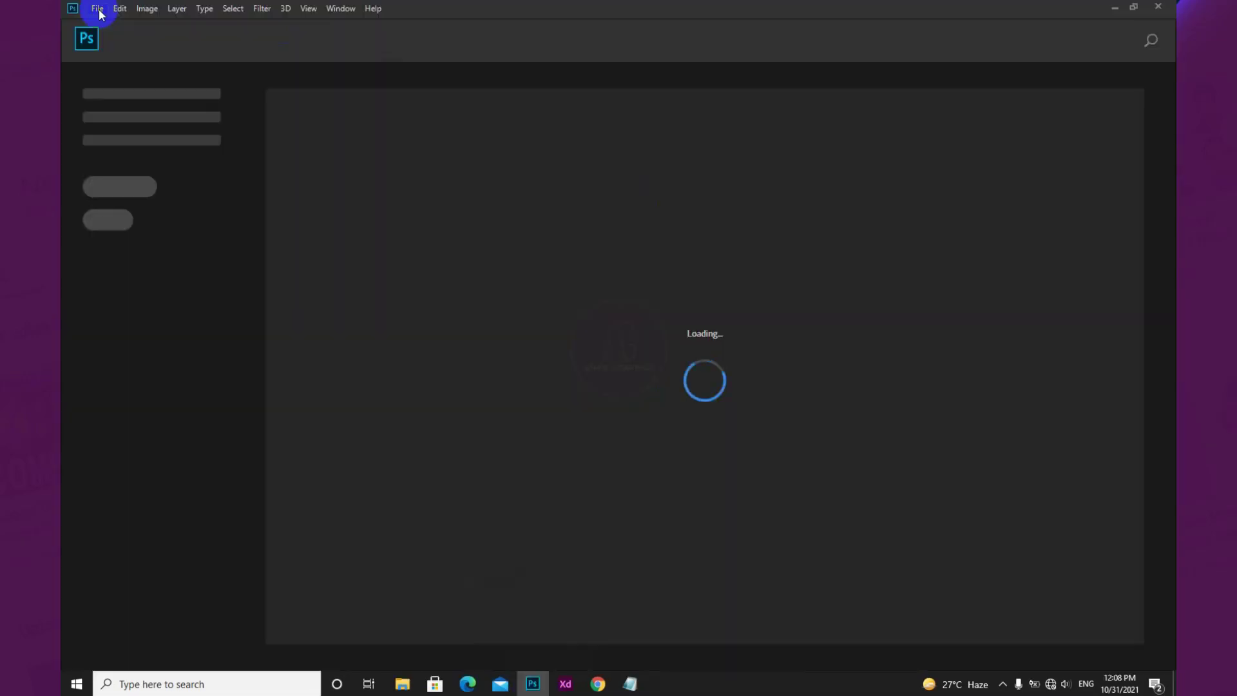
click(97, 9)
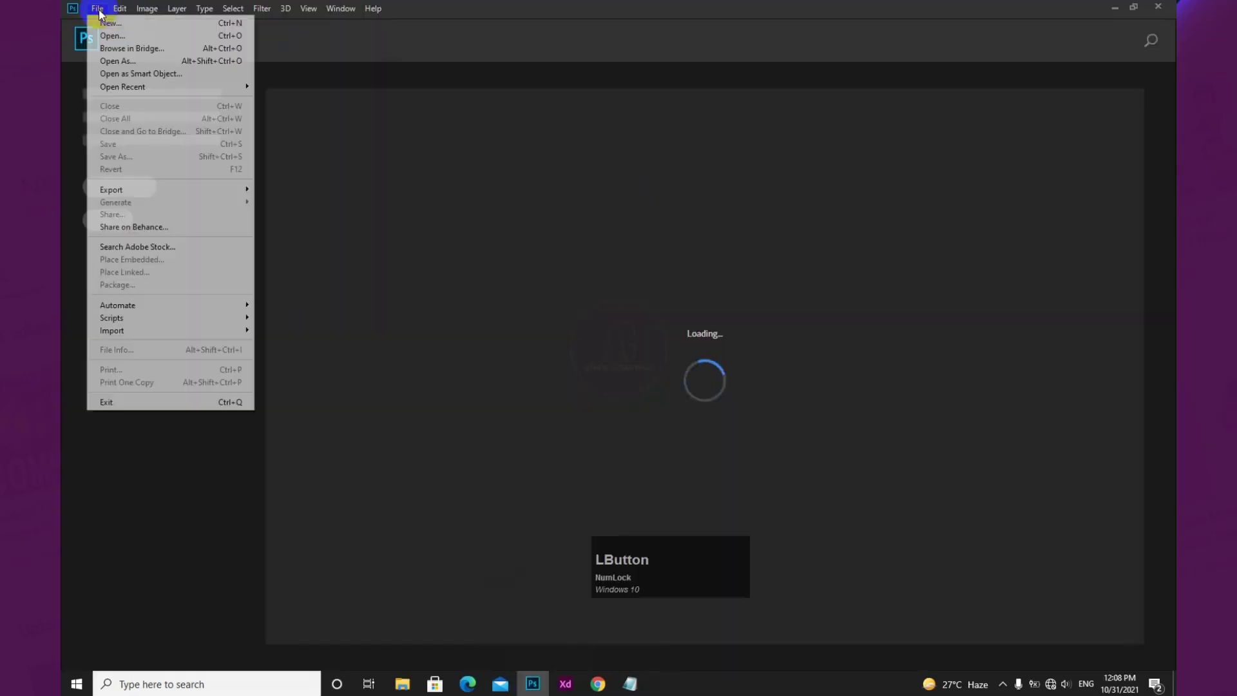
click(140, 26)
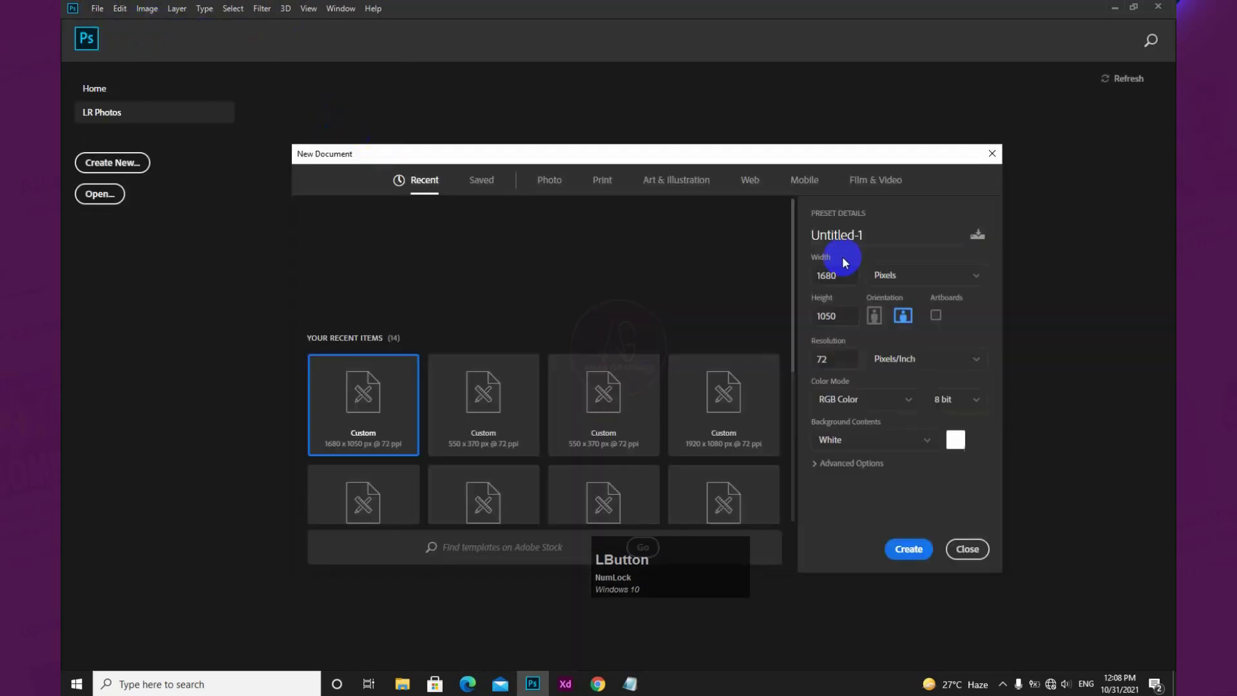
click(909, 549)
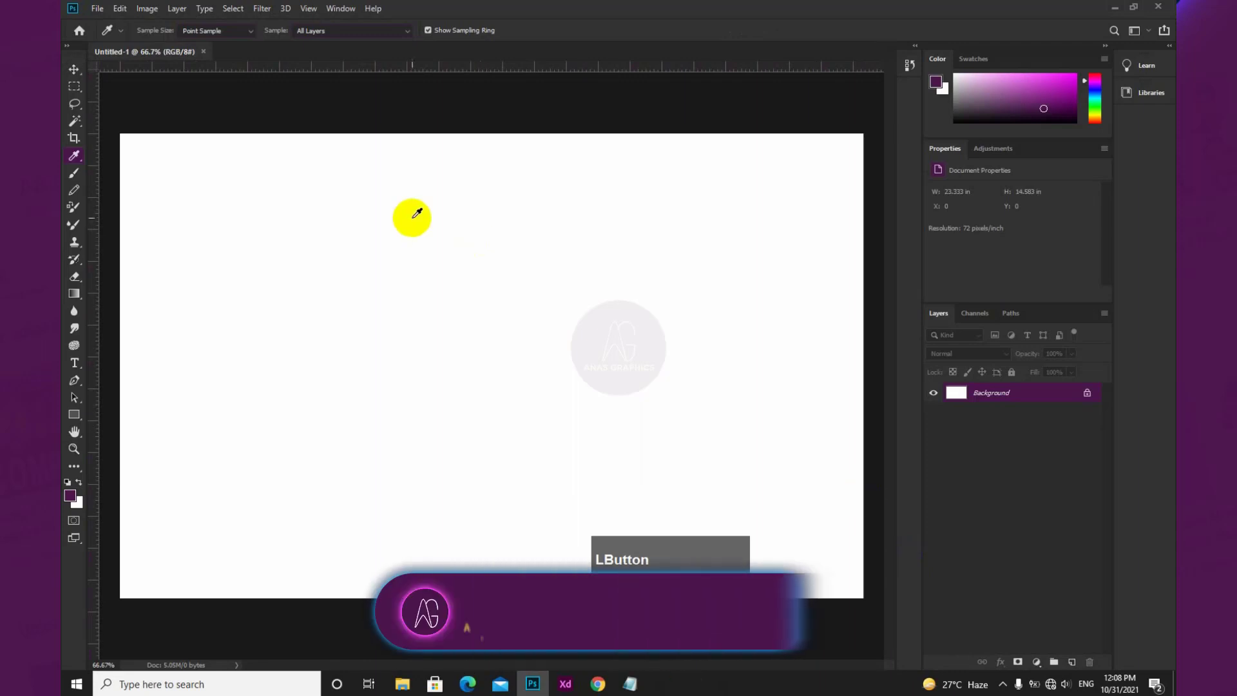
Cycle the interface brightness lighter and darker, finishing one level lighter than the darkest theme.
key(shift+F2)
key(shift+F2)
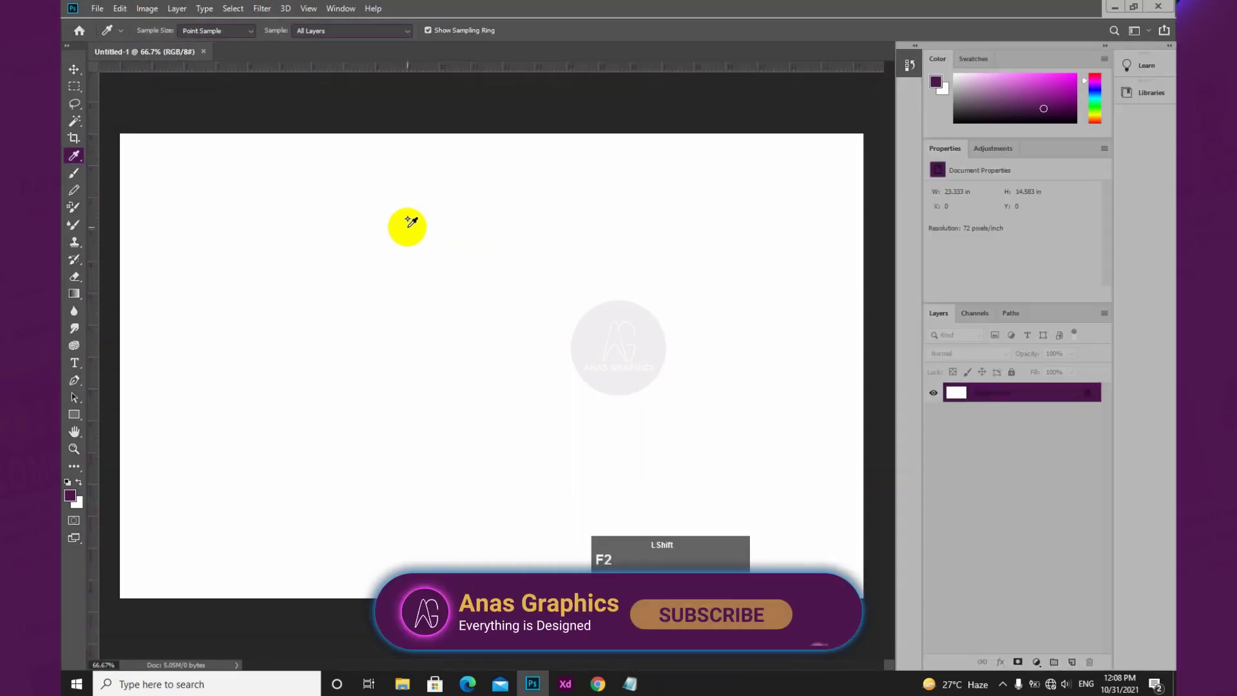
key(shift+F1)
key(shift+F1)
key(shift+F1)
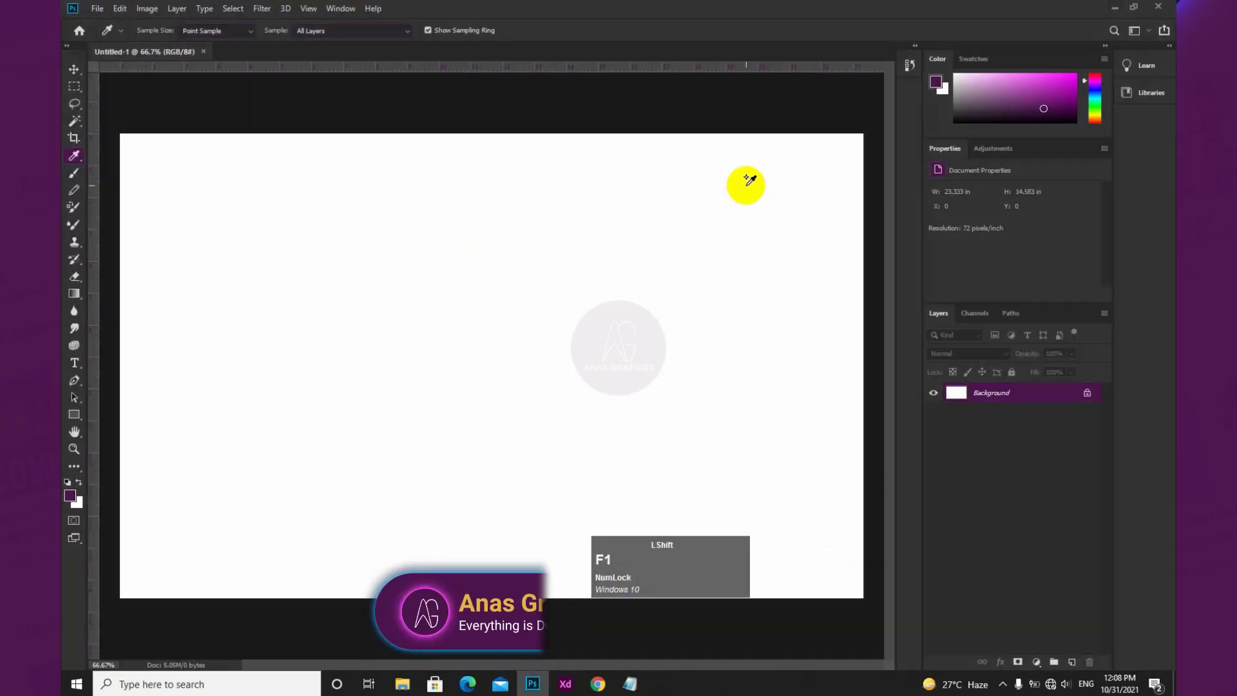
key(shift+F2)
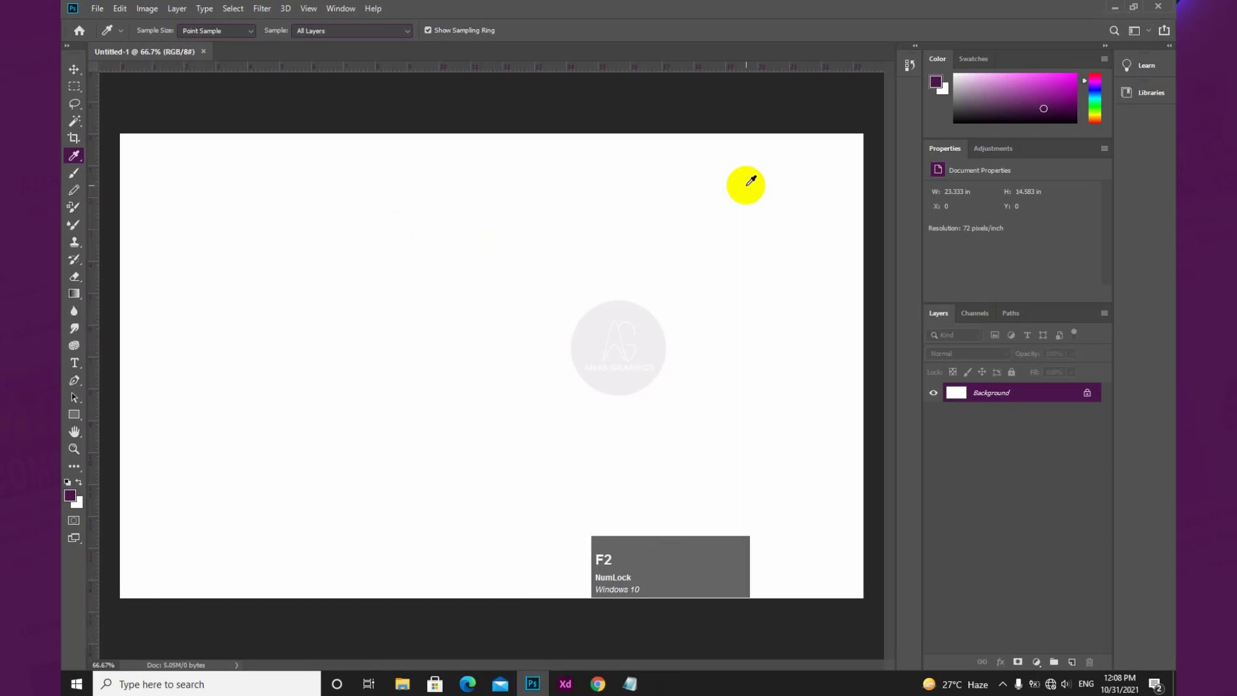
Examine the document window's recolored scrollbars at several zoom levels.
ctrl+click(601, 446)
ctrl+click(672, 400)
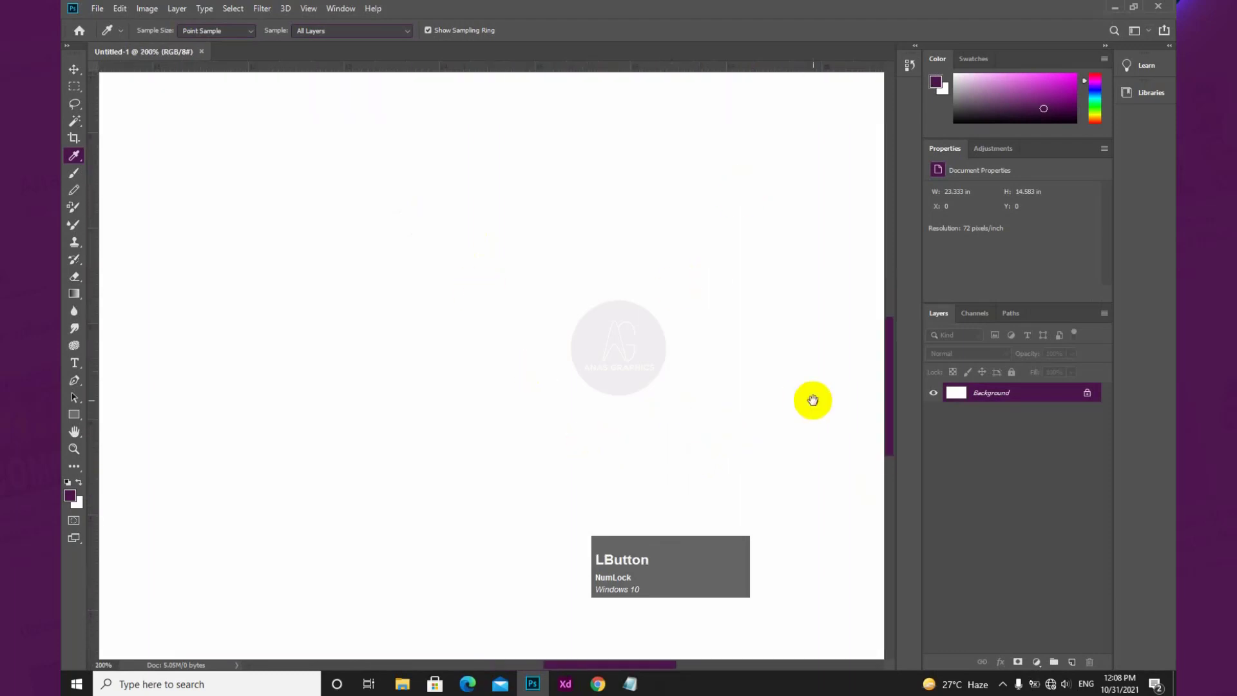
alt+click(669, 387)
alt+click(669, 387)
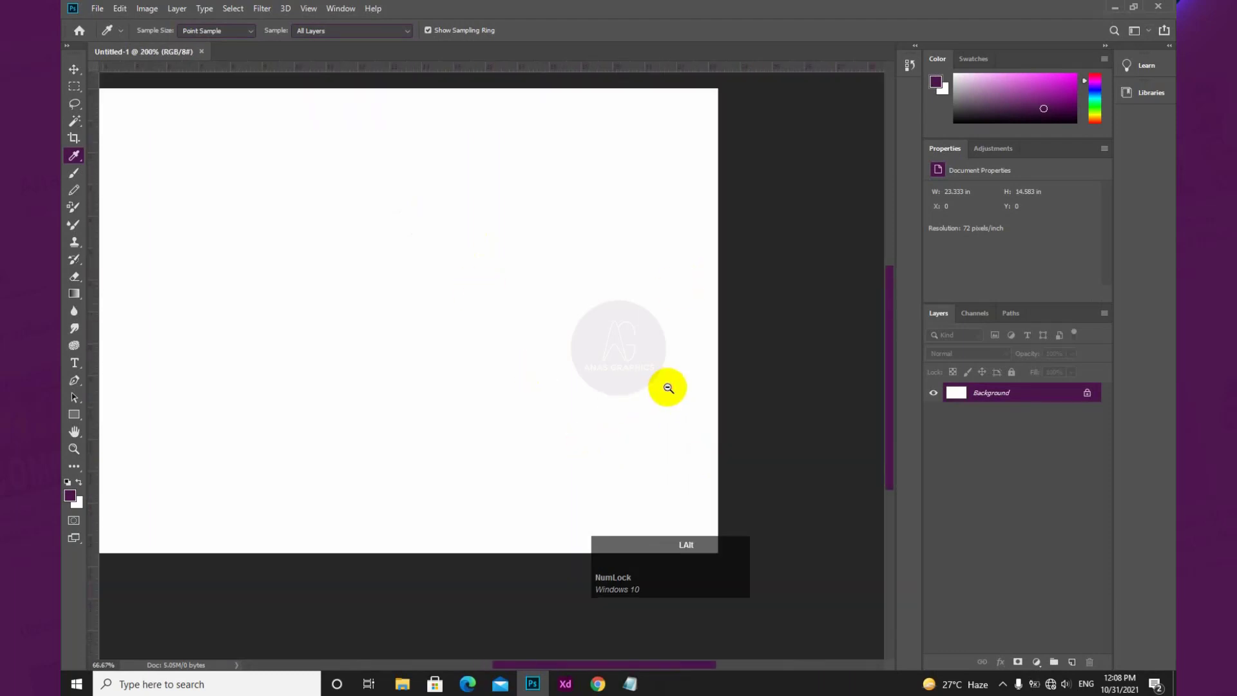
alt+click(668, 388)
ctrl+click(667, 387)
ctrl+click(667, 388)
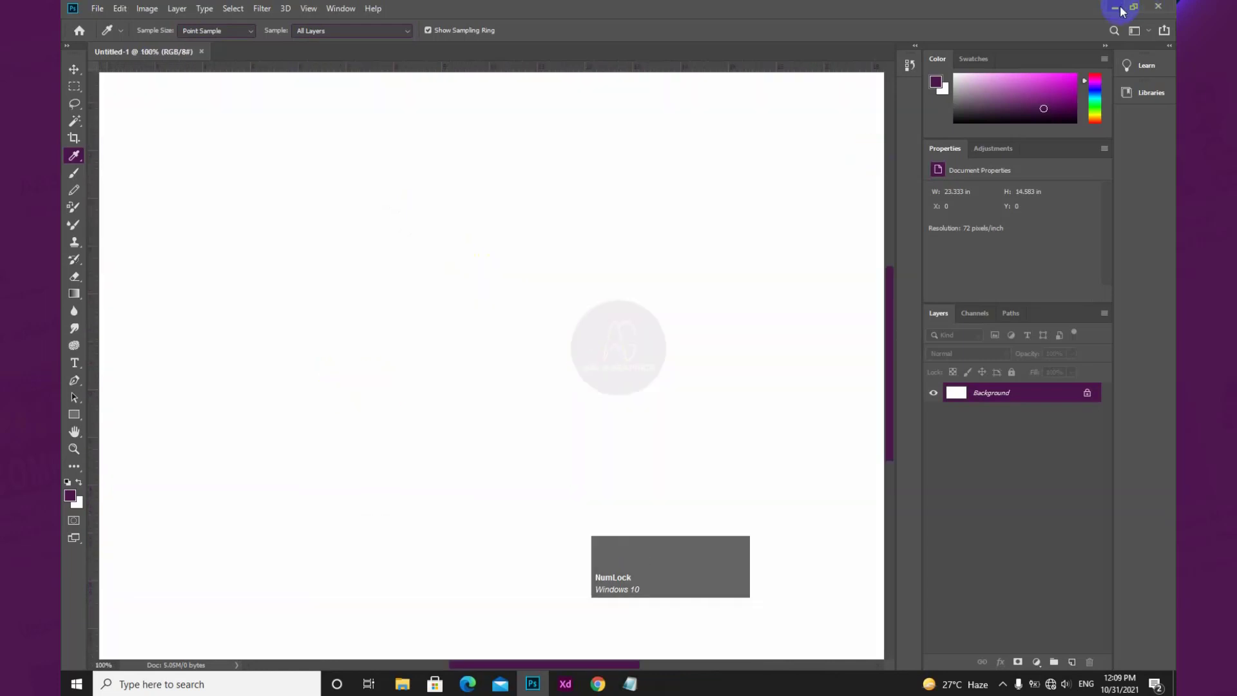